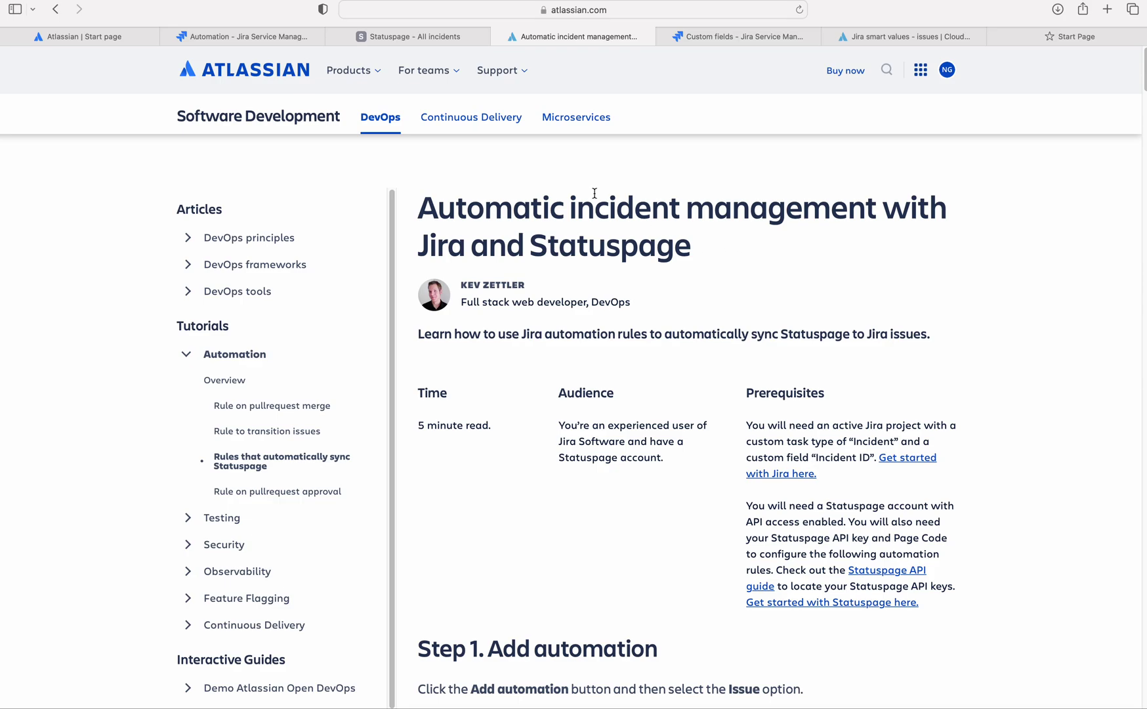
# - Review the Create StatusPage Incident automation rule's components in Jira and the open incidents list in Statuspage
pyautogui.click(239, 36)
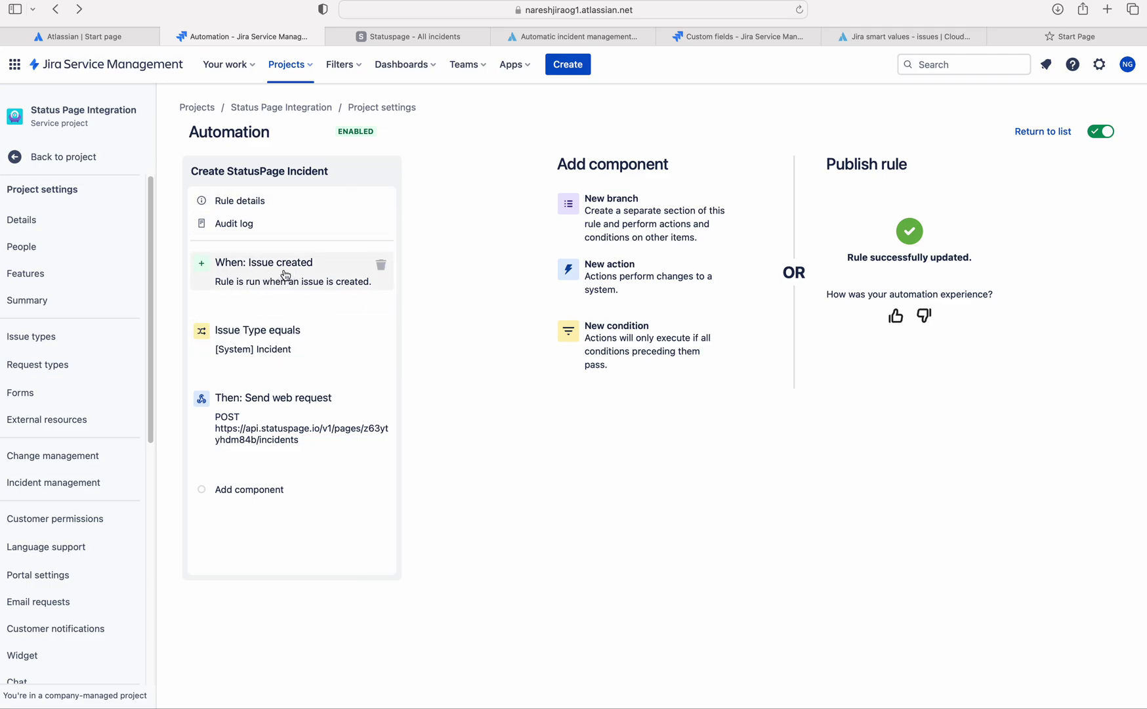
pyautogui.moveTo(242, 308)
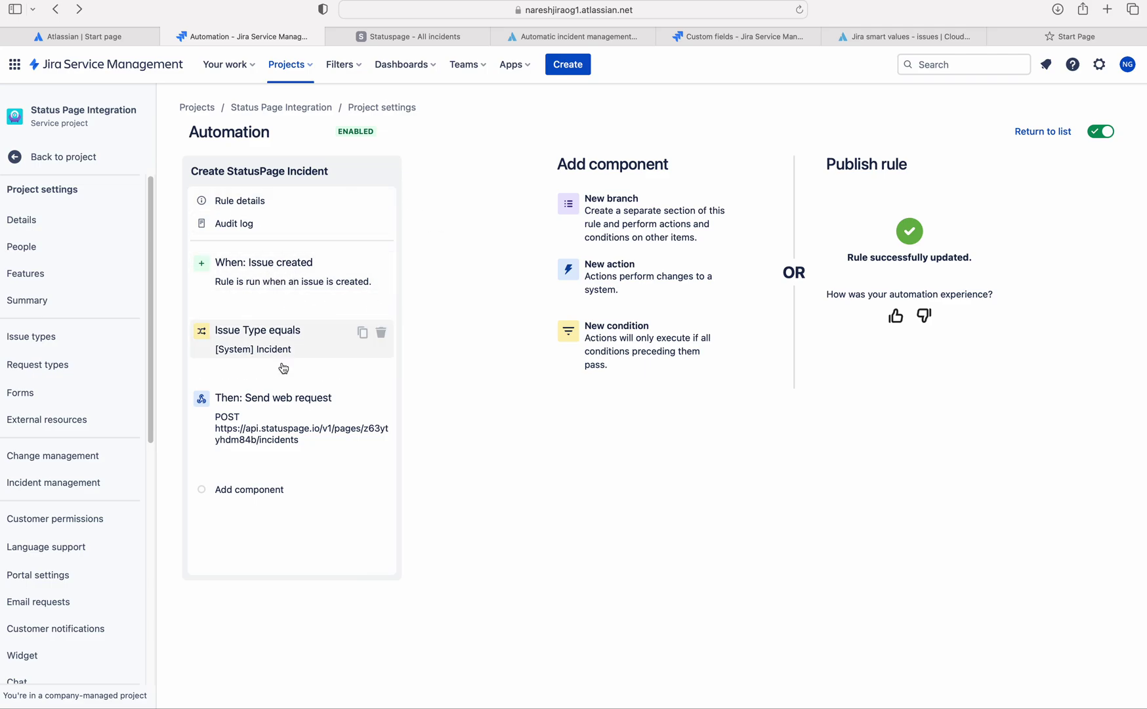
pyautogui.click(418, 40)
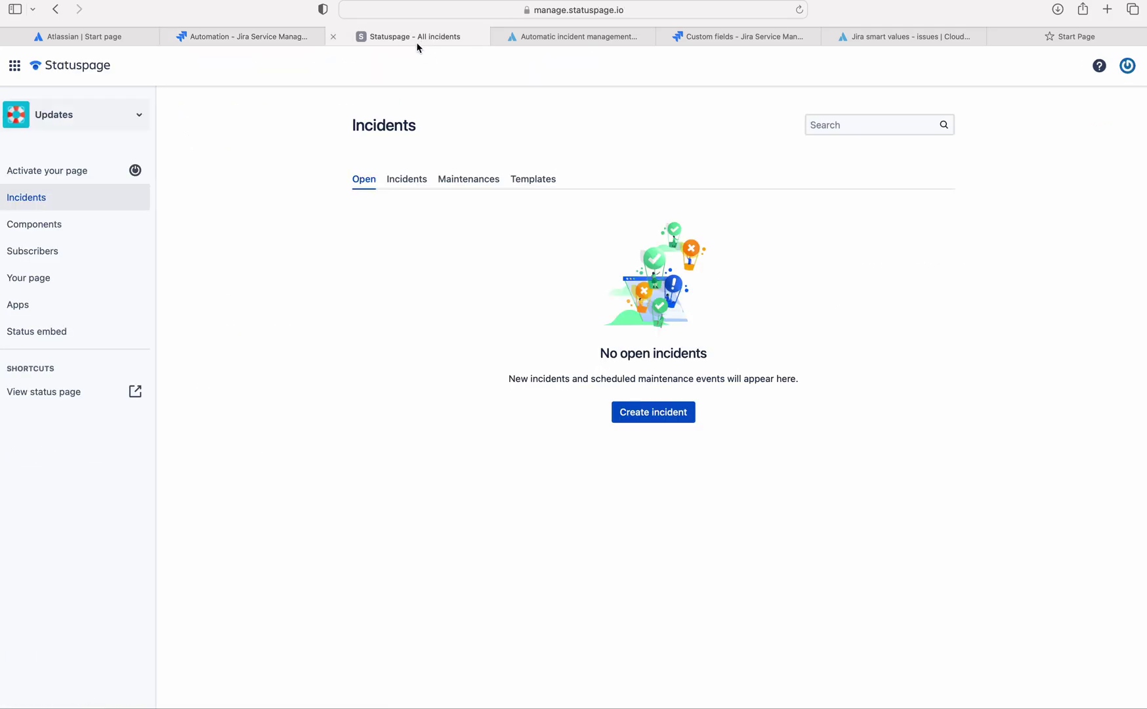
pyautogui.click(249, 39)
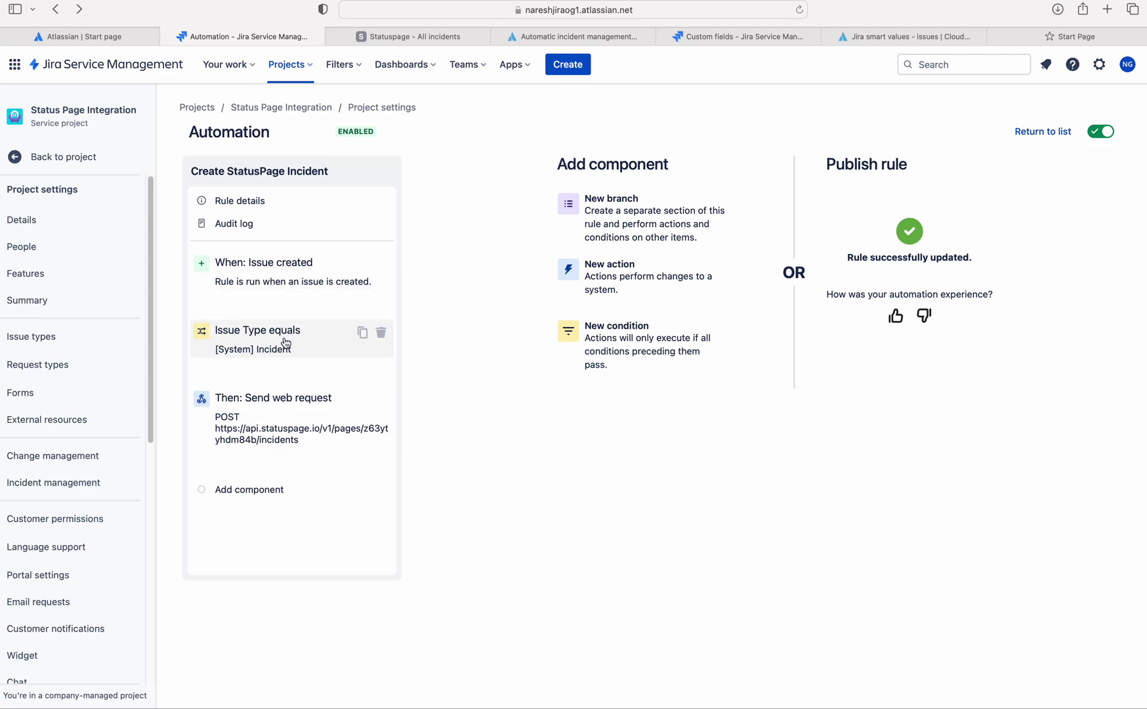
pyautogui.click(466, 474)
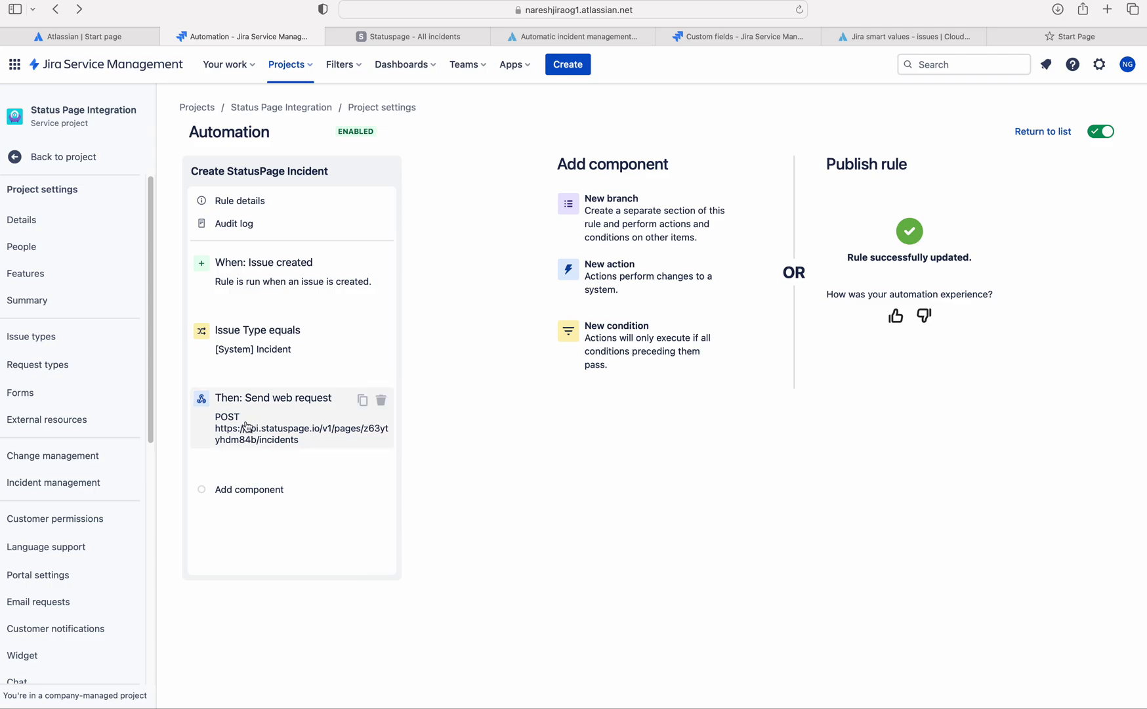
# - Add an Edit issue action after the web request in the Create StatusPage Incident rule
pyautogui.click(246, 491)
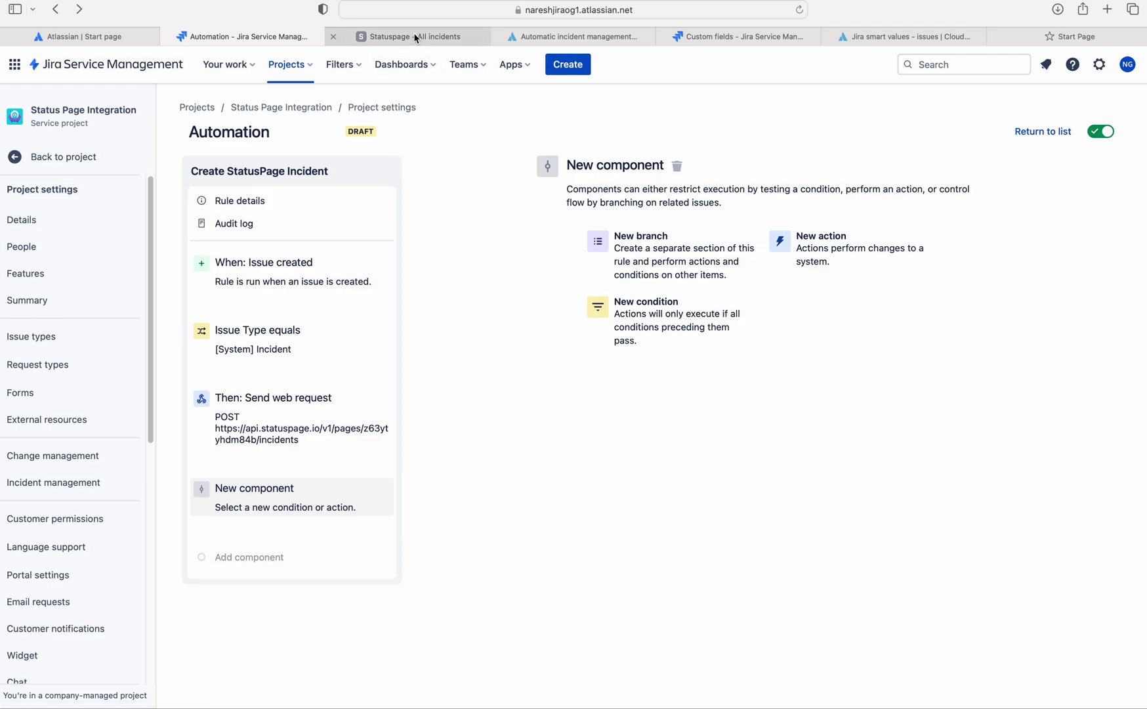
pyautogui.click(393, 36)
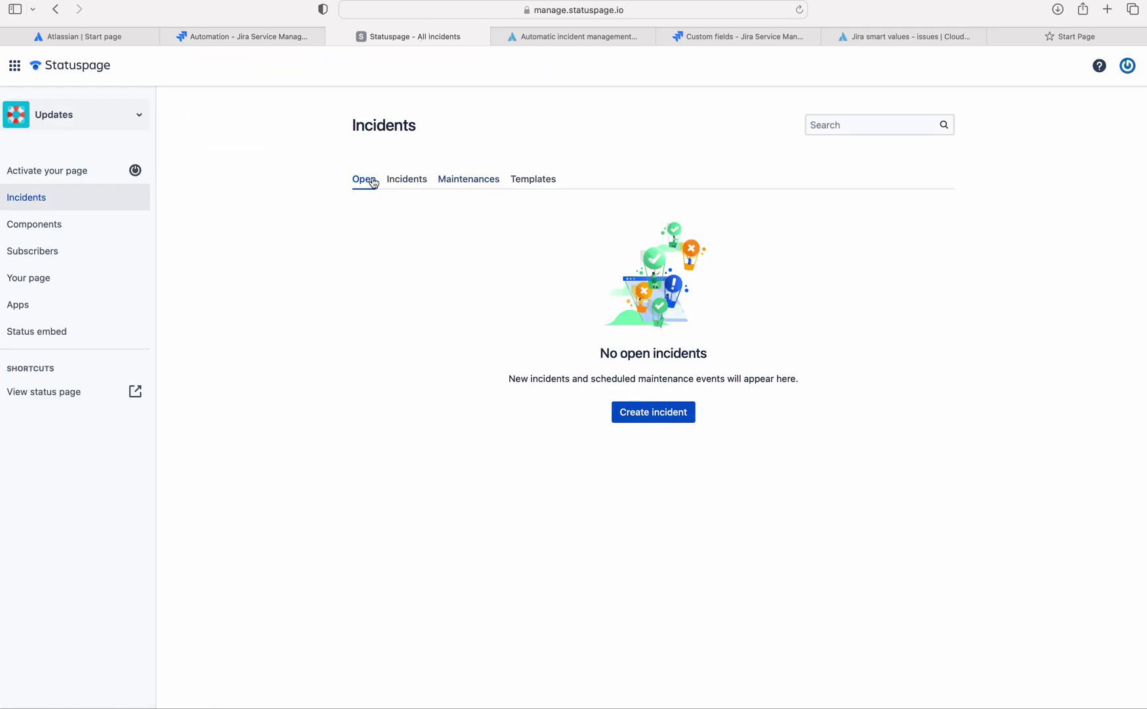
pyautogui.click(238, 36)
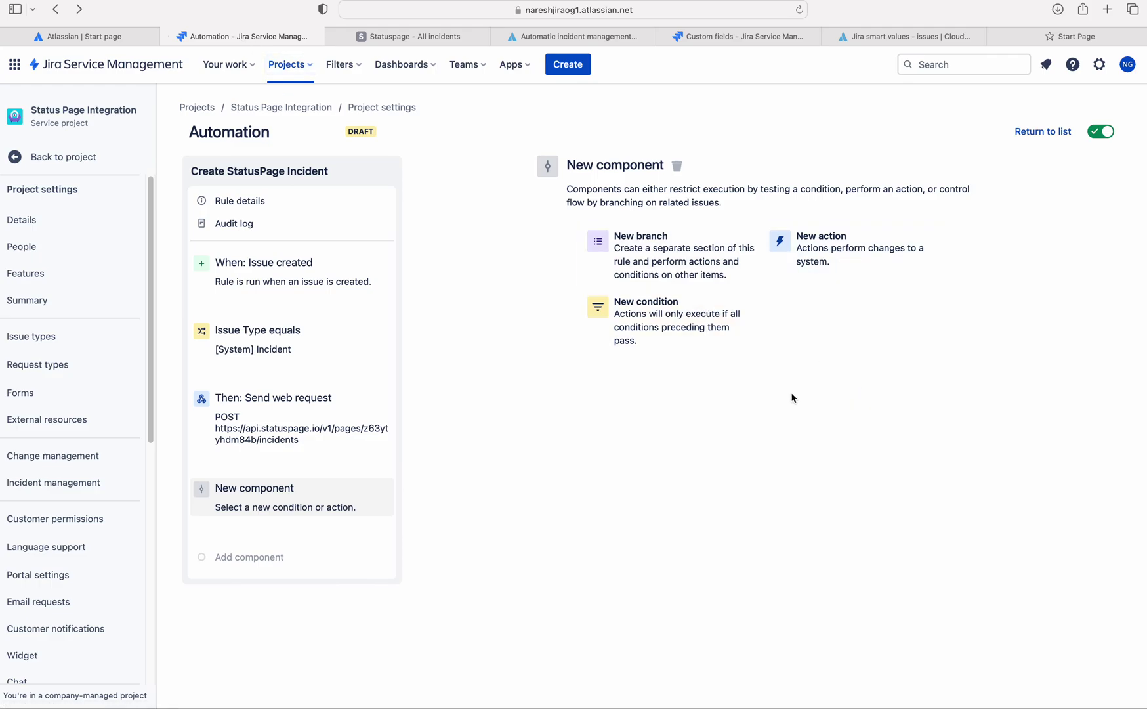
pyautogui.click(817, 257)
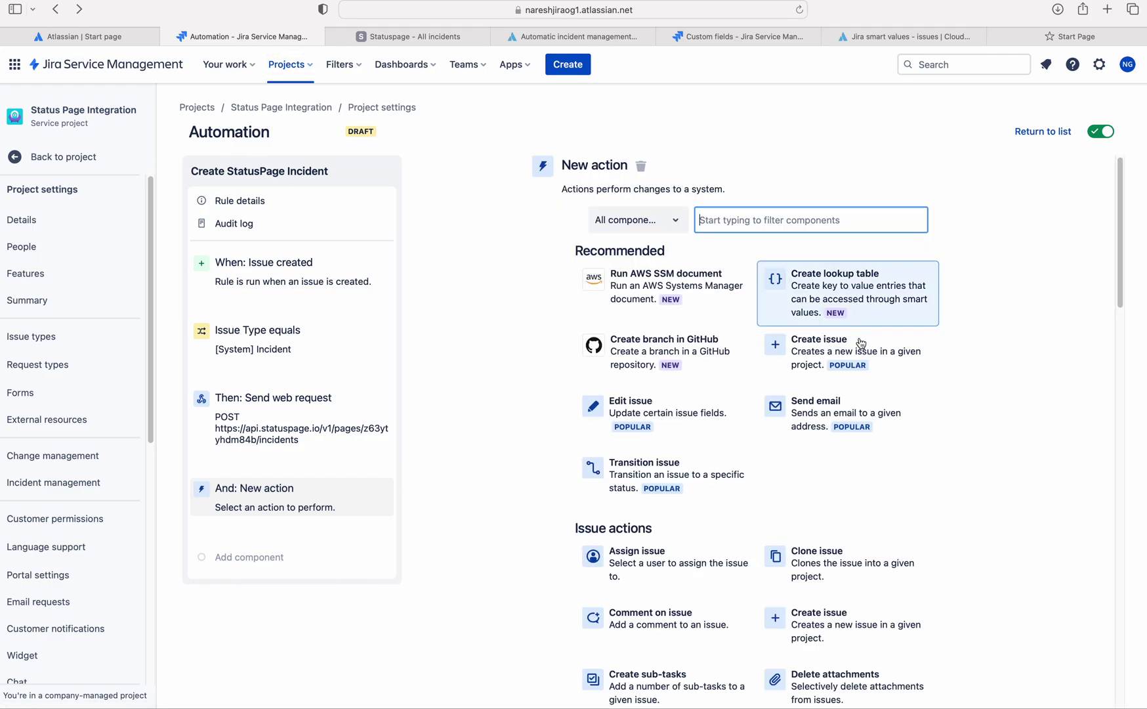
pyautogui.click(634, 425)
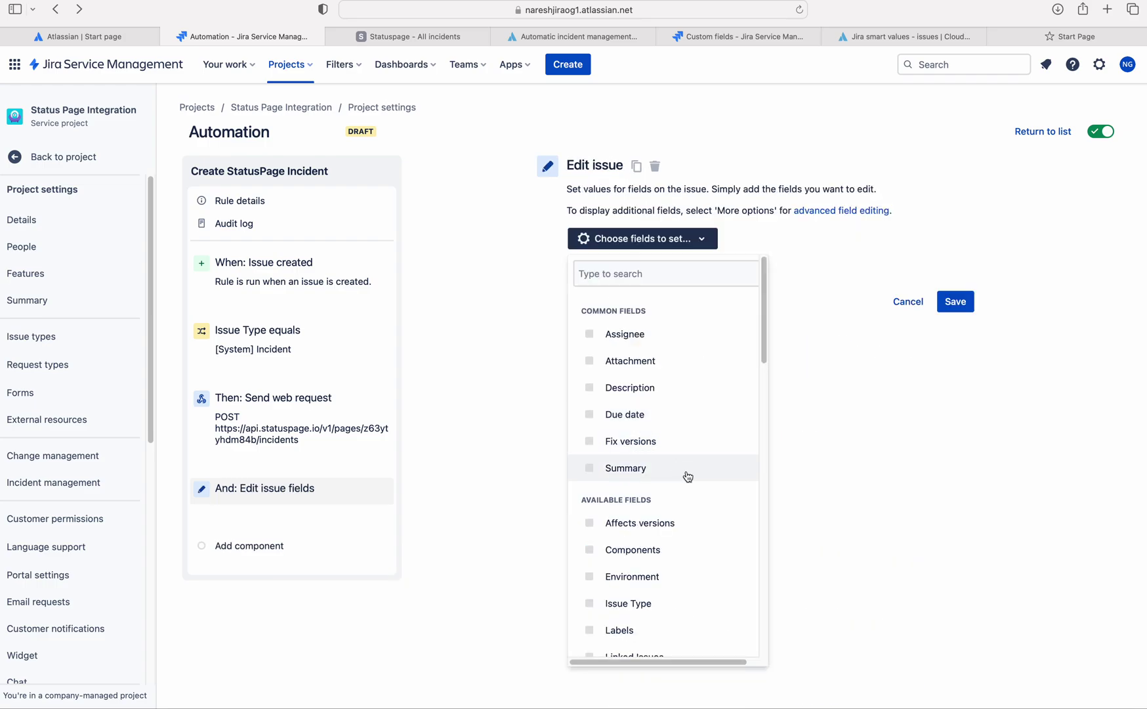
# - Choose the Incident ID field in the Edit issue action and set it to {{WebhookResponse.body.id}}
pyautogui.click(658, 271)
pyautogui.write('inci')
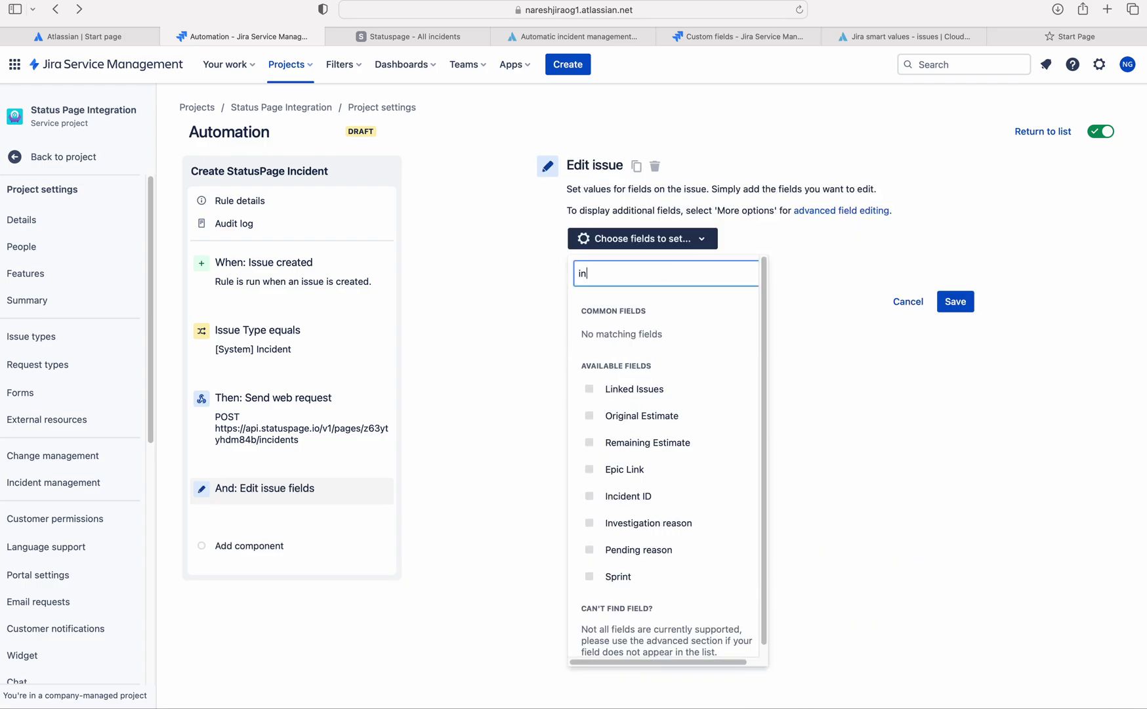
pyautogui.click(678, 383)
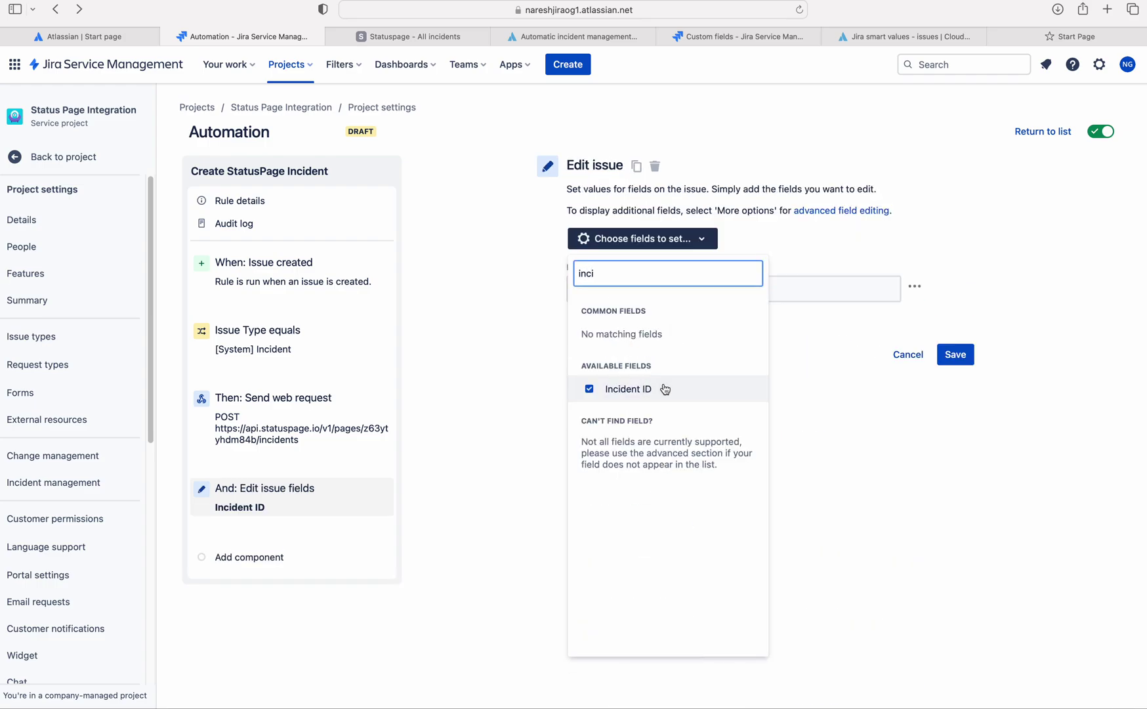
pyautogui.click(836, 396)
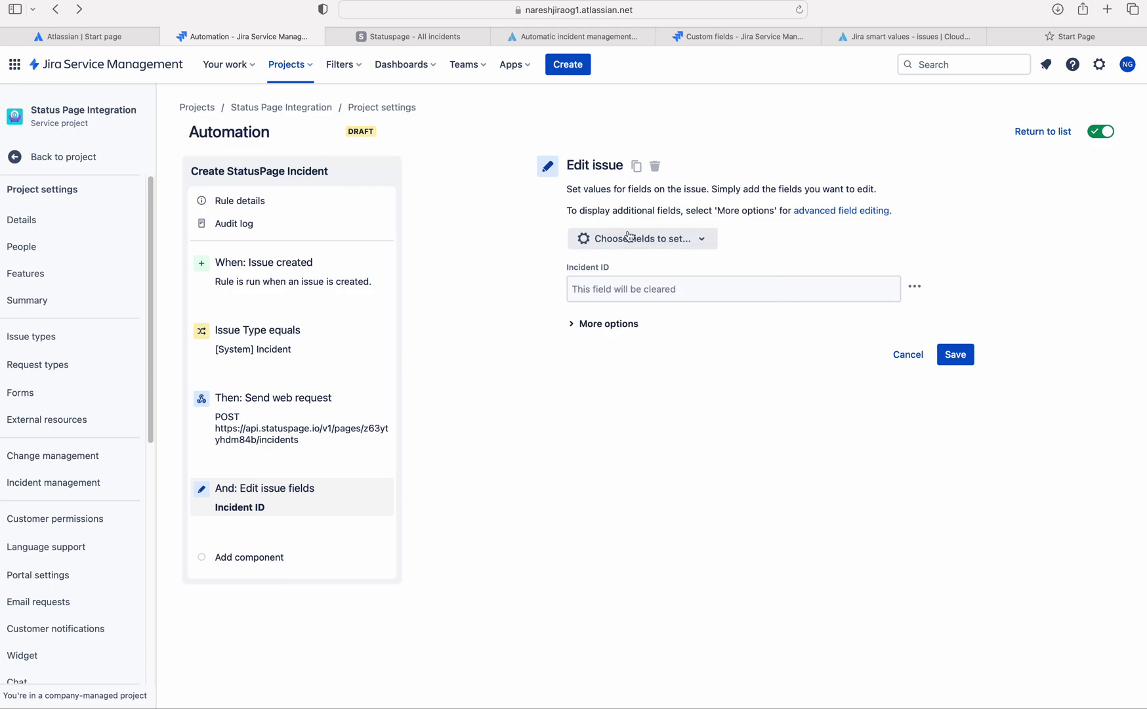
pyautogui.click(611, 288)
pyautogui.rightClick(611, 288)
pyautogui.click(631, 323)
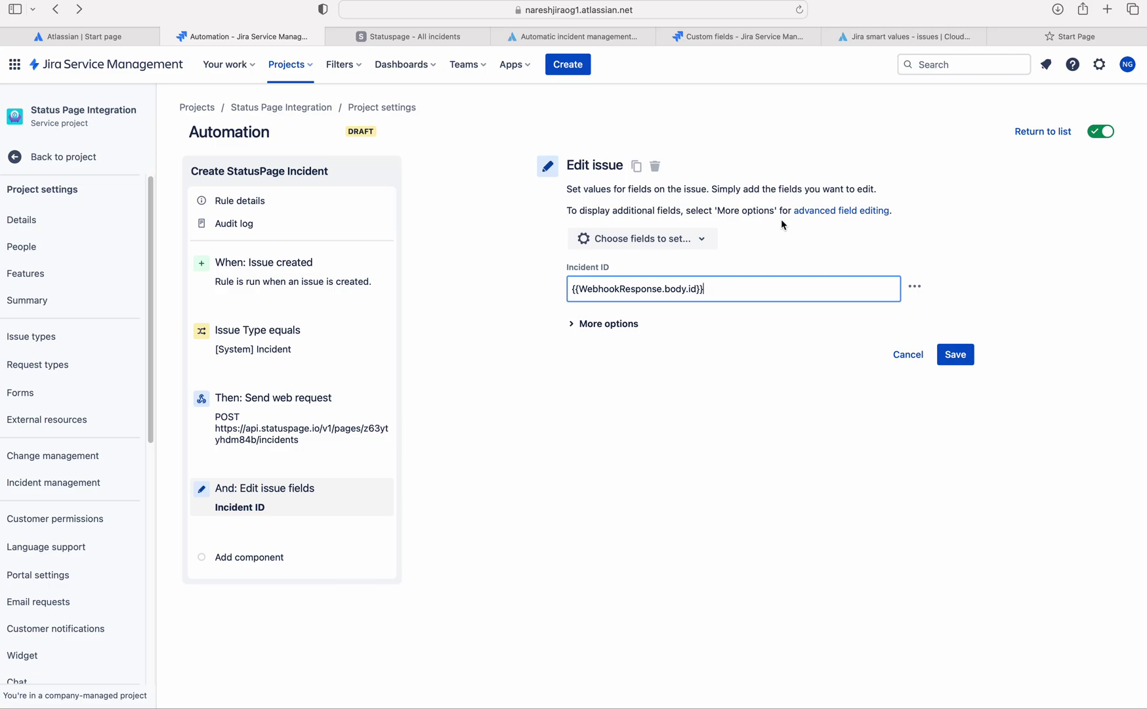
# - Check the field type of the Incident ID custom field in the Jira custom fields list
pyautogui.click(716, 39)
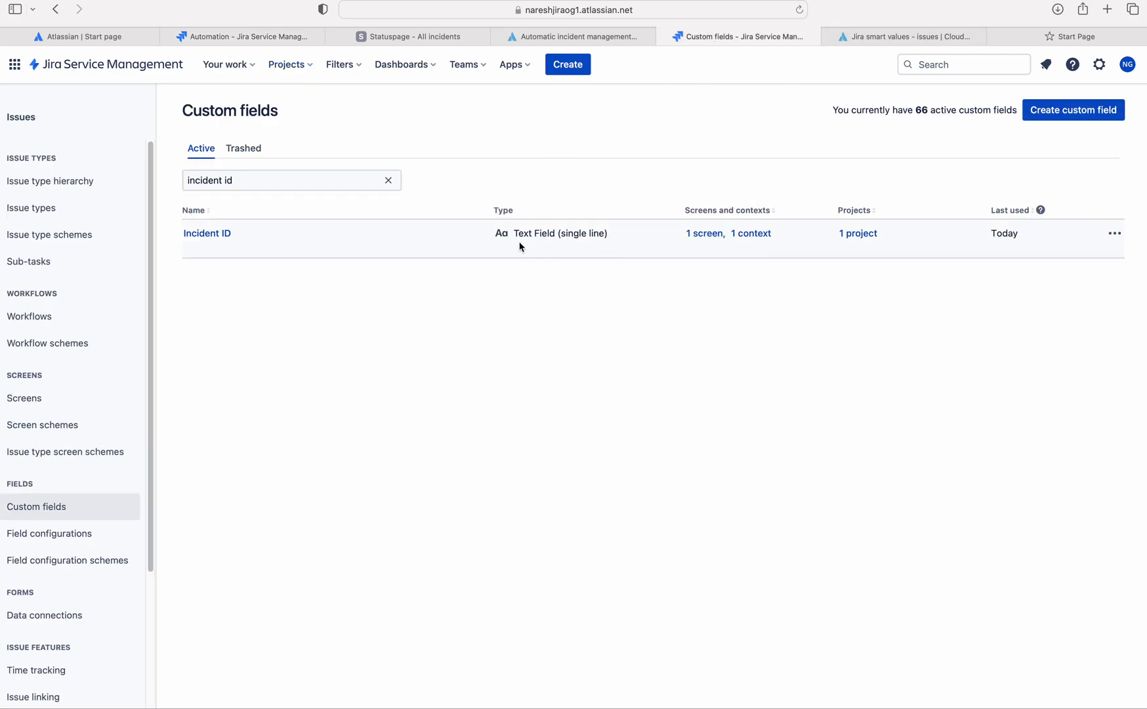
pyautogui.moveTo(616, 234); pyautogui.dragTo(542, 234)
pyautogui.click(266, 38)
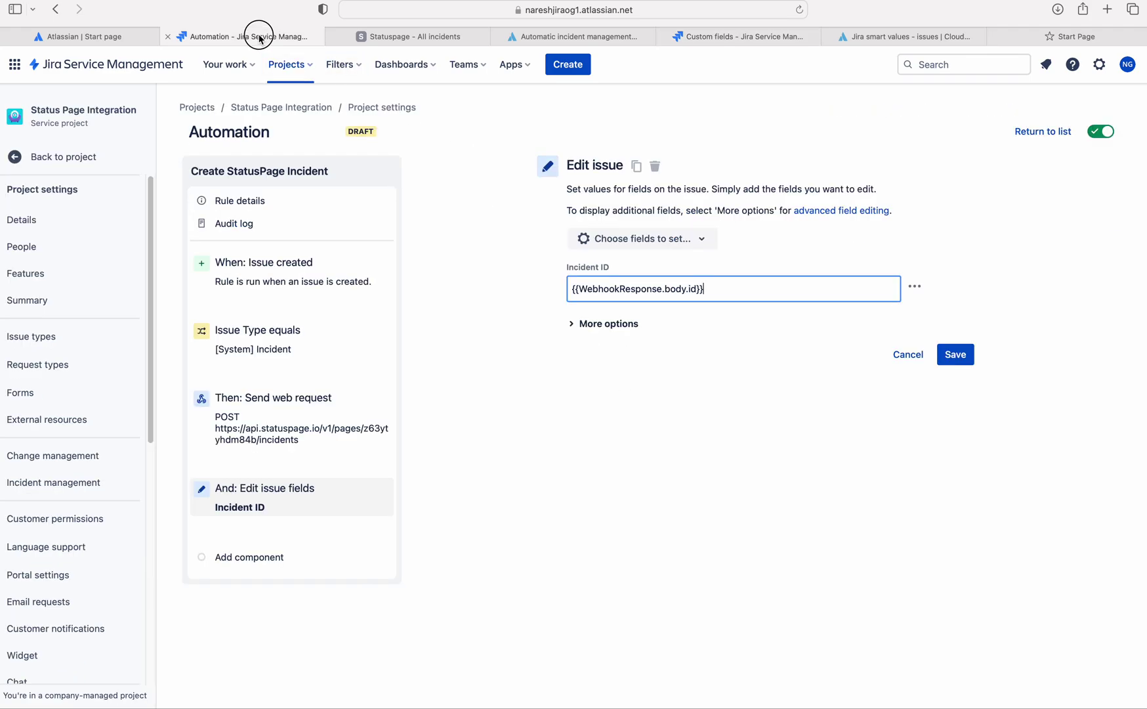
# - Save the Edit issue action and publish the updated automation rule
pyautogui.click(665, 432)
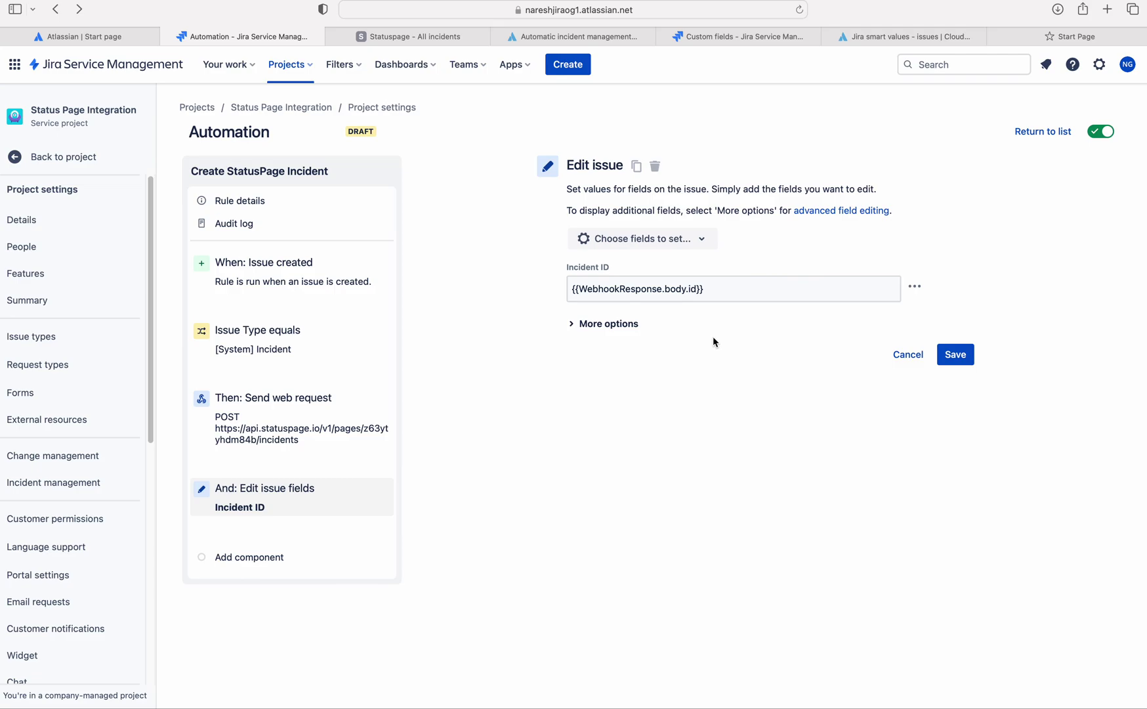
pyautogui.click(952, 358)
pyautogui.click(865, 284)
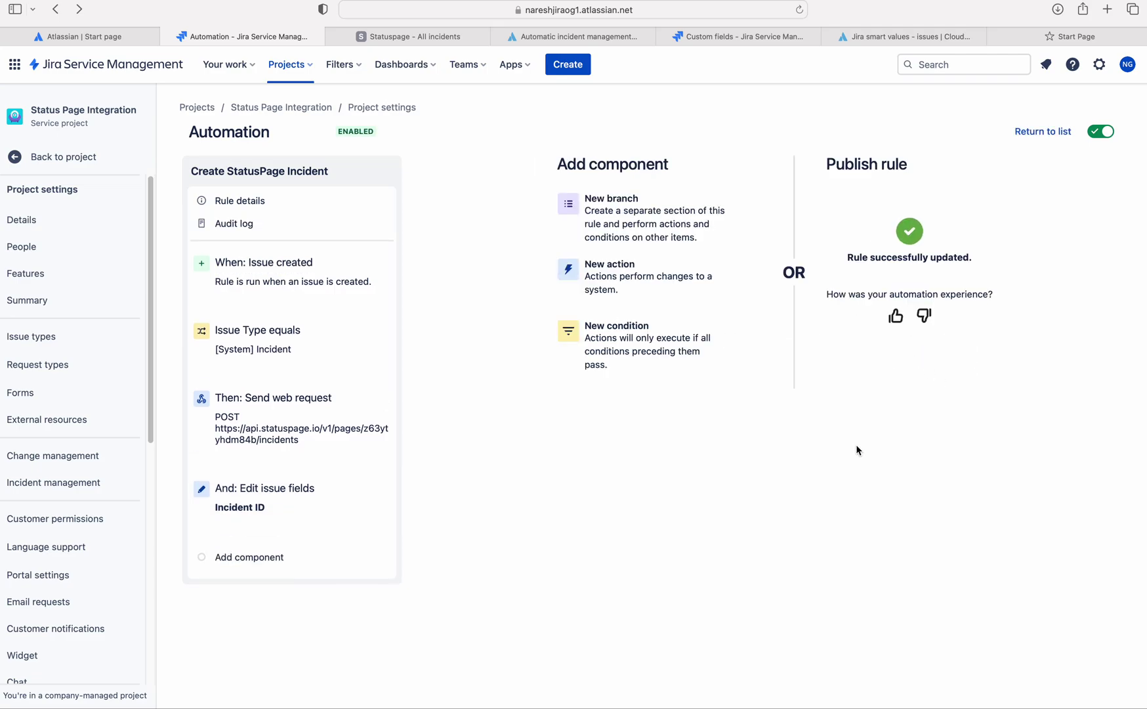
# - Review the published rule's Edit issue fields action and its Send web request configuration
pyautogui.click(271, 489)
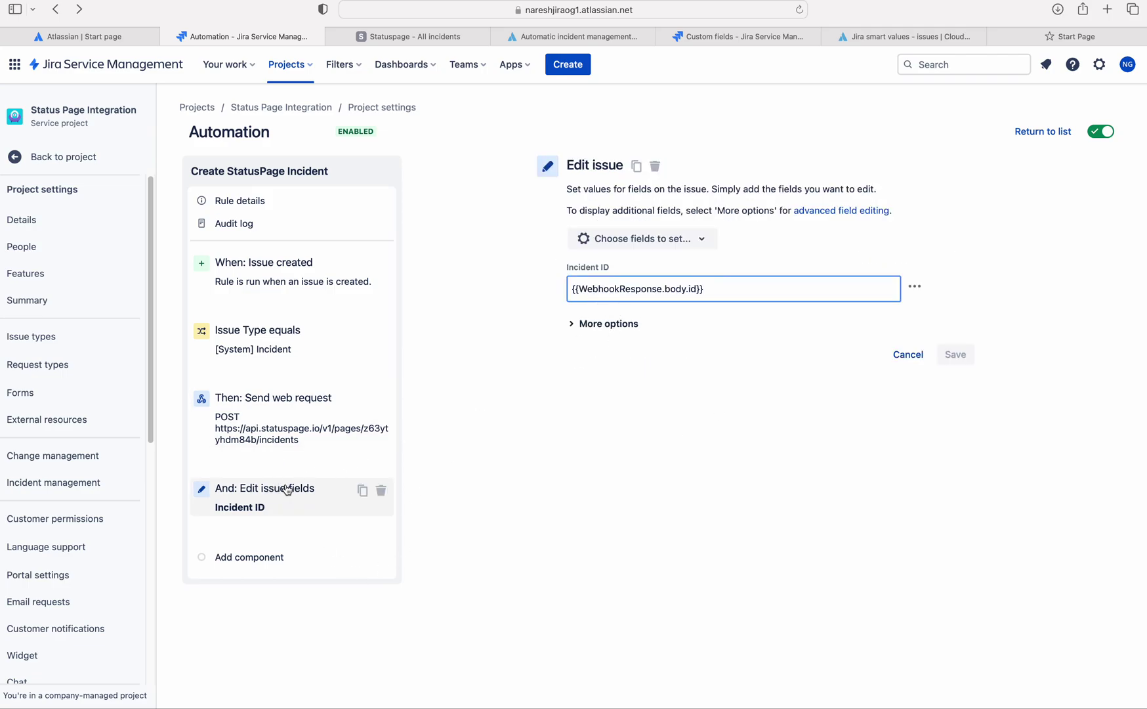
pyautogui.moveTo(264, 423)
pyautogui.mouseDown()
pyautogui.moveTo(277, 372)
pyautogui.moveTo(250, 420)
pyautogui.mouseUp()
pyautogui.click(250, 421)
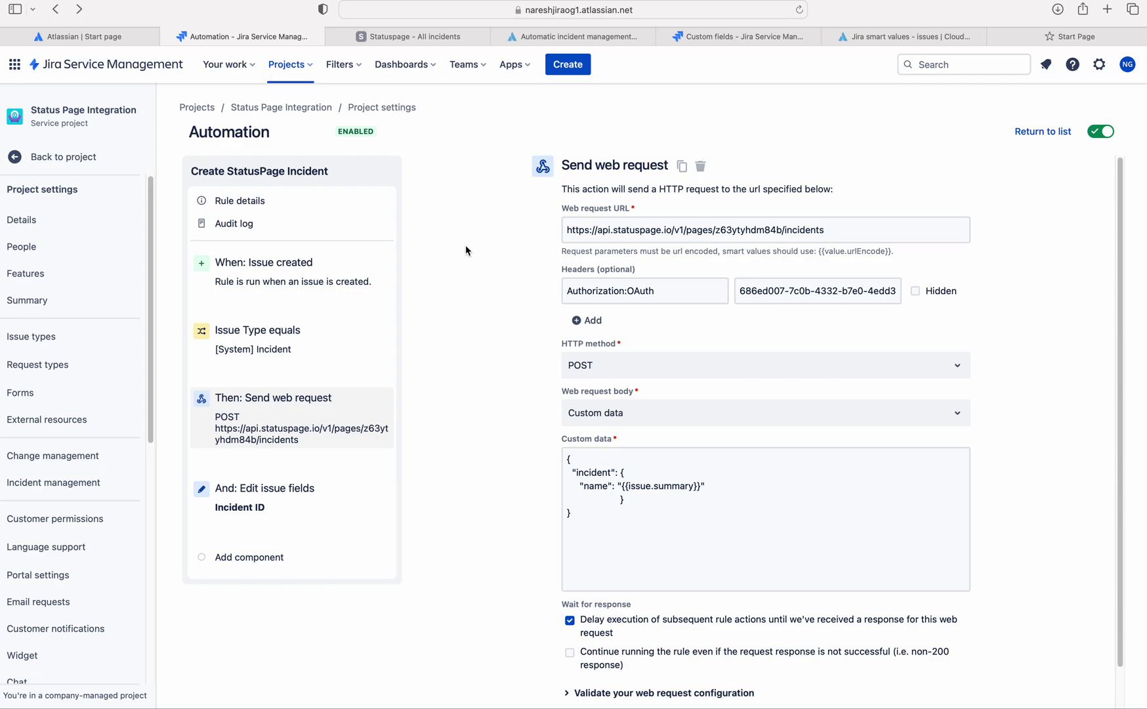
# - Create a [System] Incident issue in Status Page Integration with the summary "Test Outage" and the description "Test"
pyautogui.click(568, 64)
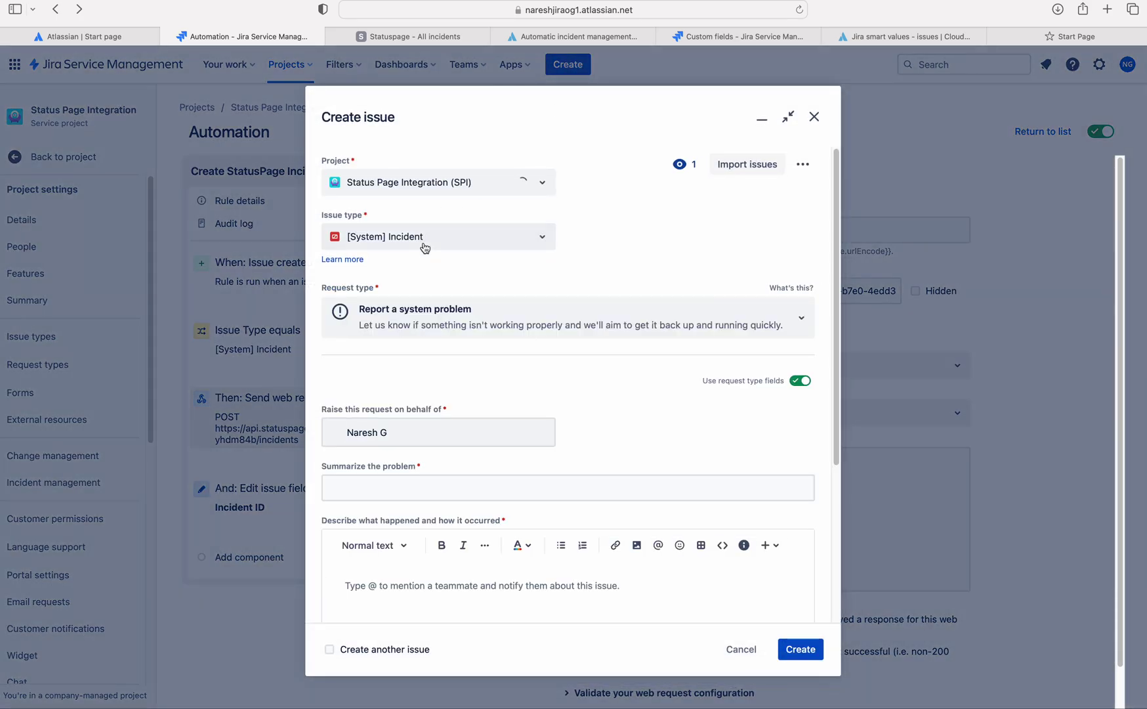
pyautogui.click(438, 488)
pyautogui.write('Test')
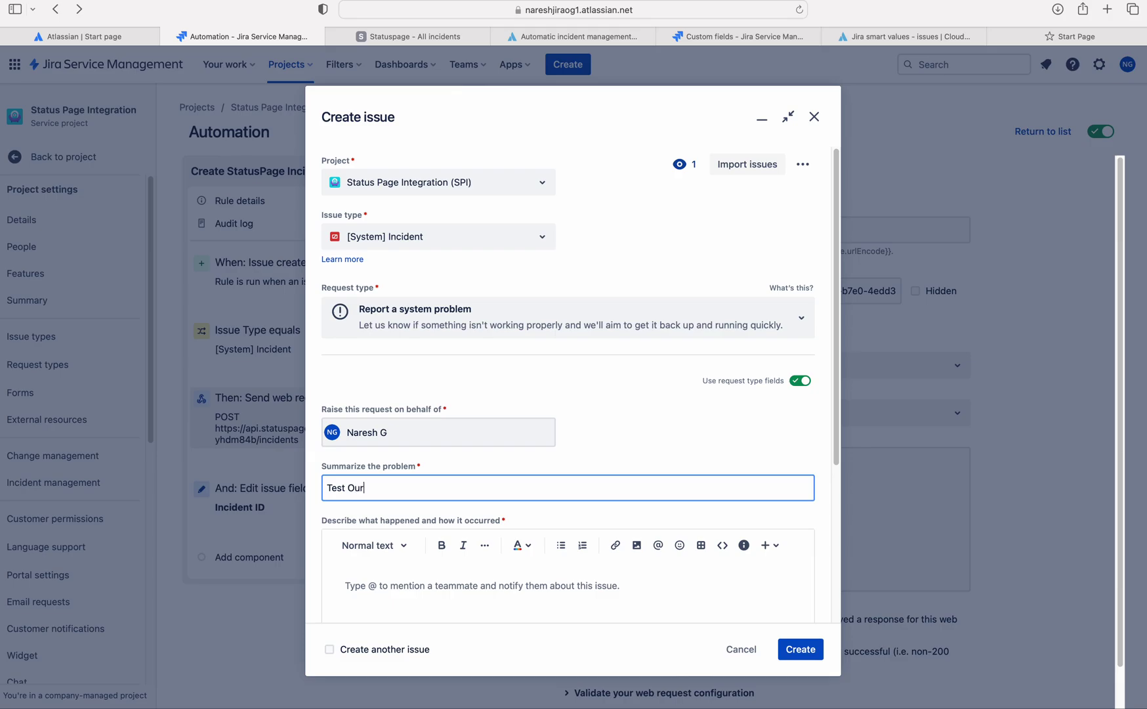
pyautogui.write(' Outage')
pyautogui.click(447, 591)
pyautogui.write('Test')
pyautogui.click(799, 649)
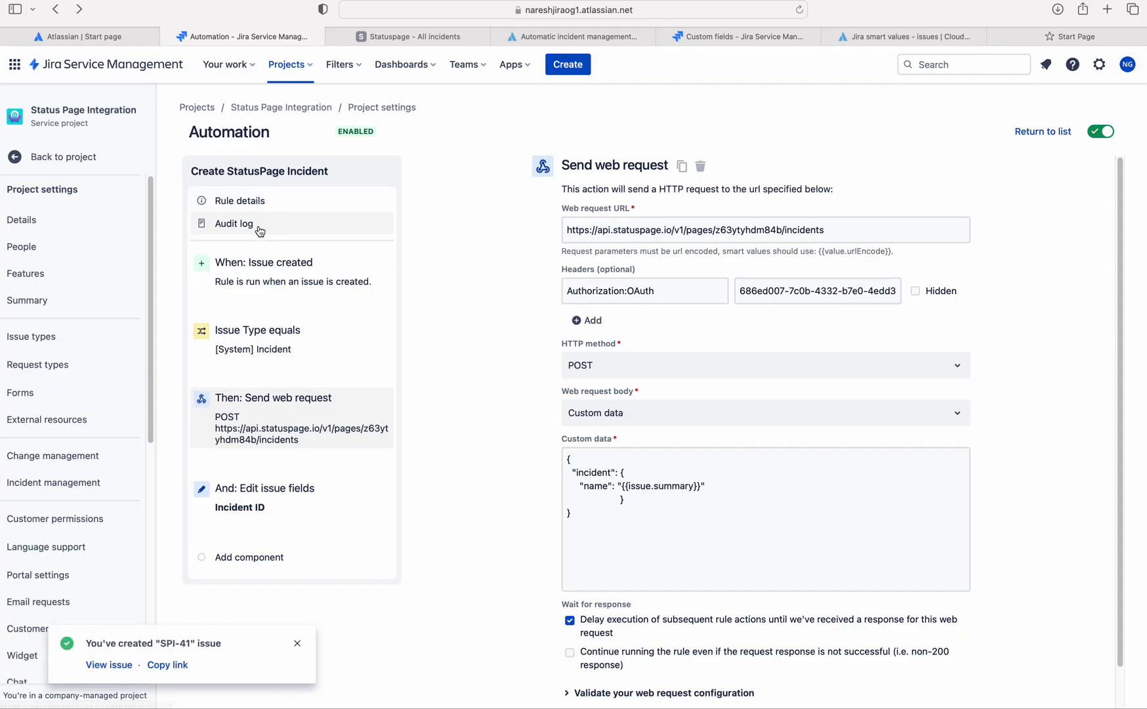
# - Open the rule's audit log and examine the action details of the most recent run
pyautogui.click(251, 225)
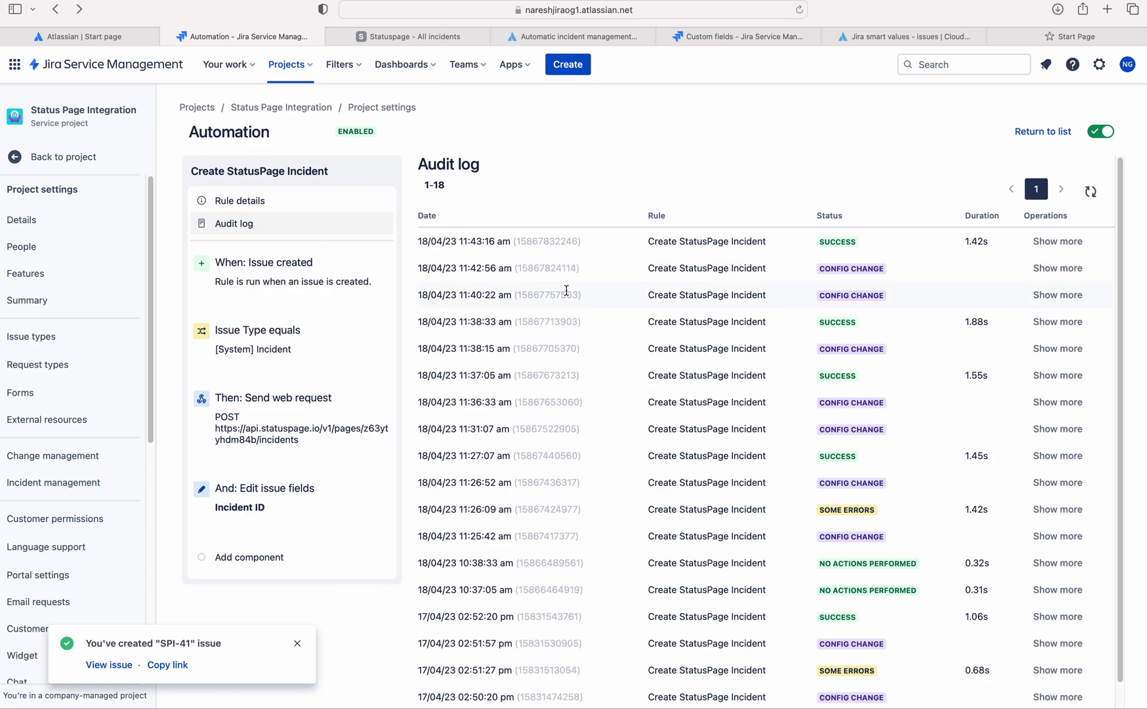
pyautogui.click(1057, 240)
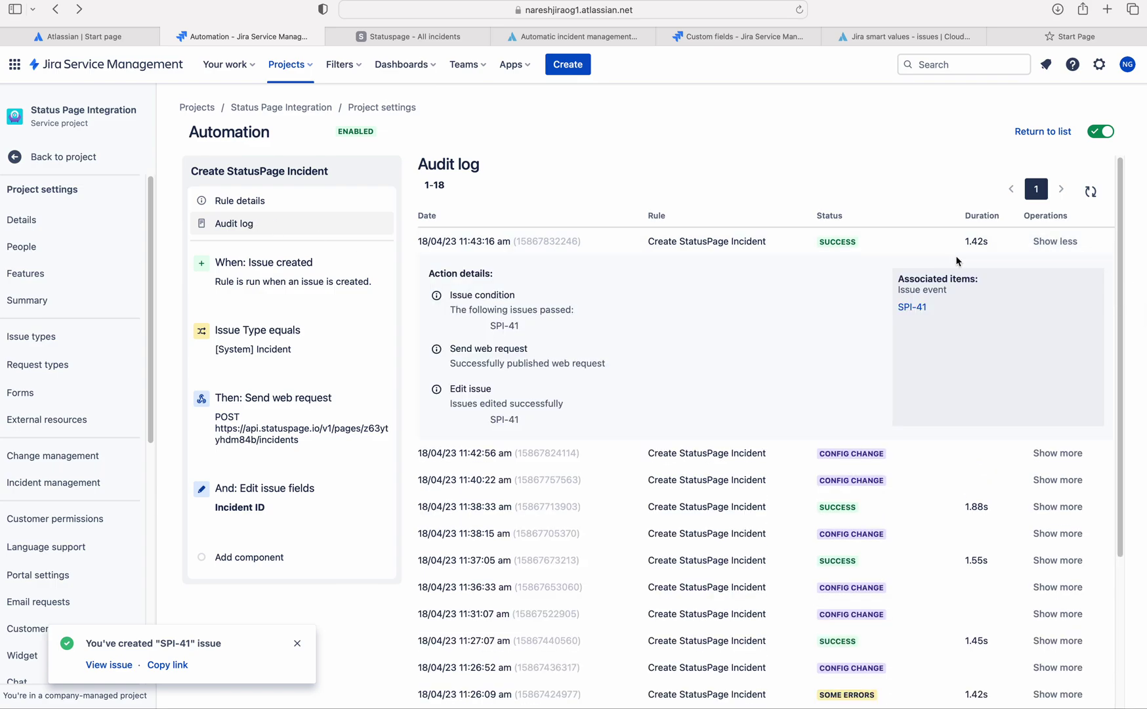
pyautogui.moveTo(530, 422); pyautogui.dragTo(486, 420)
pyautogui.moveTo(447, 348); pyautogui.dragTo(622, 361)
# - Compare the Send web request settings with the Incident ID value in the Edit issue fields action
pyautogui.click(261, 406)
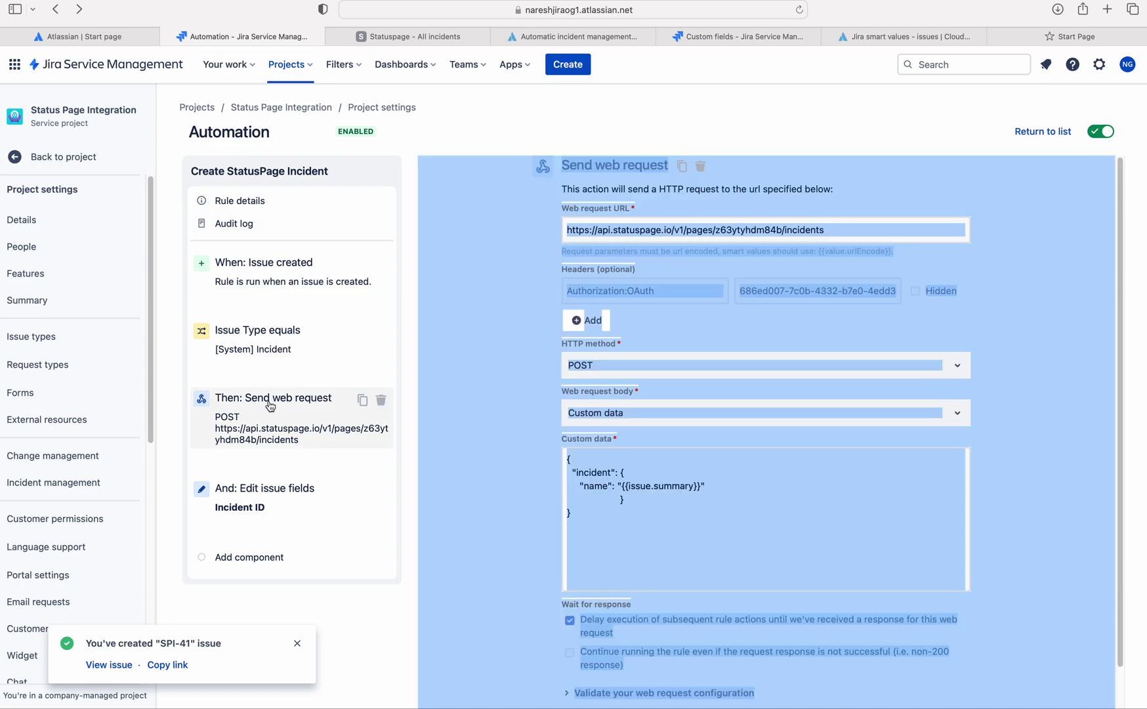
pyautogui.click(511, 382)
pyautogui.click(237, 504)
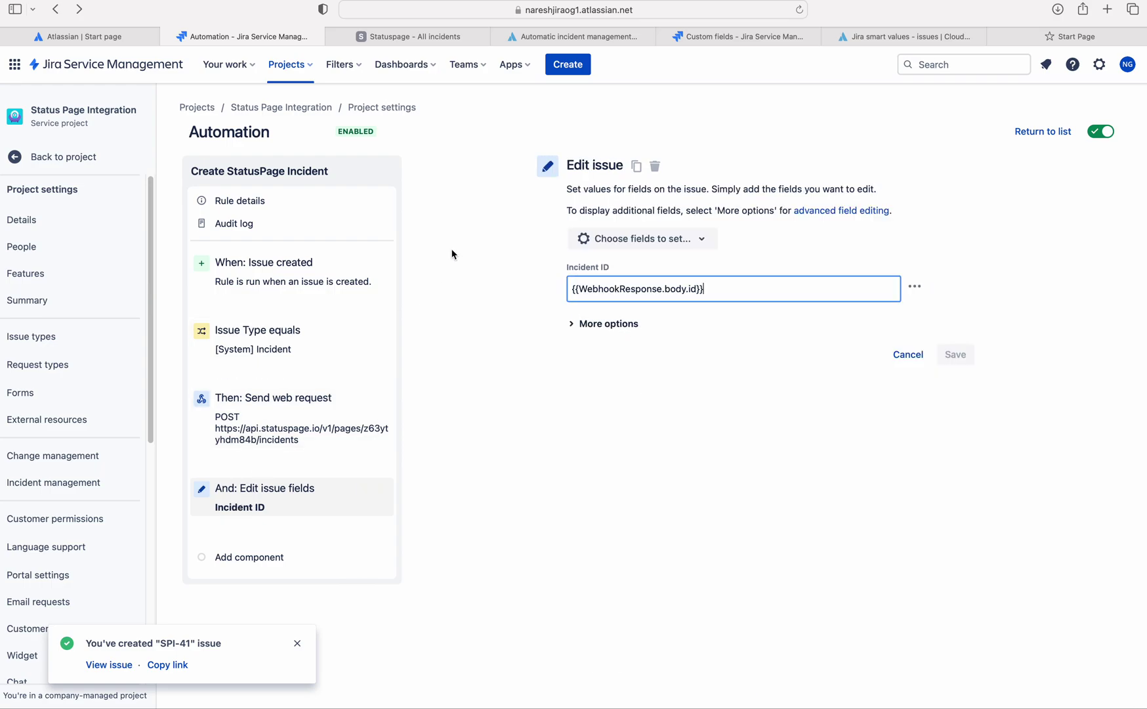
# - Switch to Statuspage, refresh the open incidents and open the Test Outage incident
pyautogui.click(408, 40)
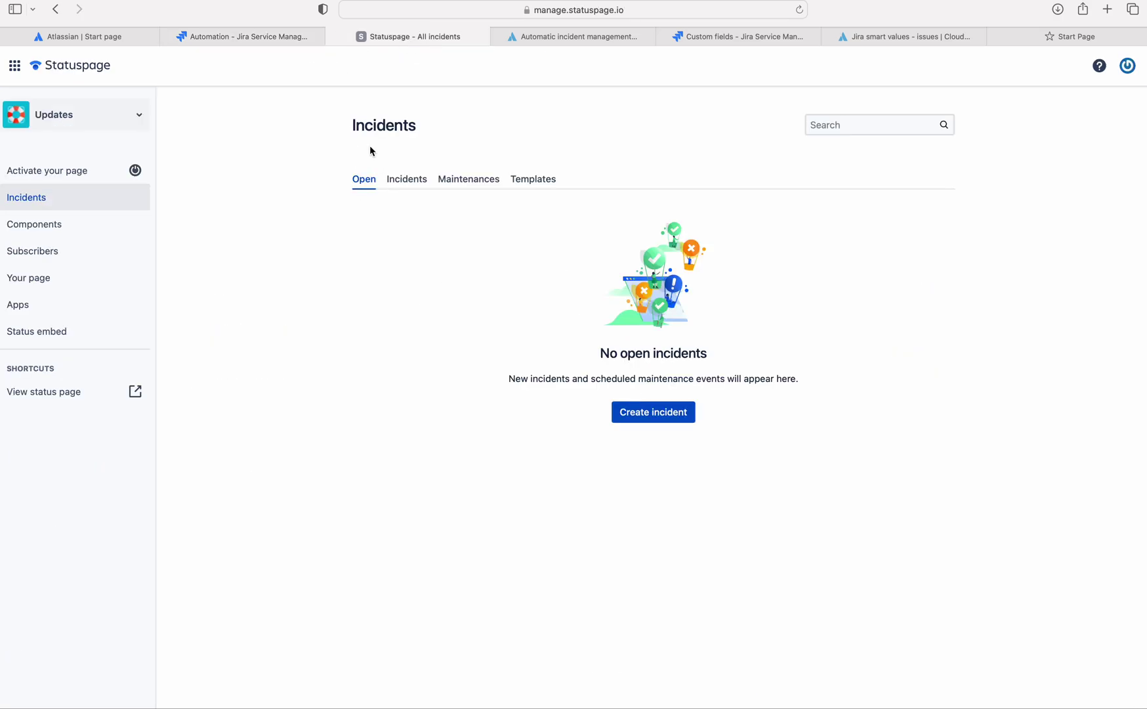
pyautogui.click(799, 10)
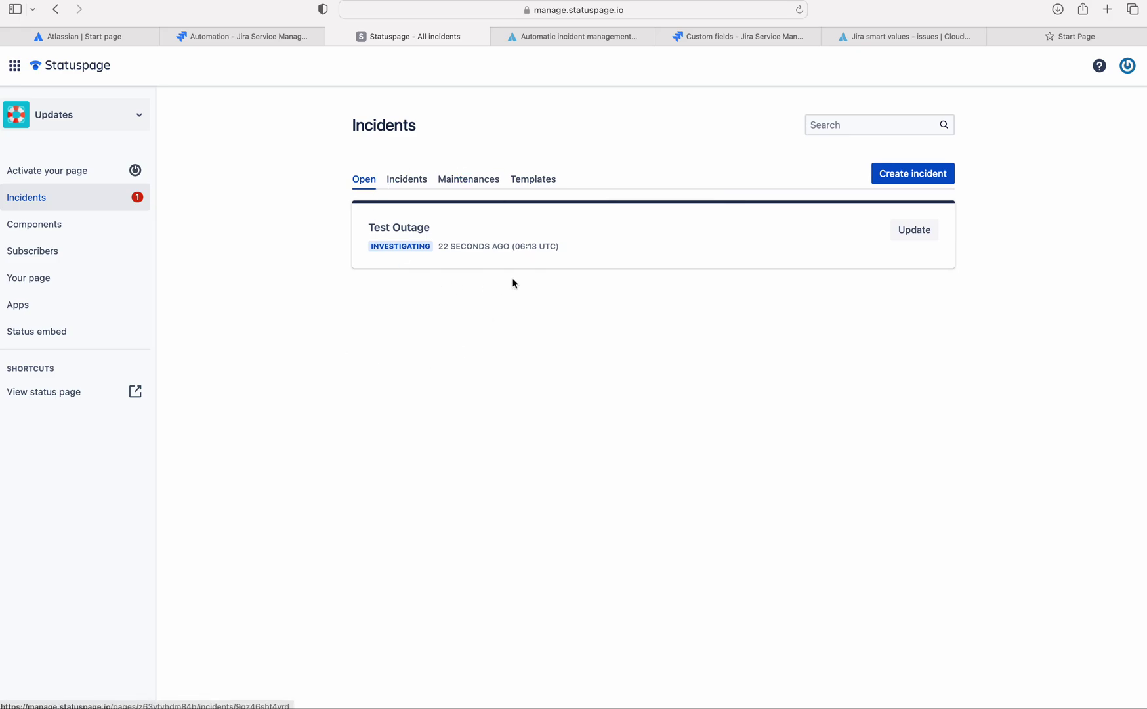
pyautogui.click(456, 246)
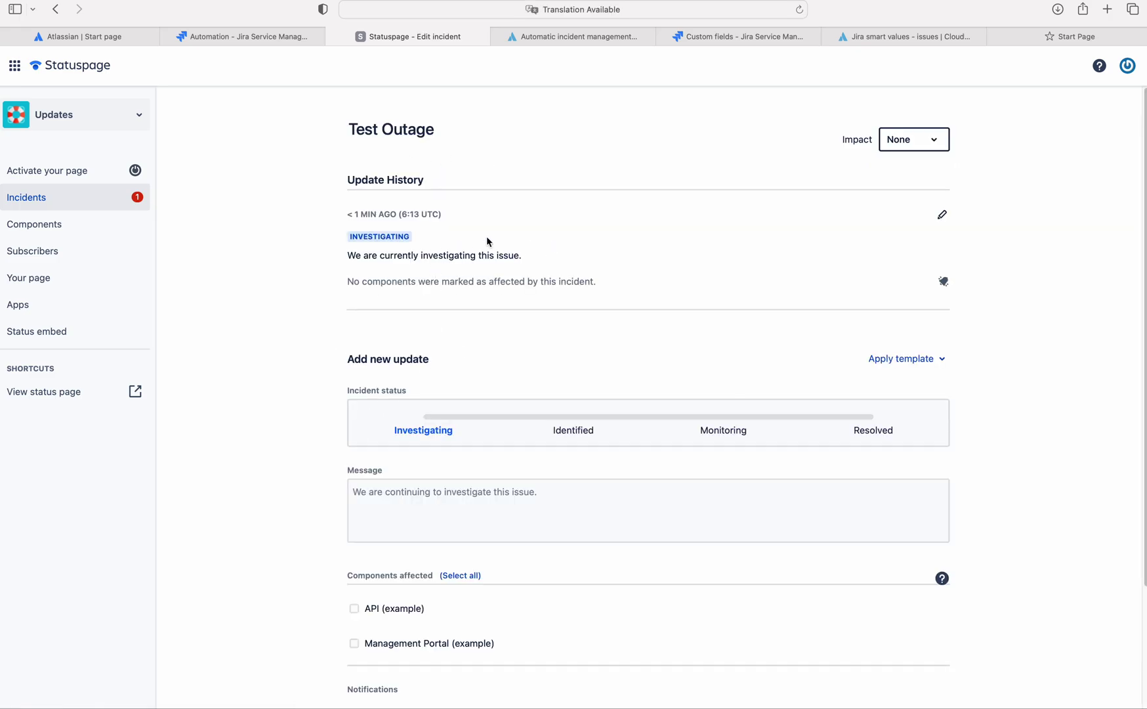
# - Examine the incident ID at the end of the Test Outage incident's web address
pyautogui.click(638, 12)
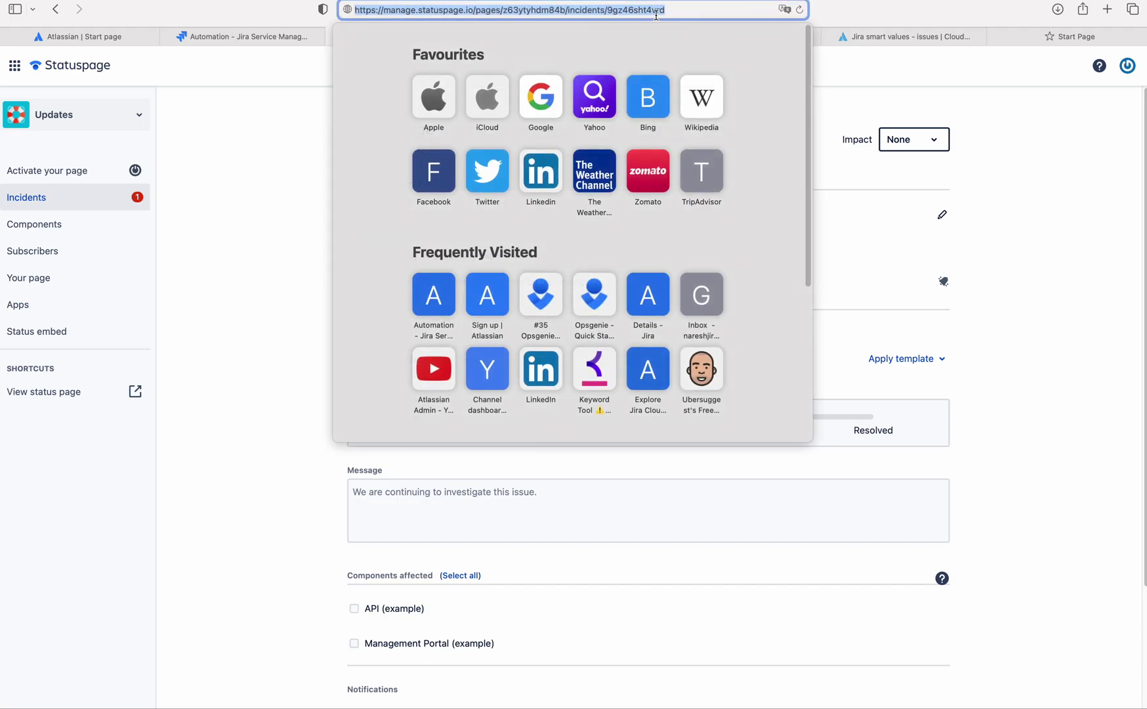
pyautogui.click(632, 10)
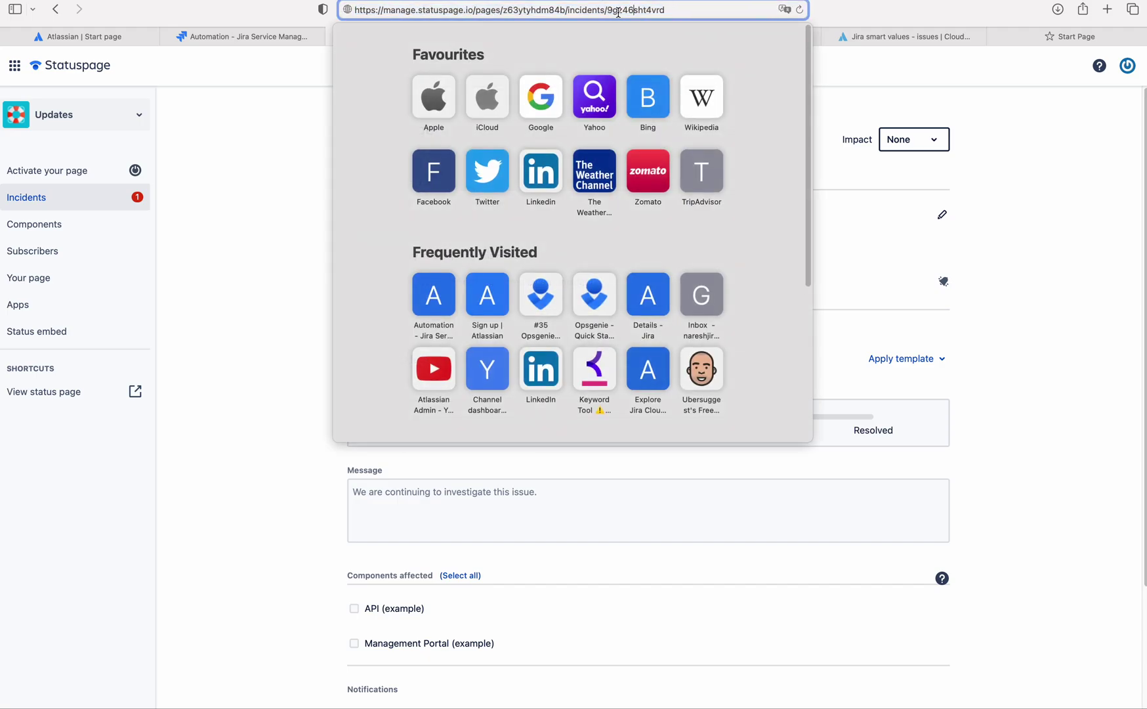
pyautogui.moveTo(608, 11); pyautogui.dragTo(686, 20)
pyautogui.click(290, 78)
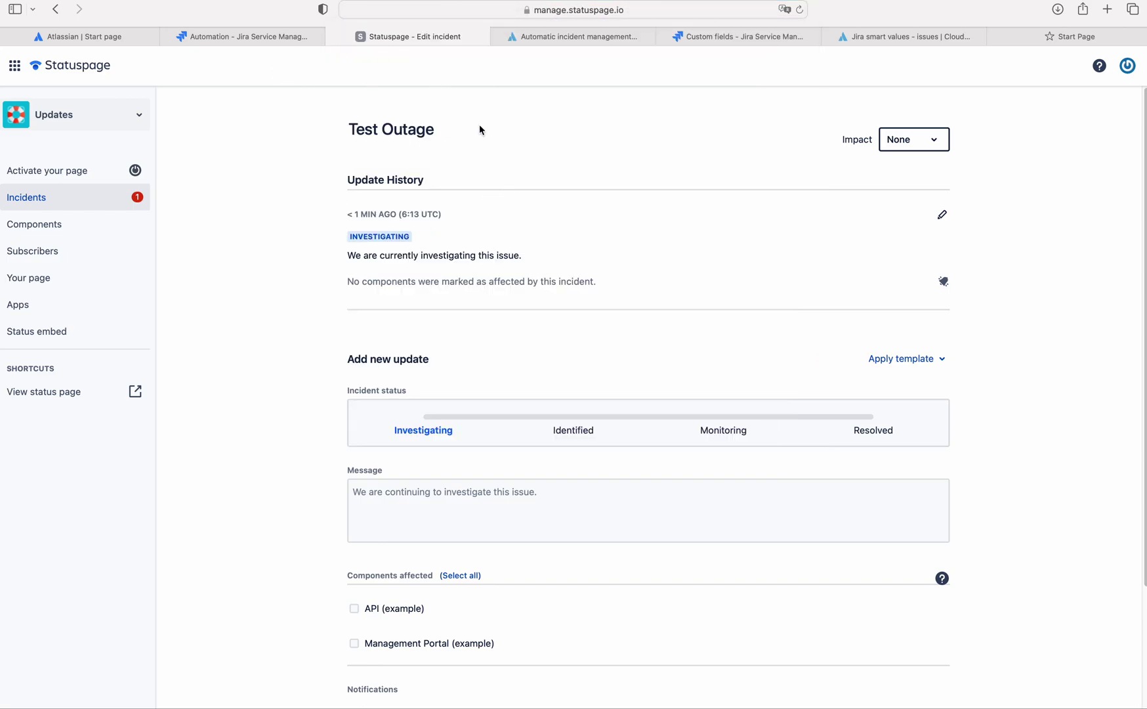
pyautogui.click(631, 10)
pyautogui.moveTo(606, 10); pyautogui.dragTo(663, 10)
pyautogui.click(287, 94)
# - Switch back to Jira and open the newly created issue SPI-41 in its own browser tab
pyautogui.click(253, 39)
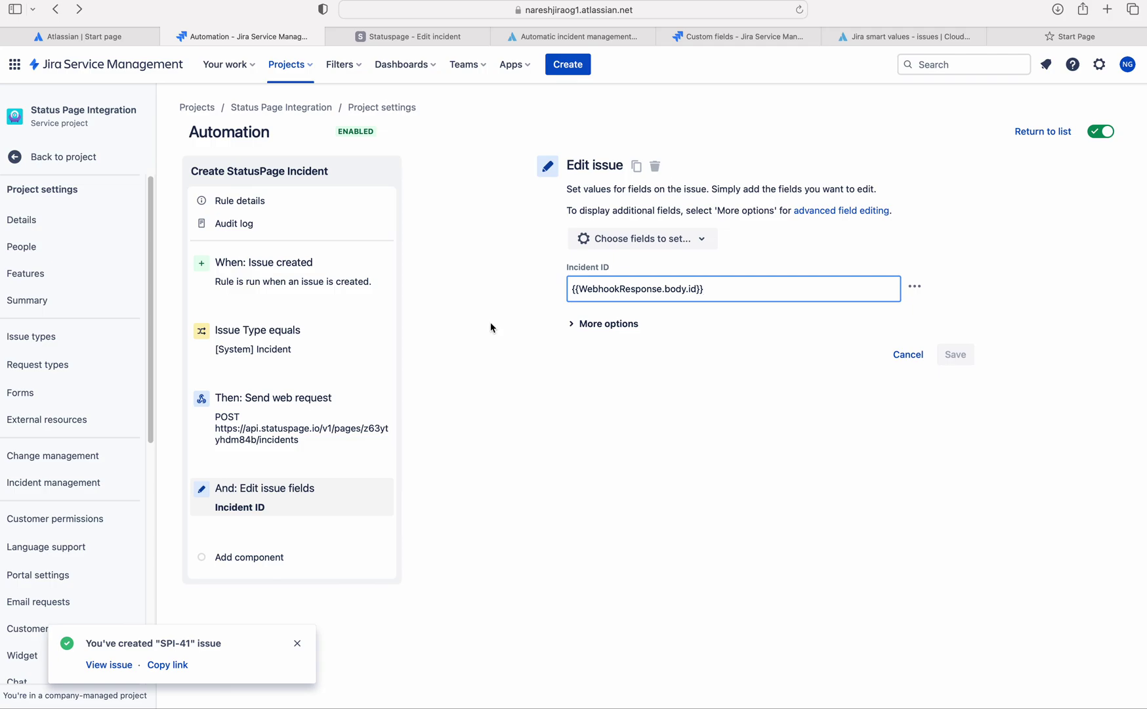
pyautogui.rightClick(109, 665)
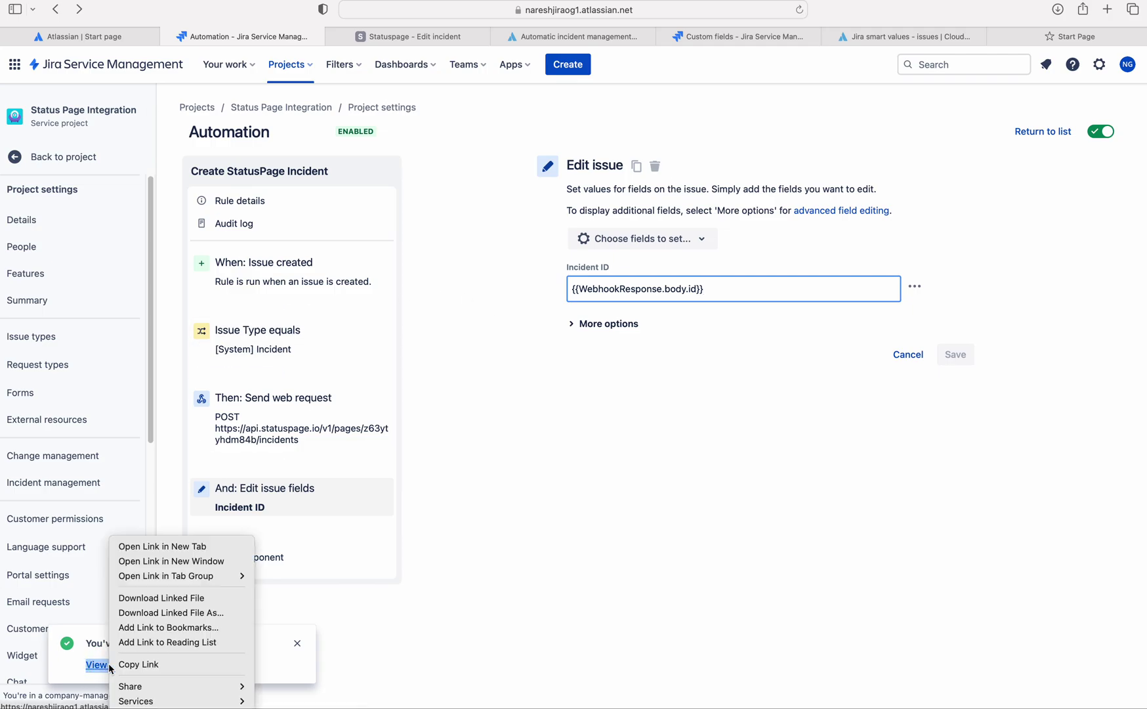
pyautogui.click(164, 546)
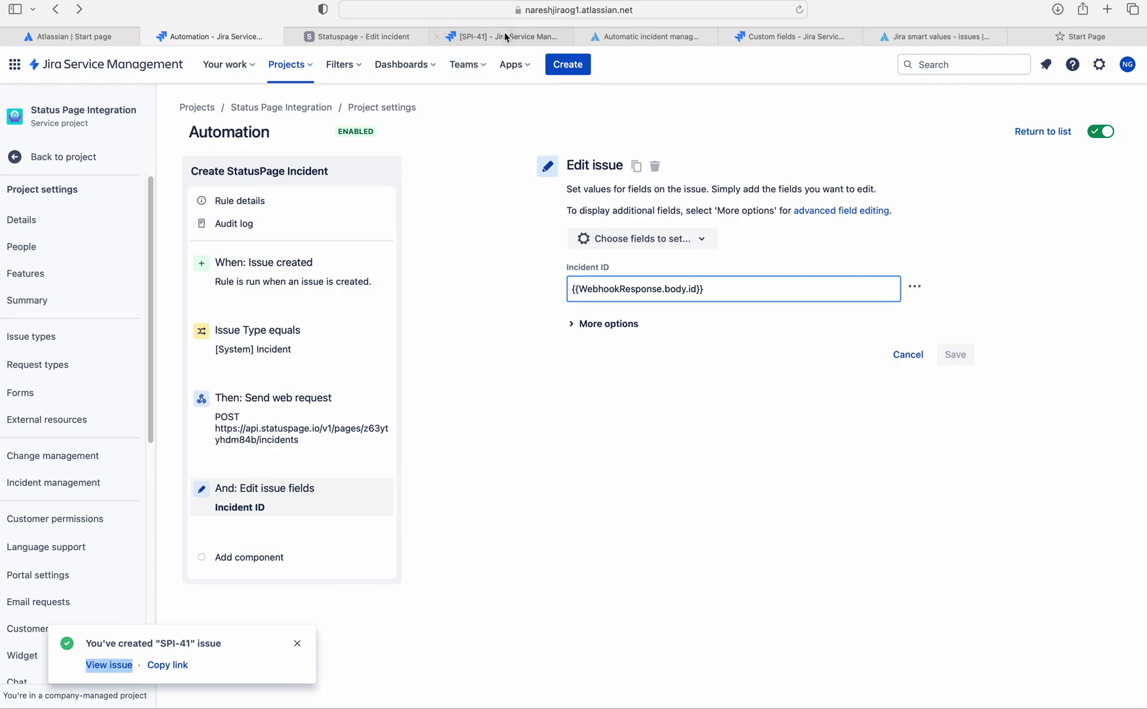
pyautogui.click(502, 36)
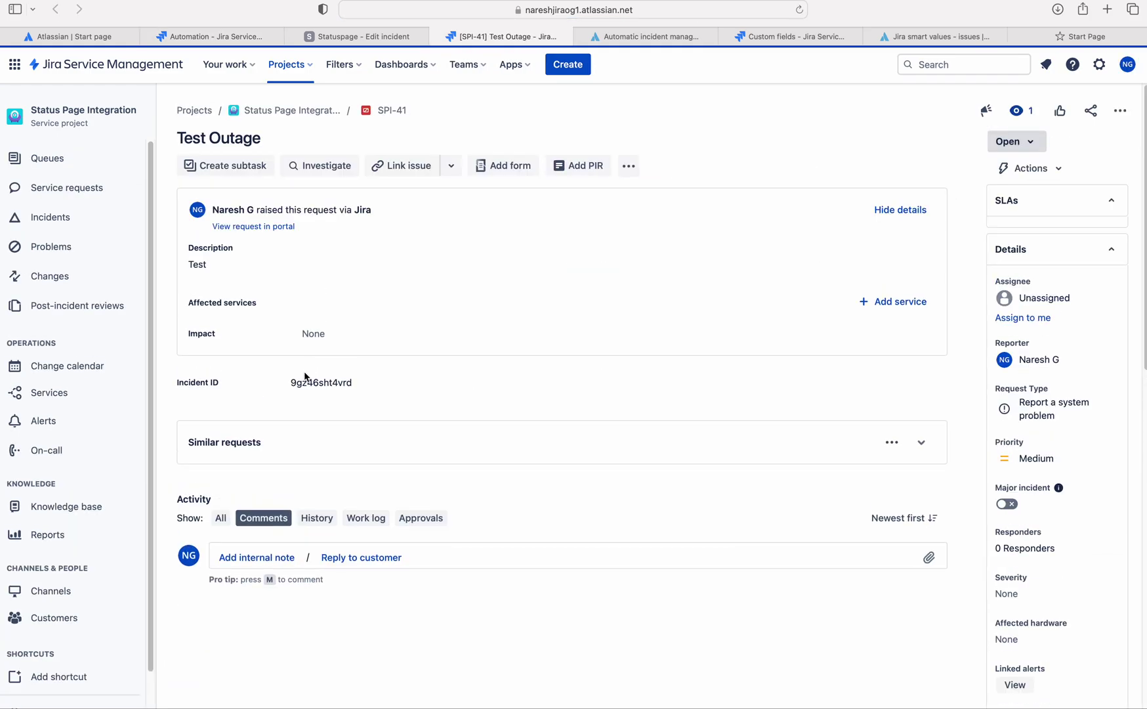
# - Compare the Incident ID field of SPI-41 with the incident ID in the Statuspage incident's web address
pyautogui.click(292, 386)
pyautogui.moveTo(292, 386)
pyautogui.mouseDown()
pyautogui.moveTo(372, 380)
pyautogui.moveTo(292, 383)
pyautogui.mouseUp()
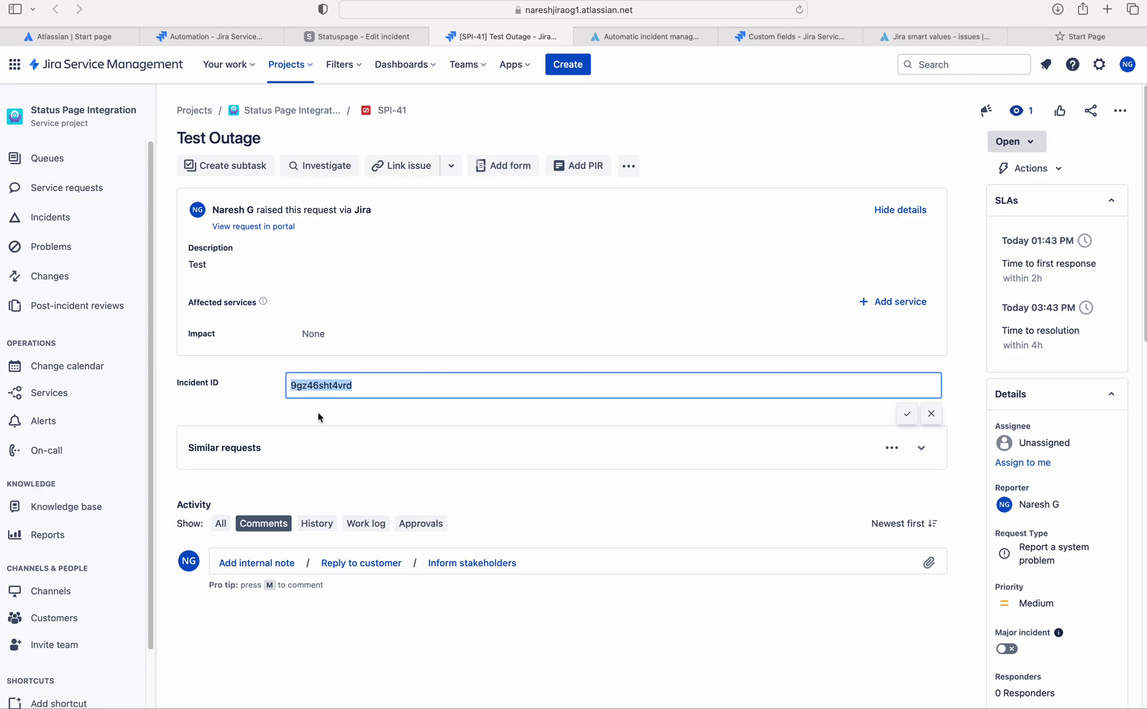
pyautogui.click(633, 36)
pyautogui.click(502, 36)
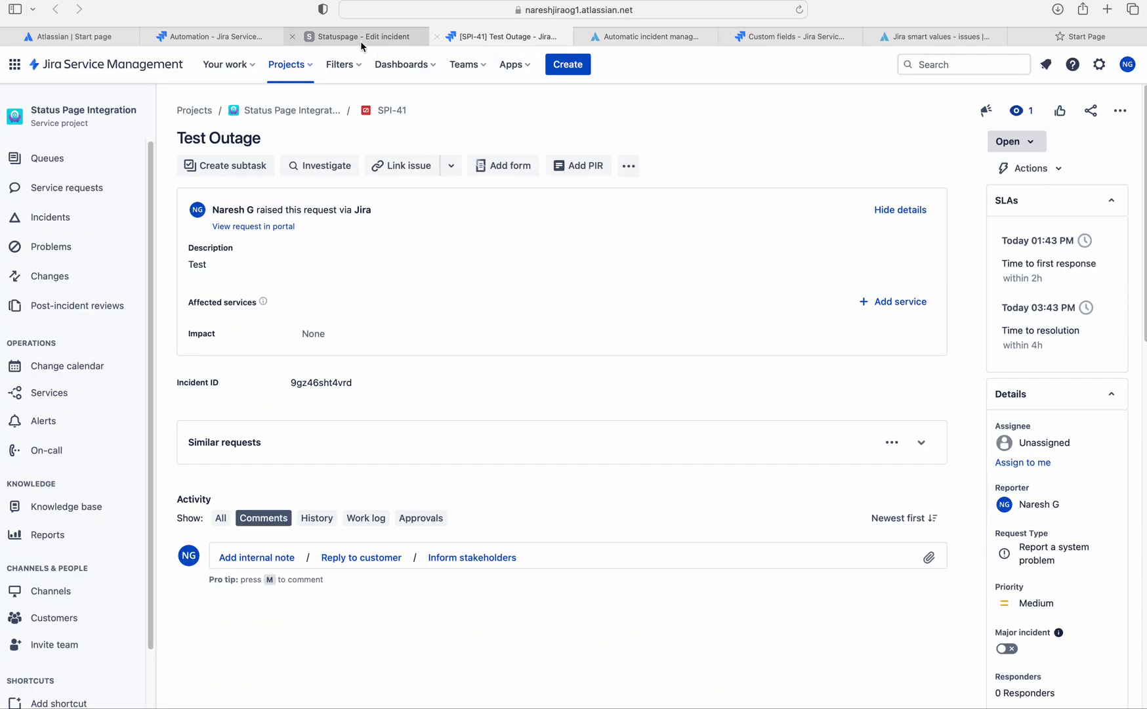
pyautogui.click(360, 36)
pyautogui.click(633, 10)
pyautogui.click(626, 10)
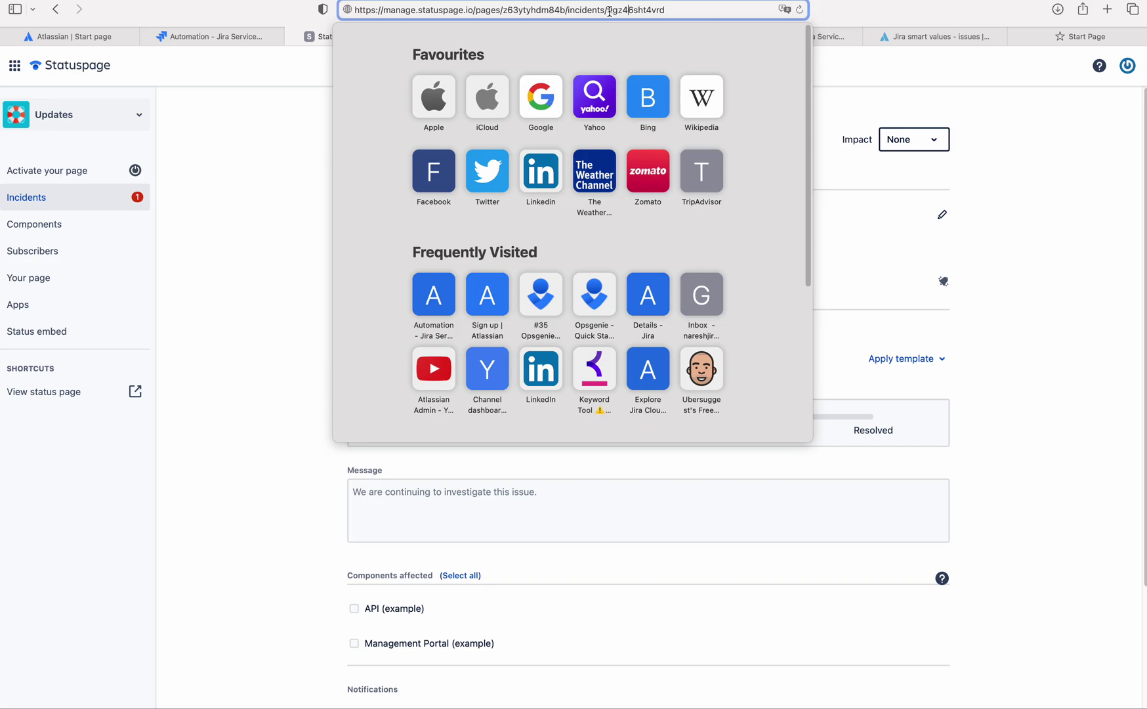
pyautogui.click(617, 10)
pyautogui.click(829, 11)
pyautogui.click(489, 36)
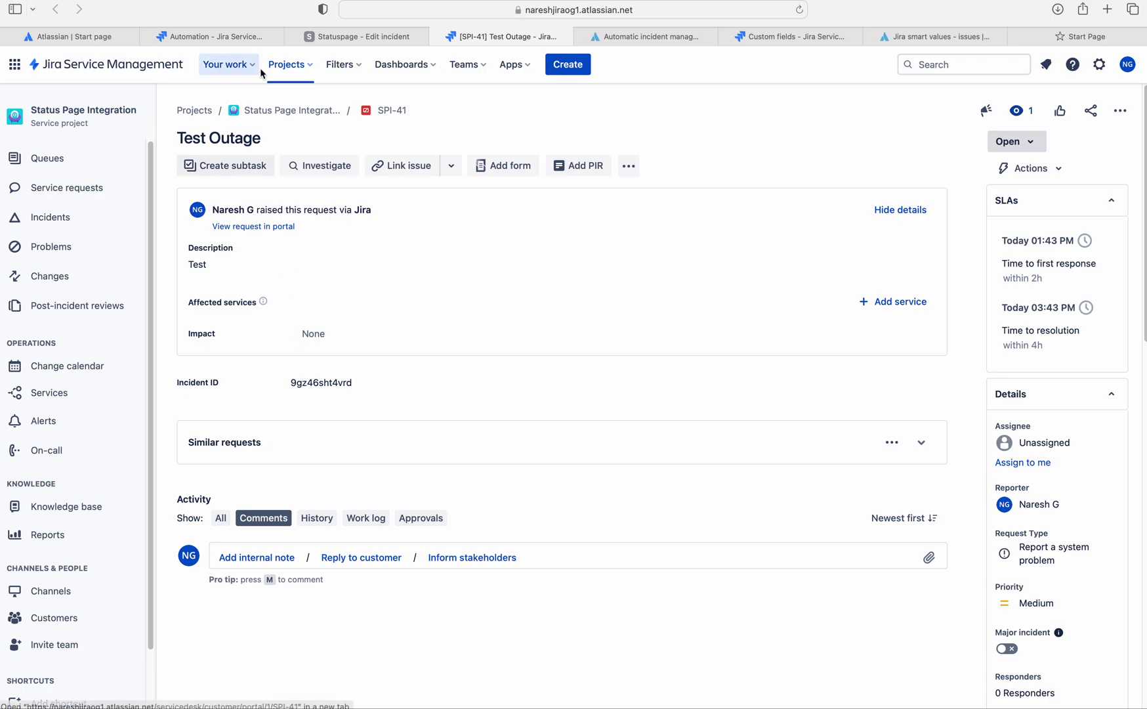
pyautogui.click(340, 36)
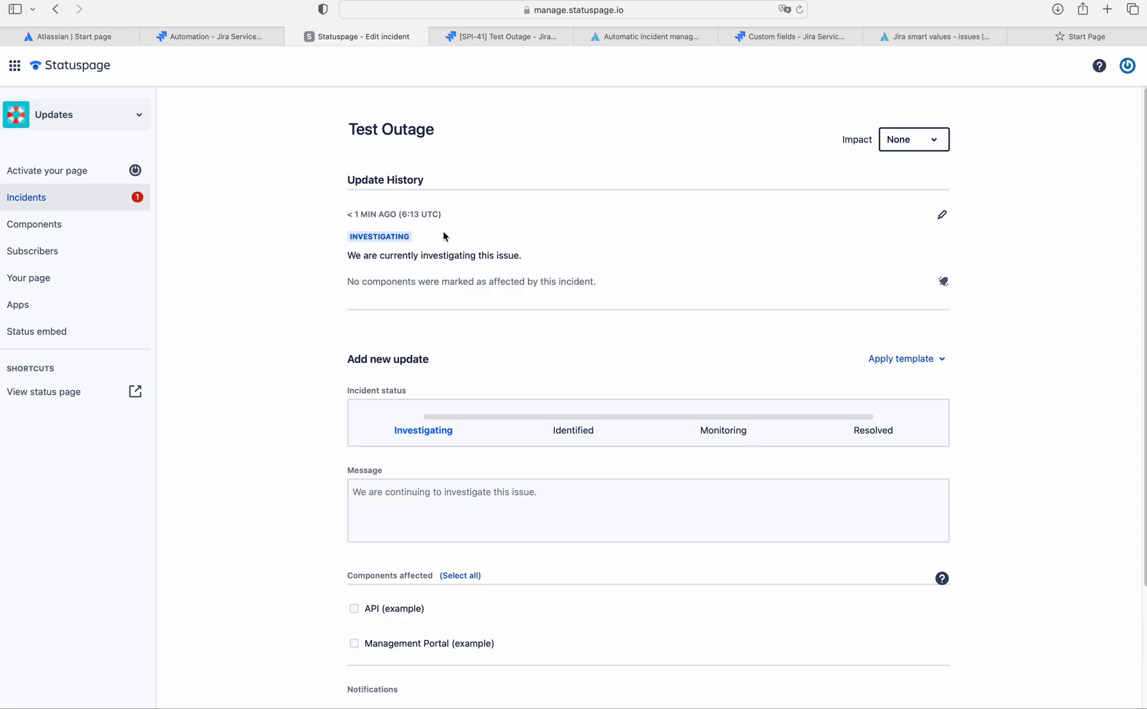
# - Return to the project's automation rule list in Jira and start creating a new rule
pyautogui.click(206, 38)
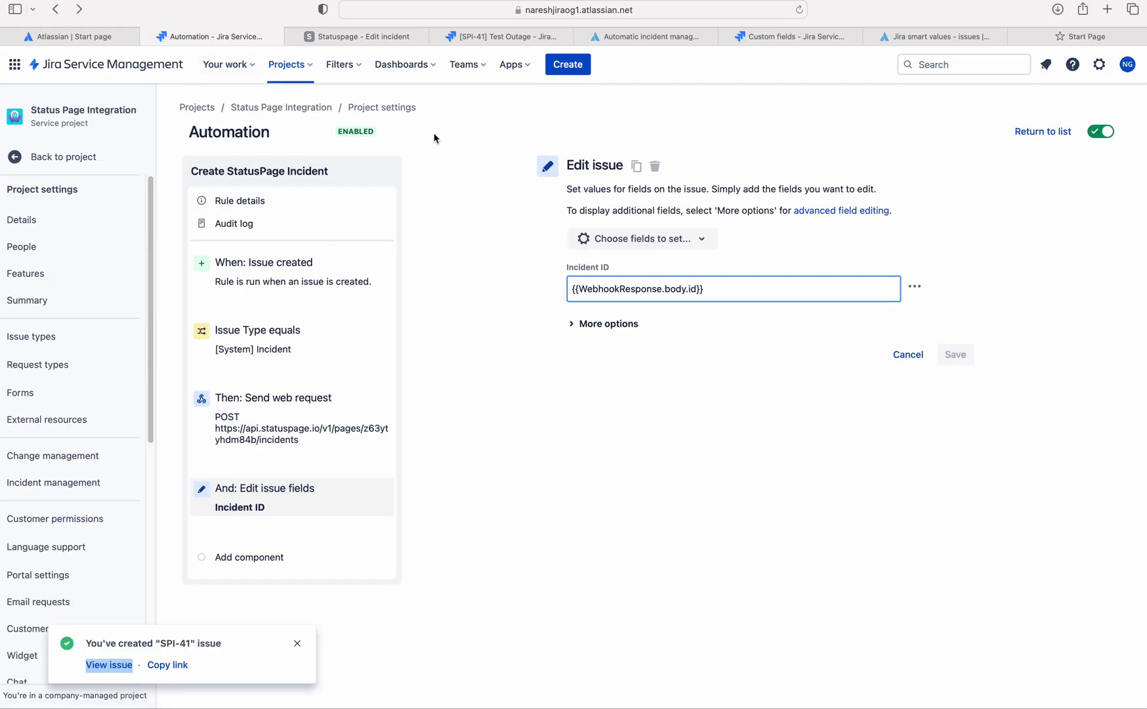
pyautogui.click(1050, 132)
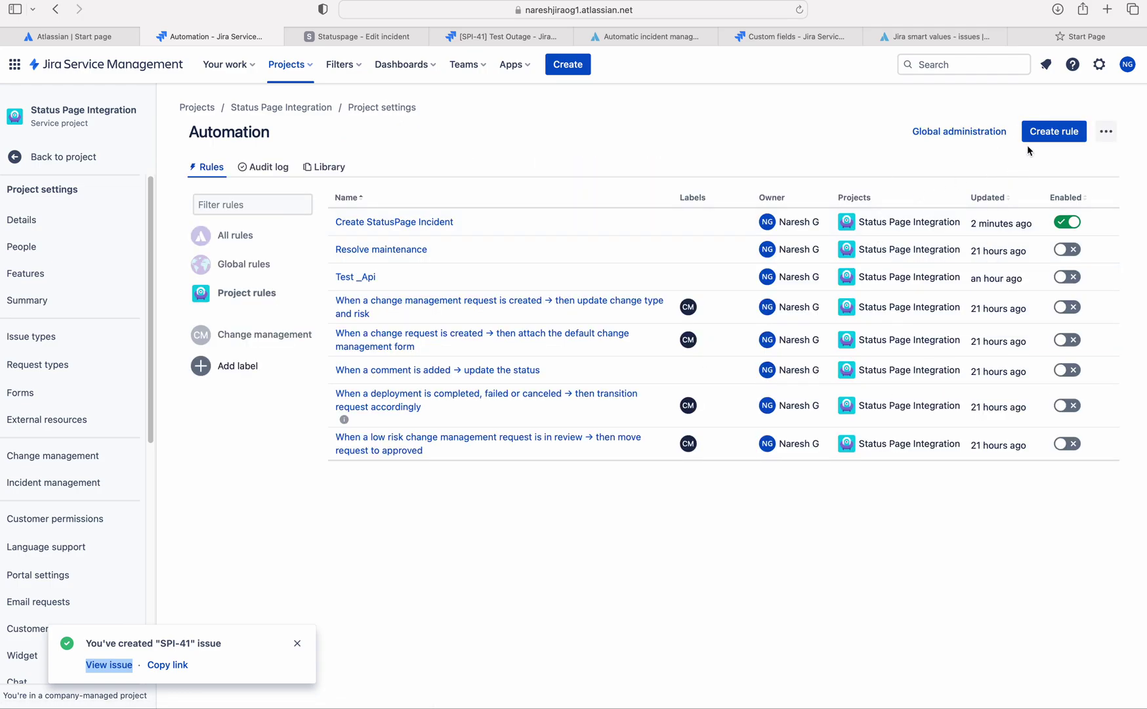
pyautogui.rightClick(1043, 136)
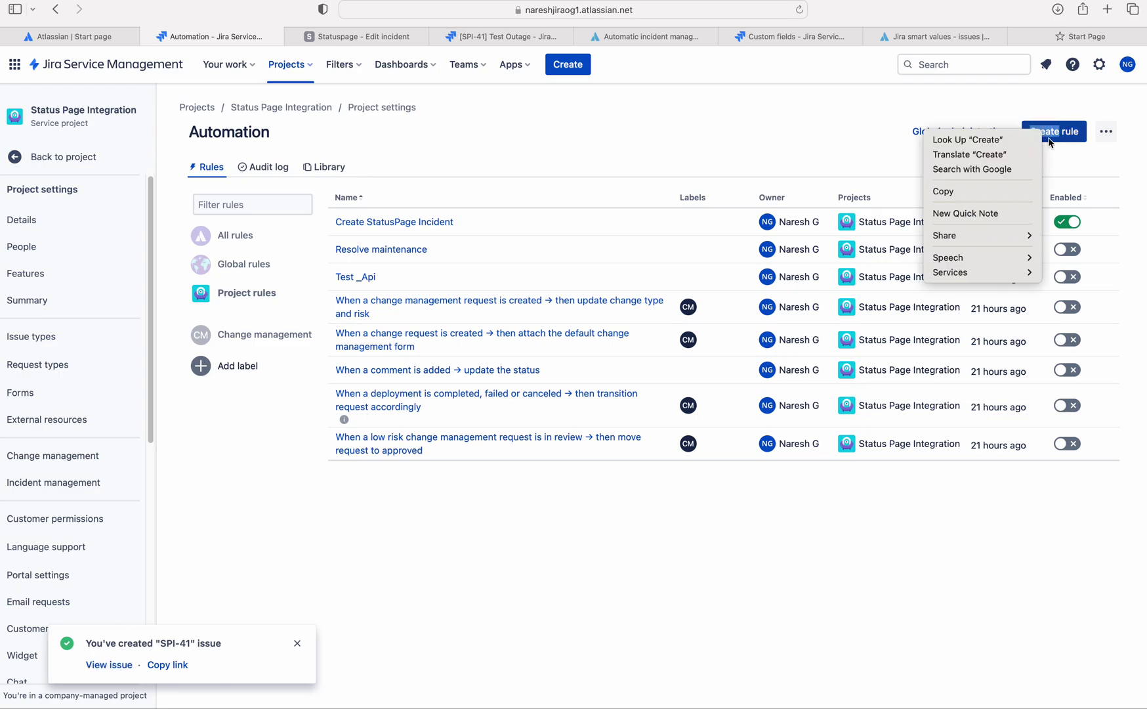
pyautogui.press('Escape')
pyautogui.click(1048, 137)
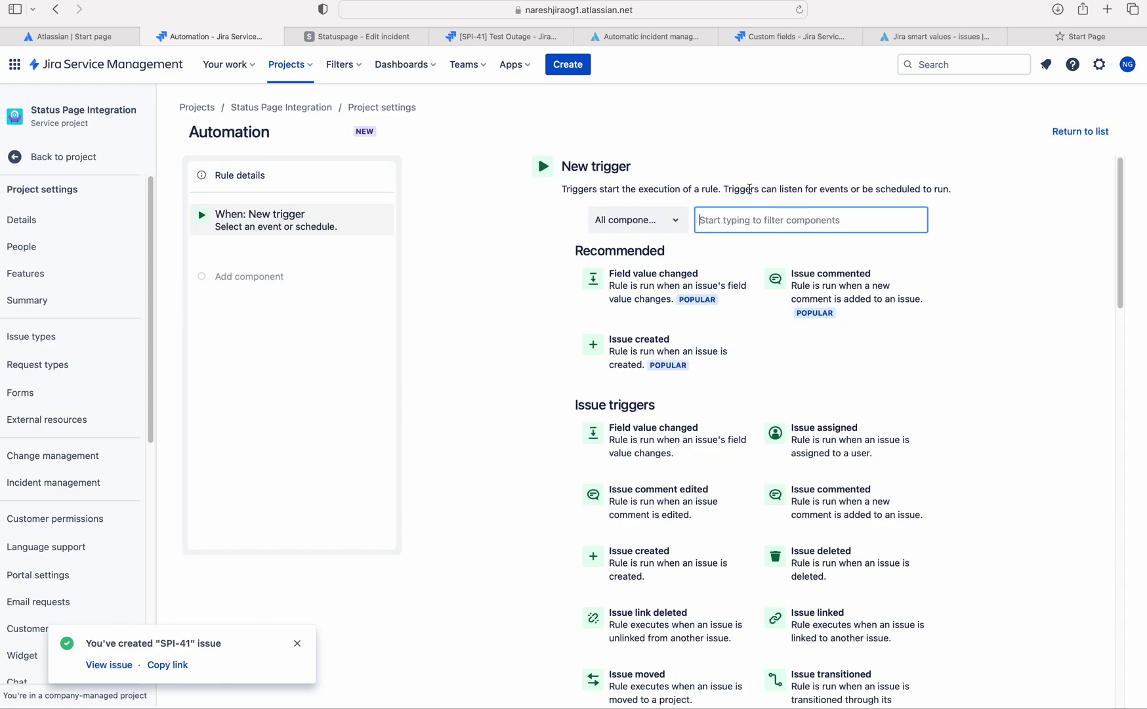
pyautogui.click(1065, 131)
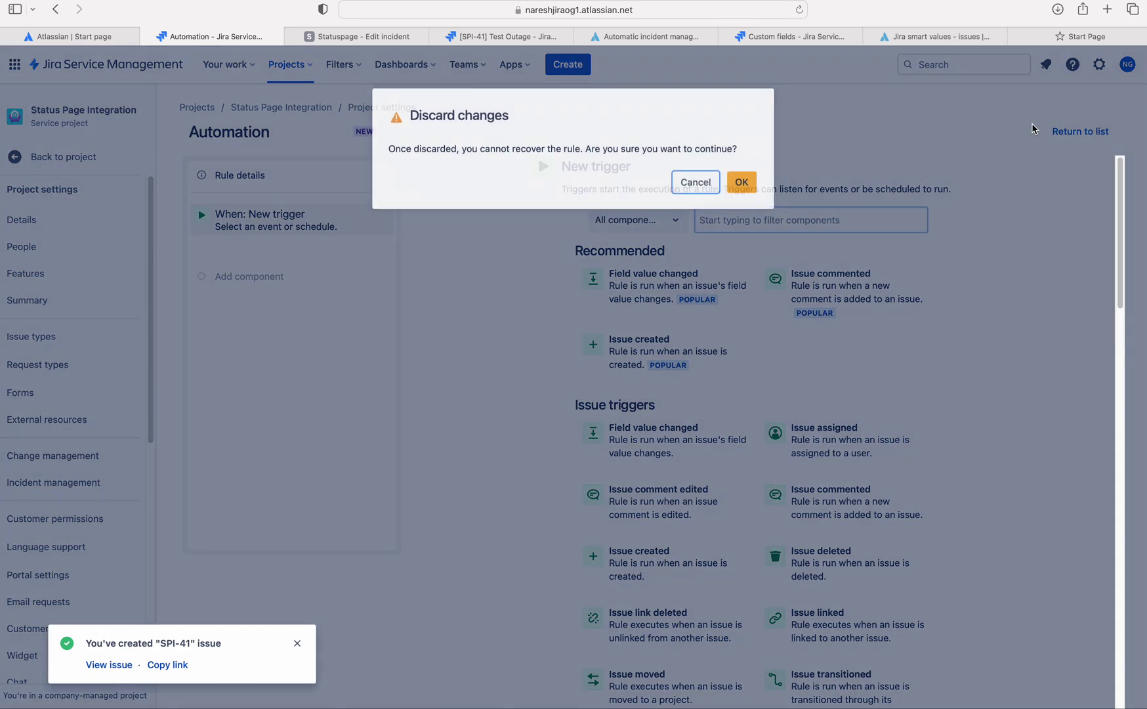
pyautogui.click(699, 179)
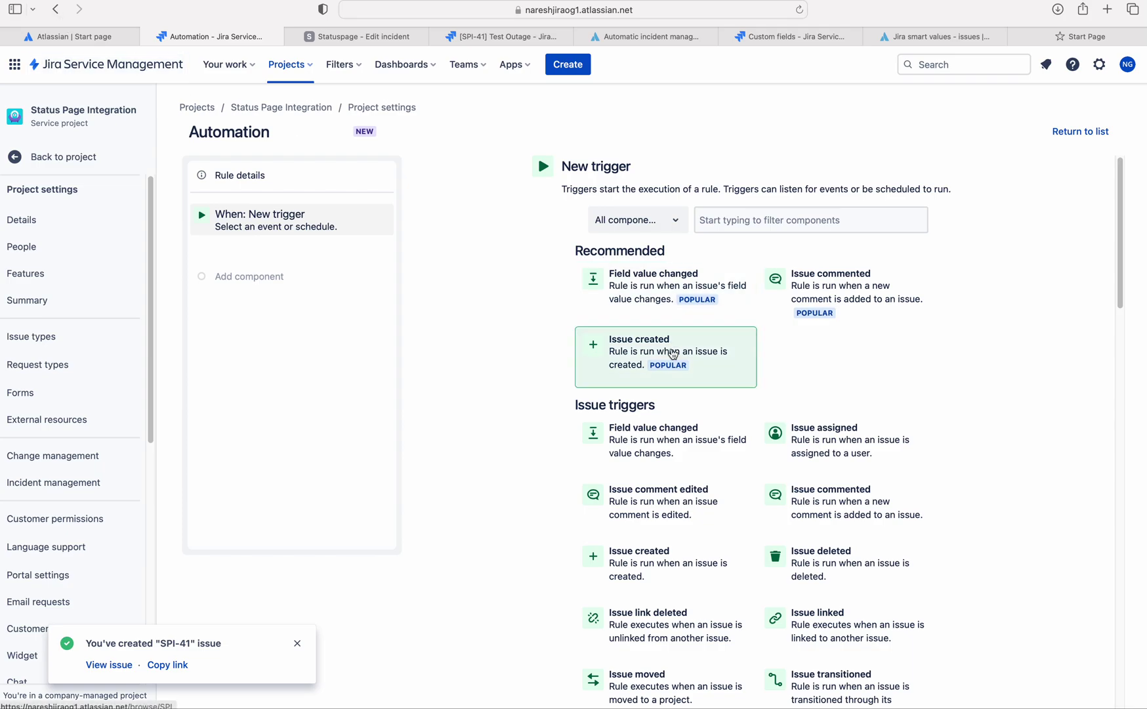
# - Set the new rule's trigger to Issue commented, running on all comments
pyautogui.click(817, 299)
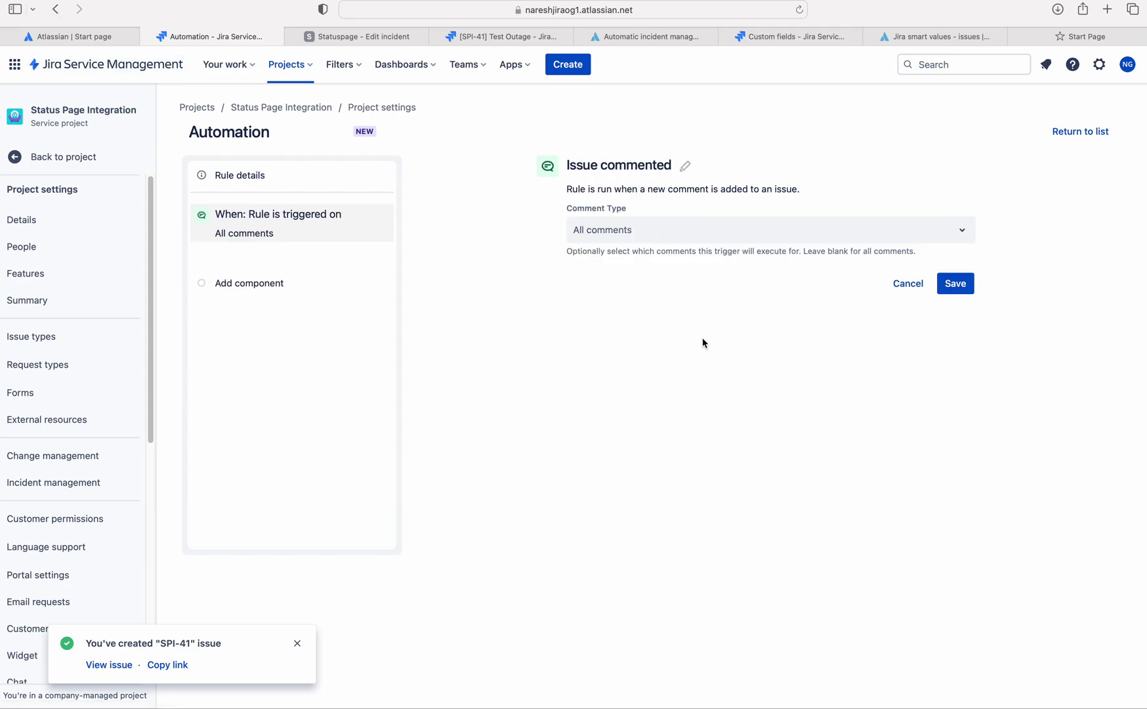
pyautogui.click(645, 240)
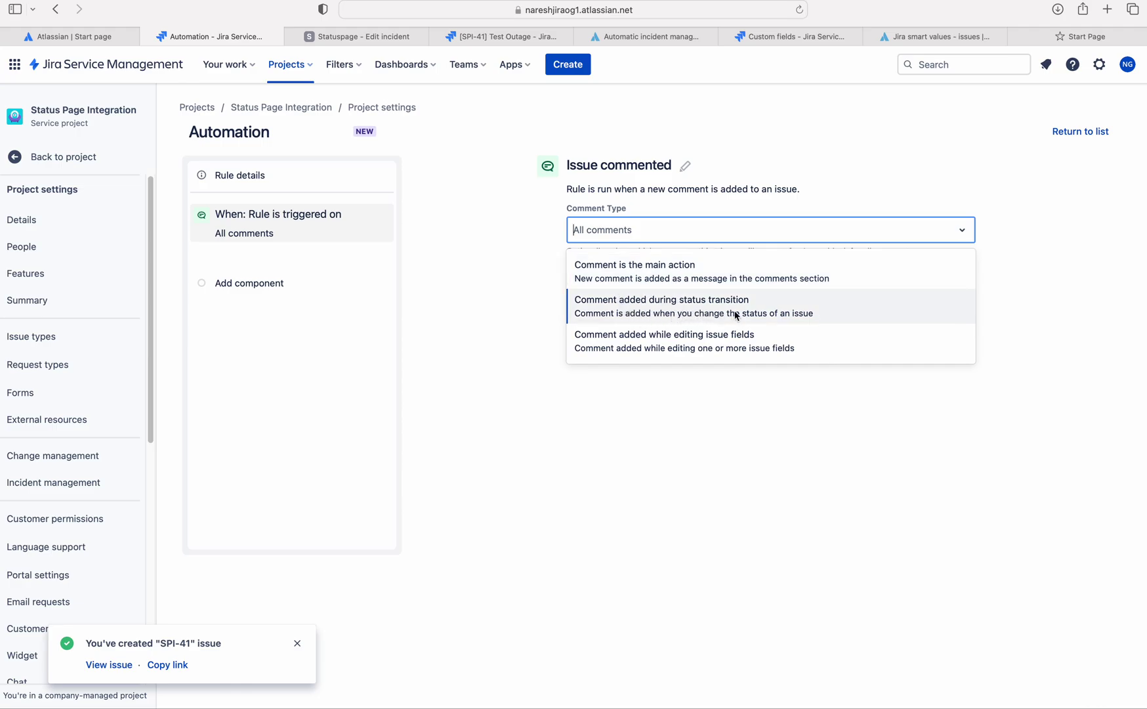
pyautogui.click(505, 259)
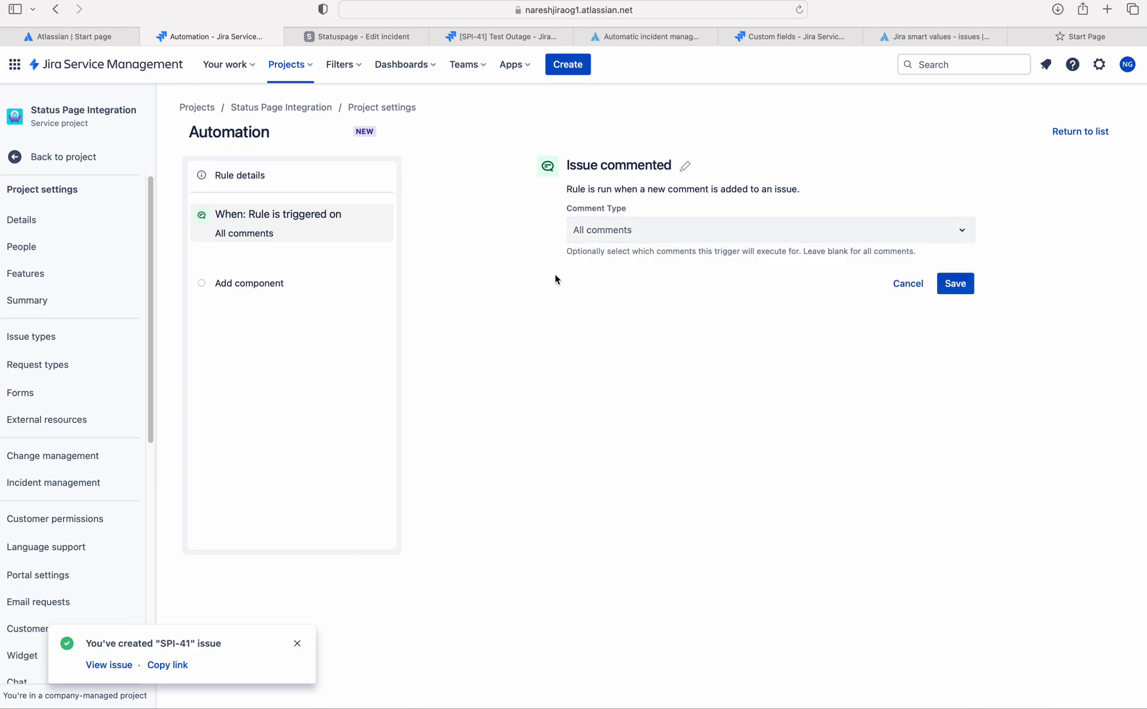
pyautogui.click(954, 283)
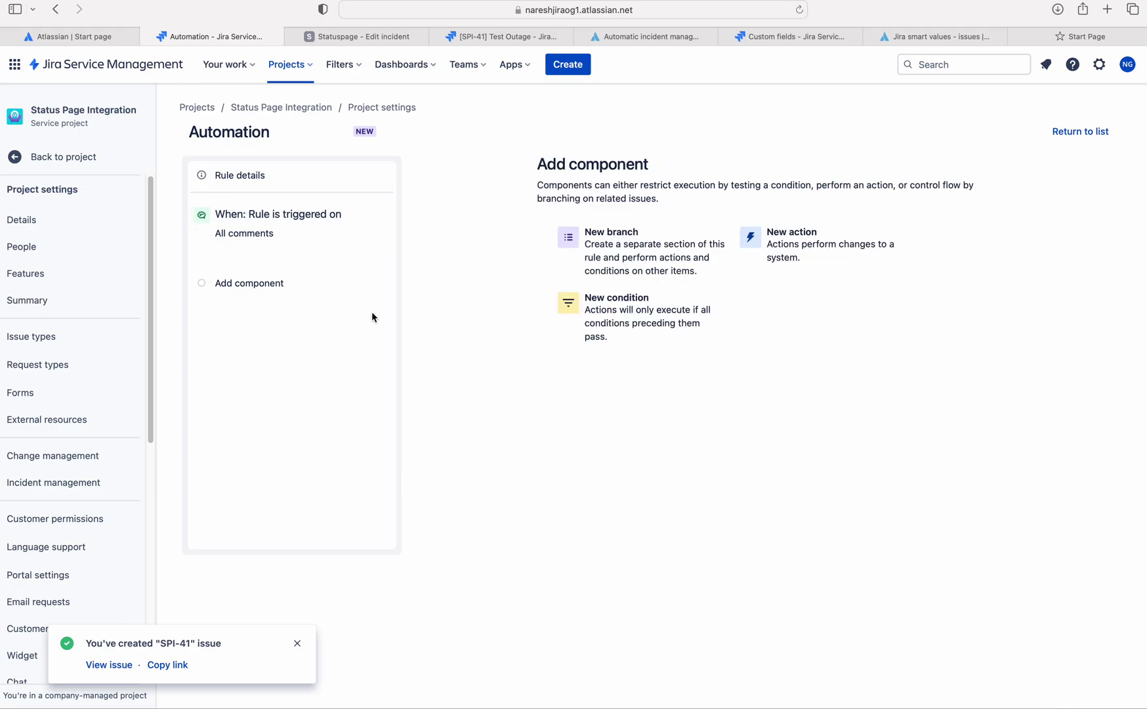
# - Add an issue fields condition requiring Issue Type to equal [System] Incident
pyautogui.click(275, 288)
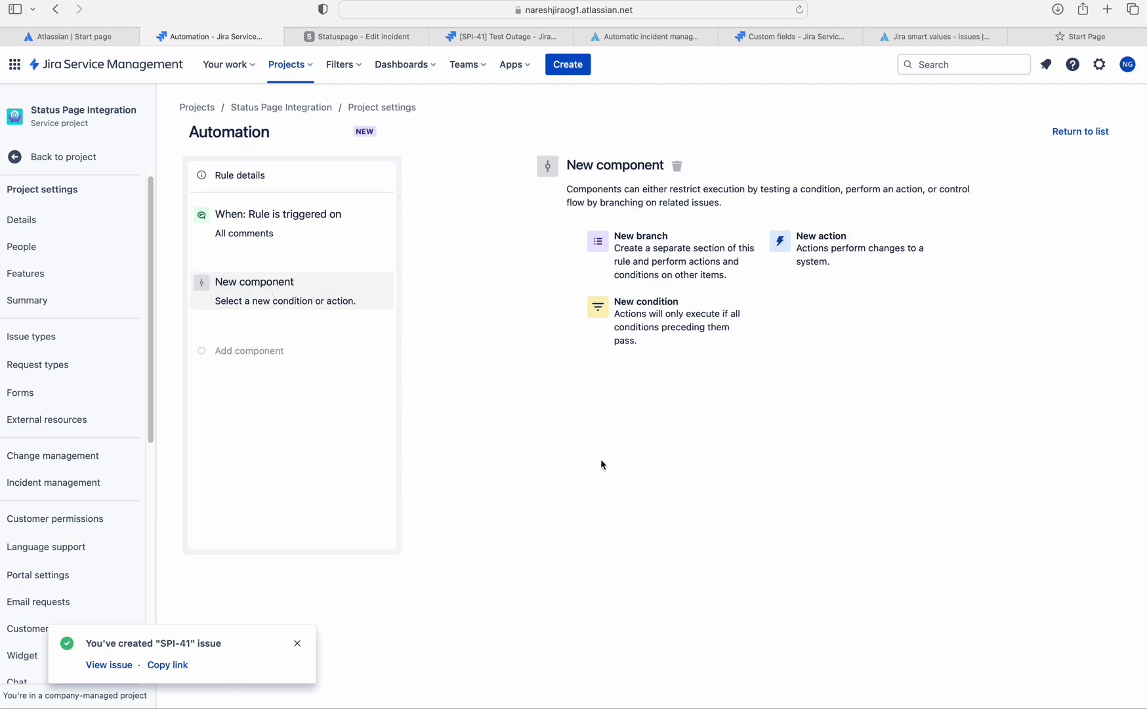
pyautogui.click(655, 333)
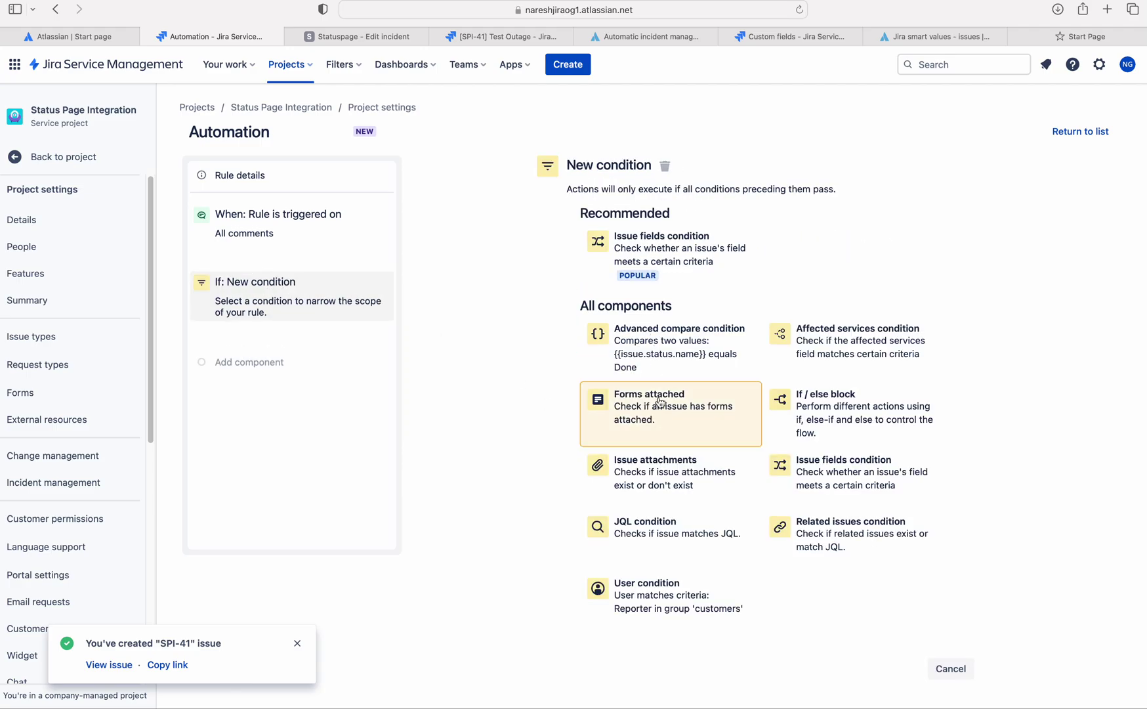
pyautogui.click(649, 260)
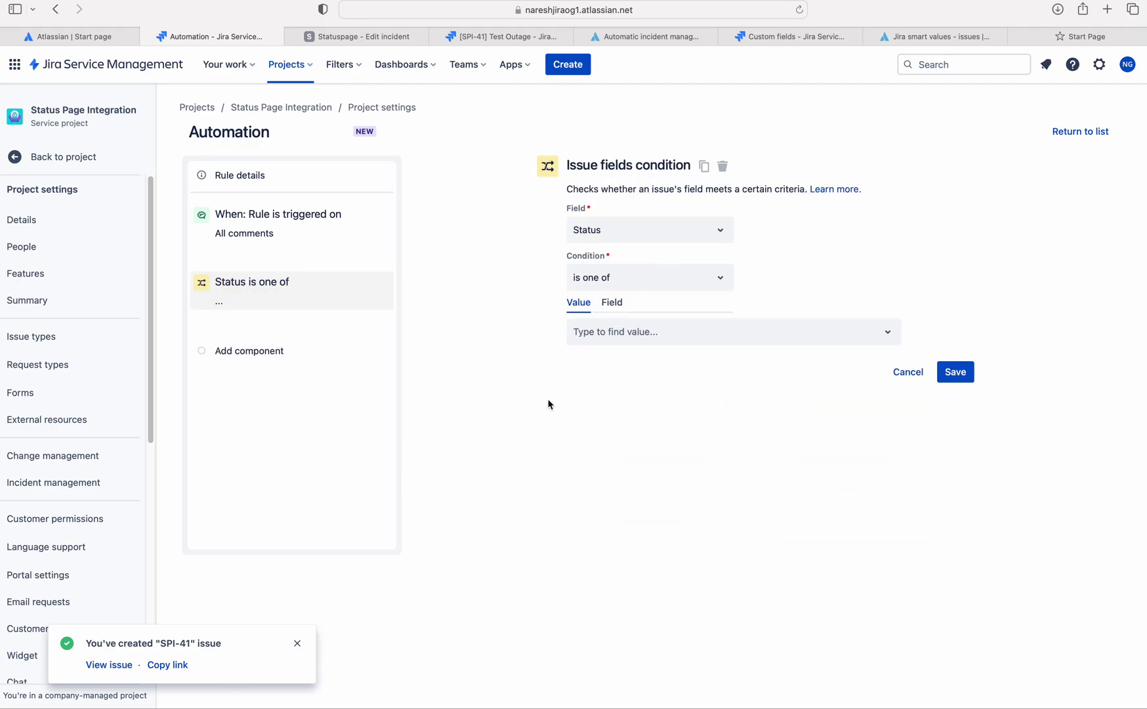
pyautogui.click(618, 235)
pyautogui.write('iss')
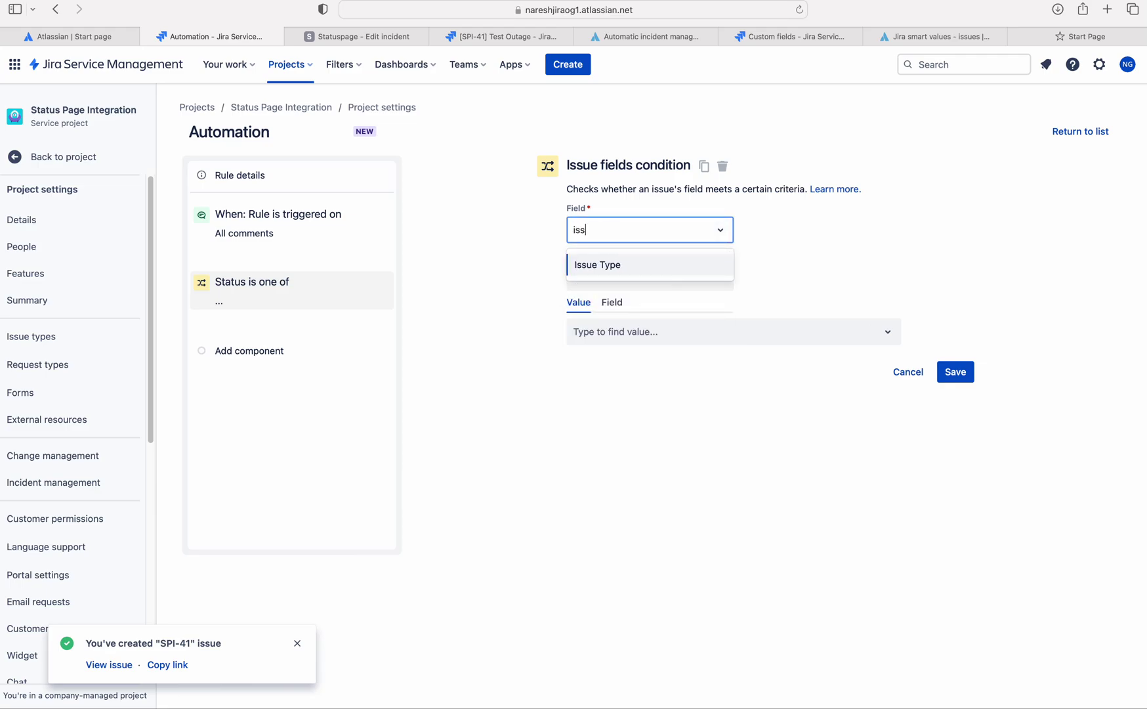
pyautogui.click(640, 264)
pyautogui.click(642, 333)
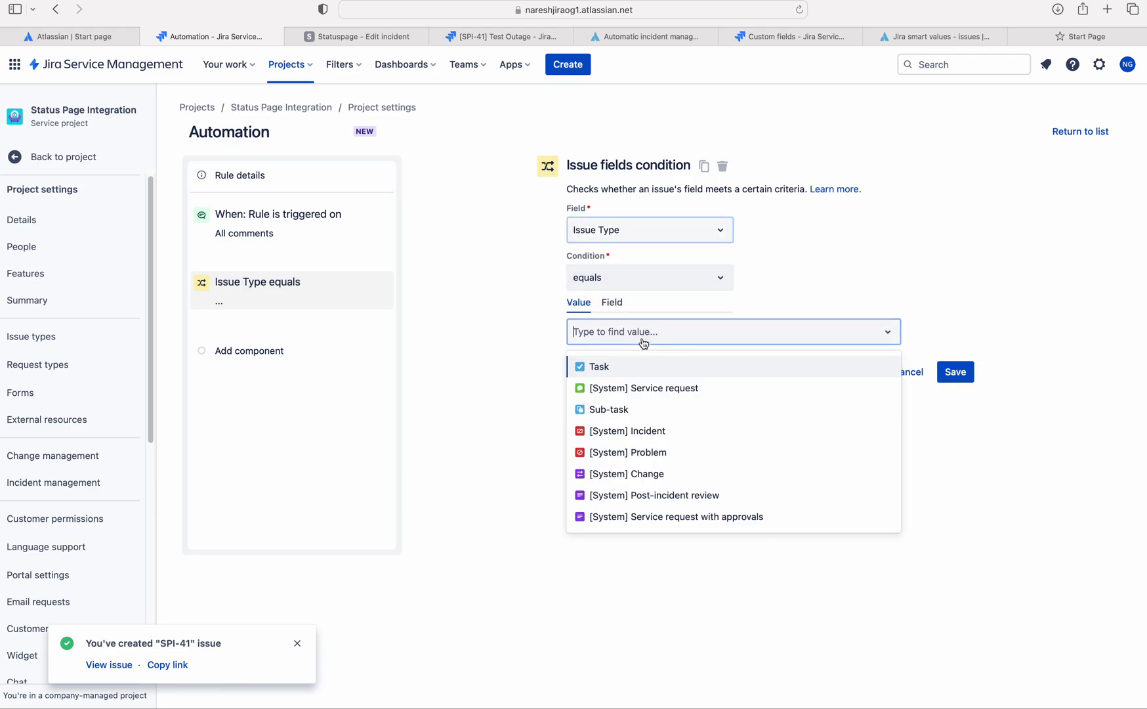
pyautogui.click(648, 433)
pyautogui.click(956, 371)
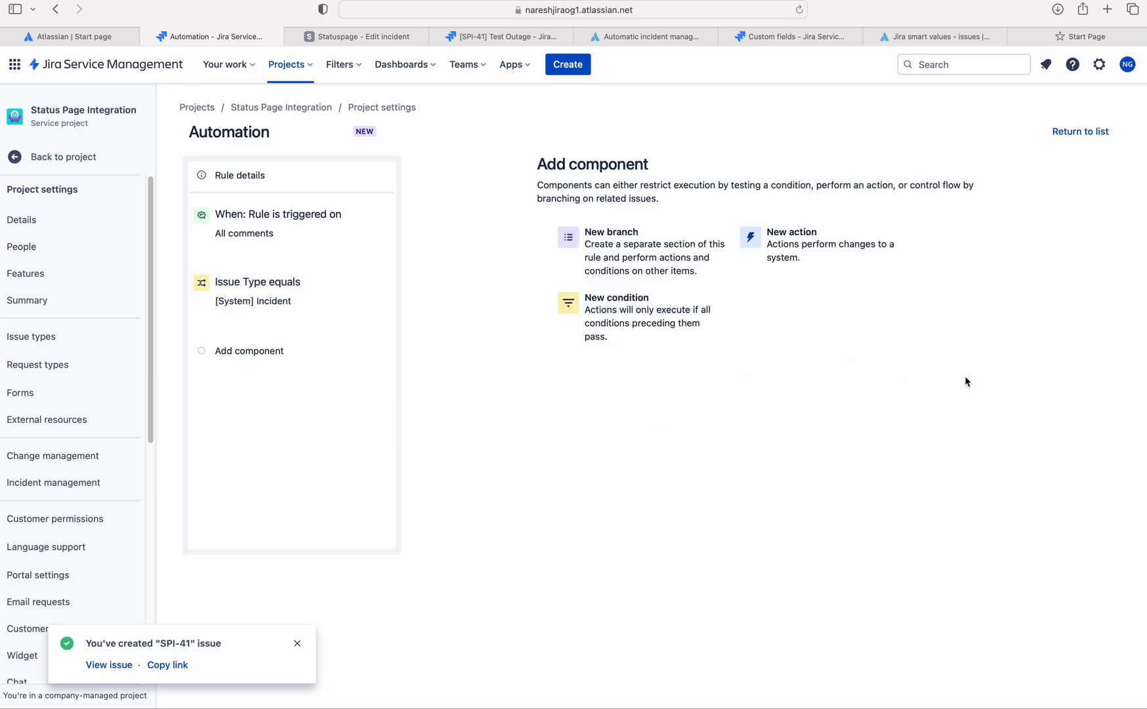
# - Add a second issue fields condition requiring that Incident ID is not empty
pyautogui.click(630, 328)
pyautogui.click(709, 275)
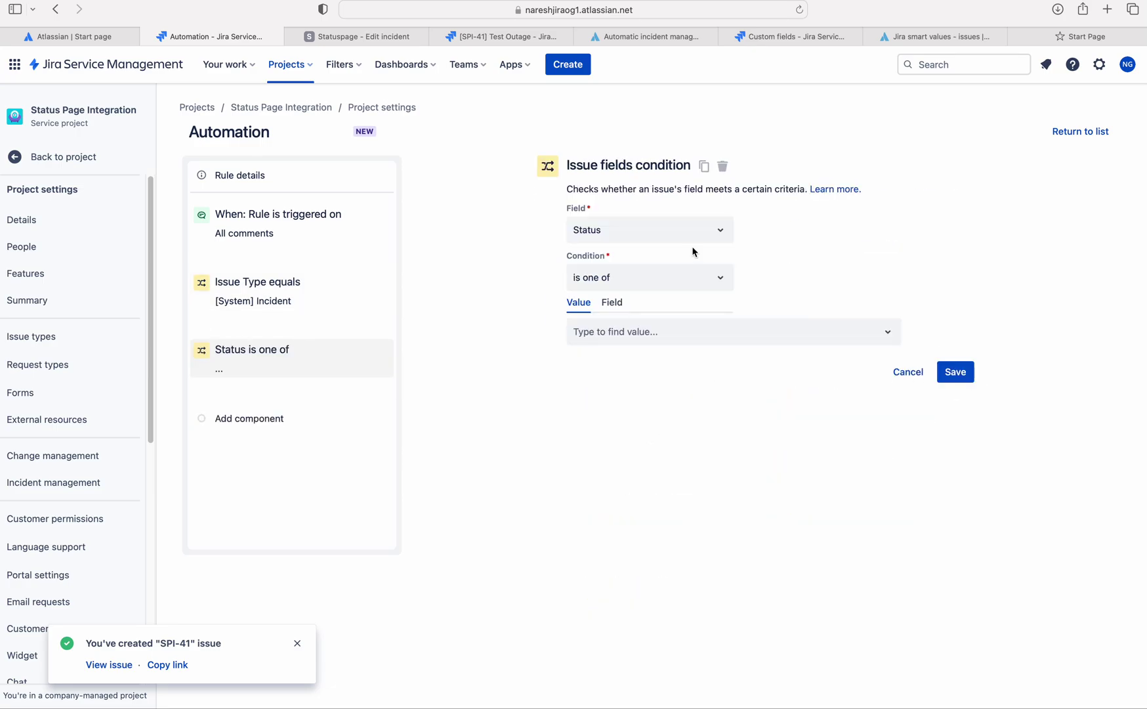
pyautogui.click(632, 234)
pyautogui.write('iss')
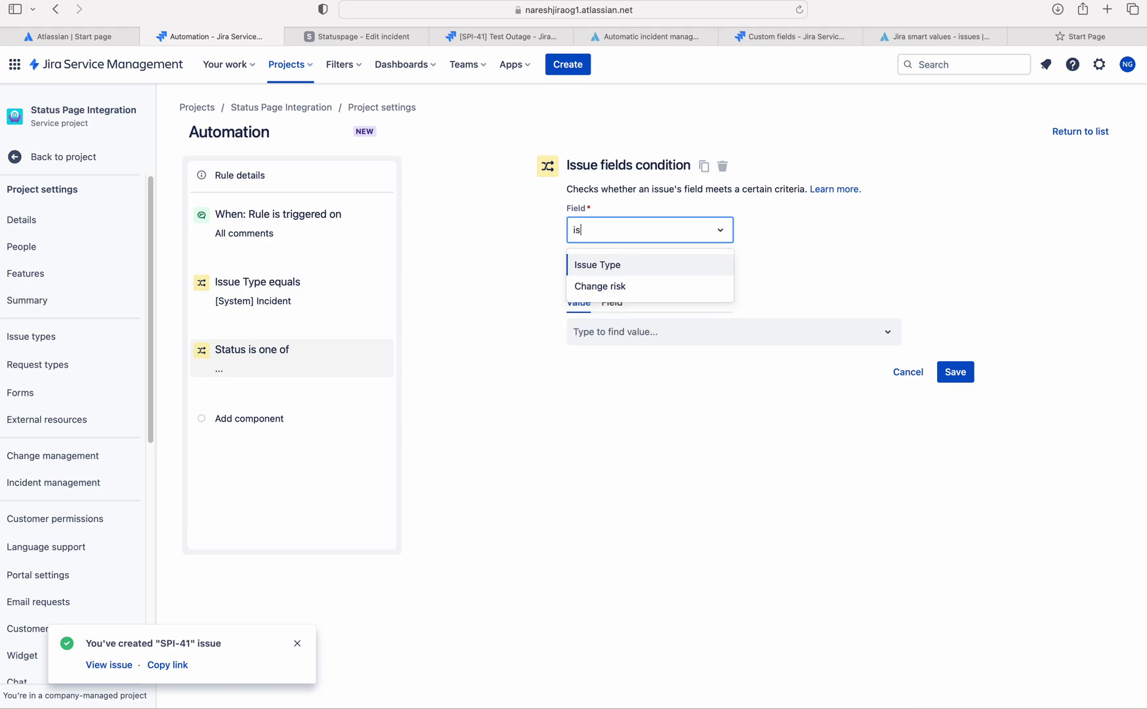
pyautogui.press('BackSpace')
pyautogui.press('BackSpace')
pyautogui.press('BackSpace')
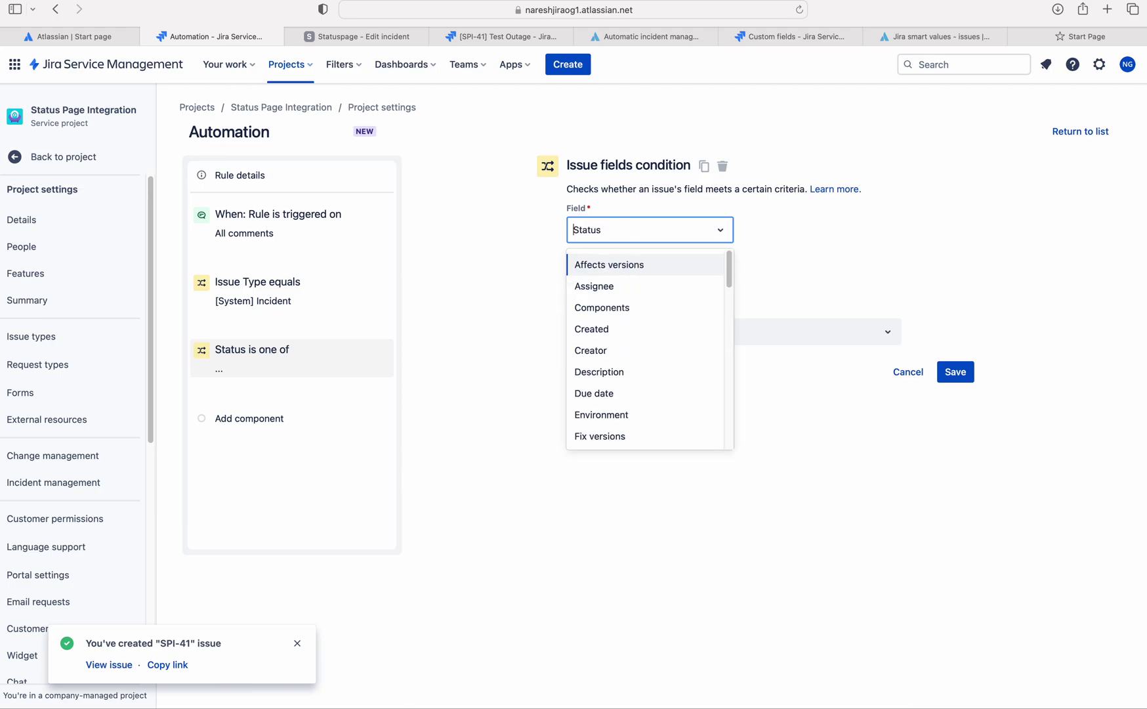
pyautogui.write('inc')
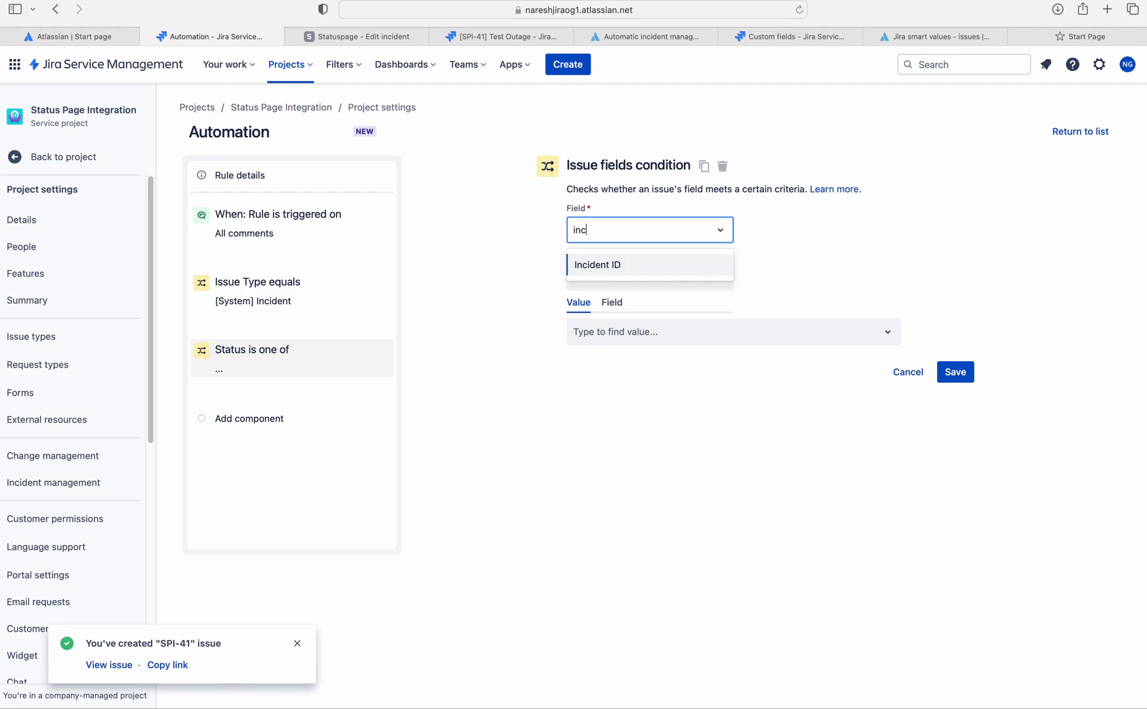
pyautogui.click(623, 264)
pyautogui.click(671, 284)
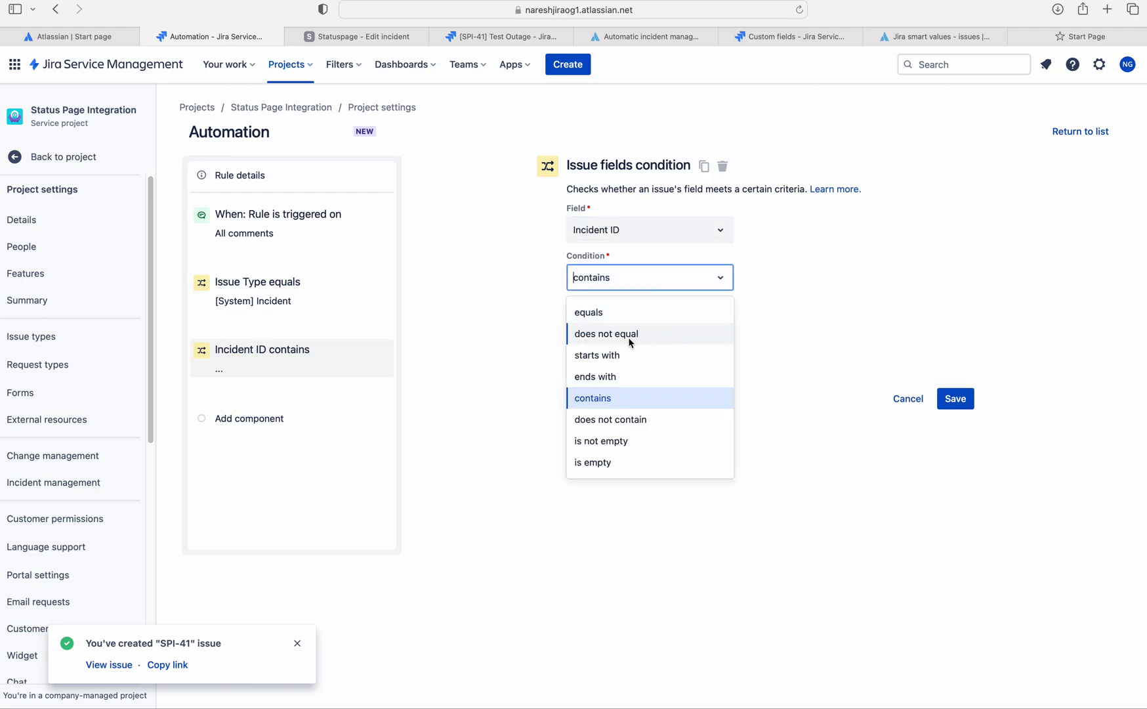
pyautogui.click(630, 445)
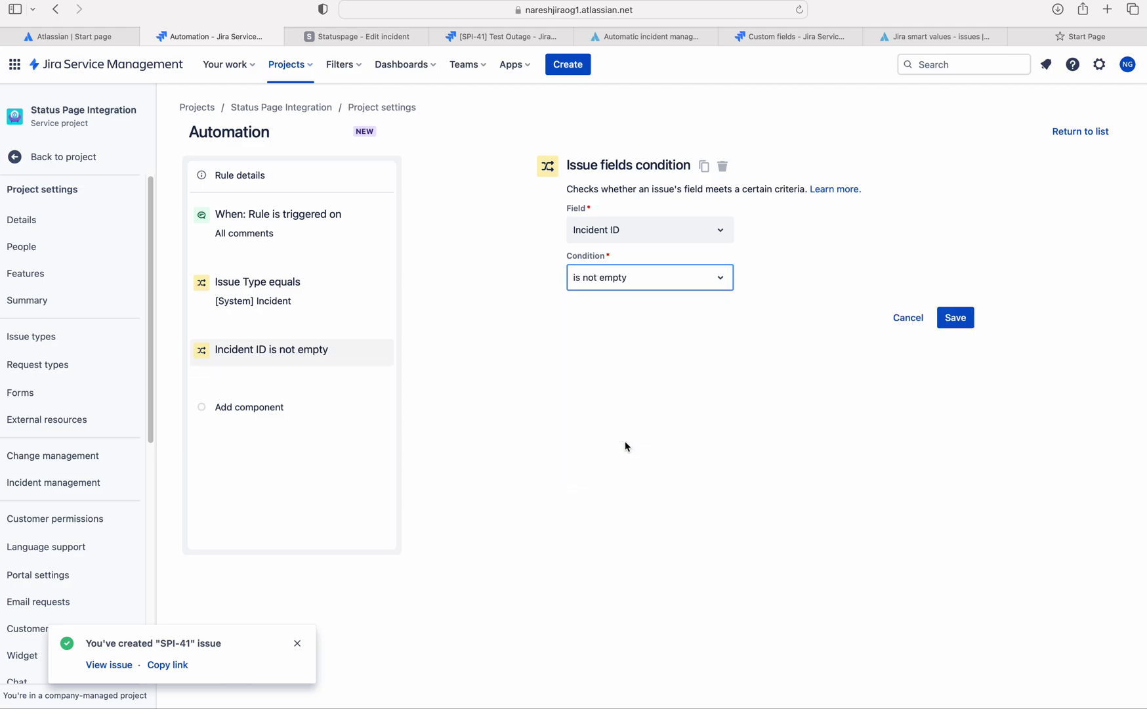
pyautogui.click(955, 318)
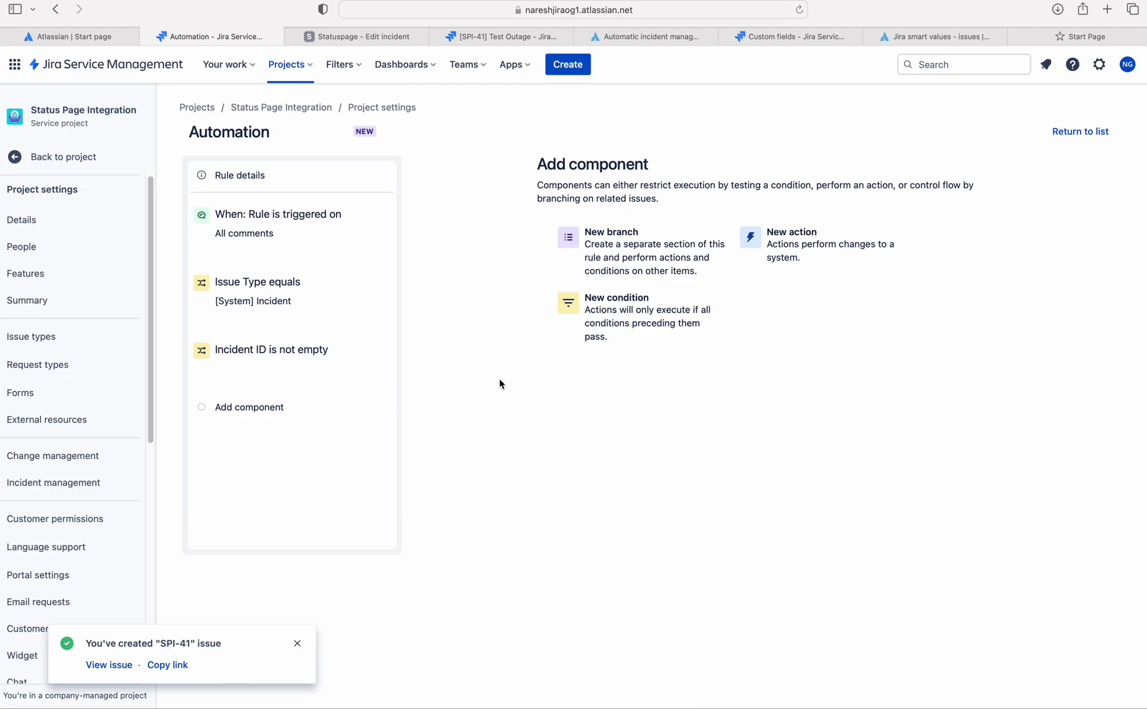
# - Add a Send web request action to the rule after the Incident ID condition
pyautogui.click(816, 269)
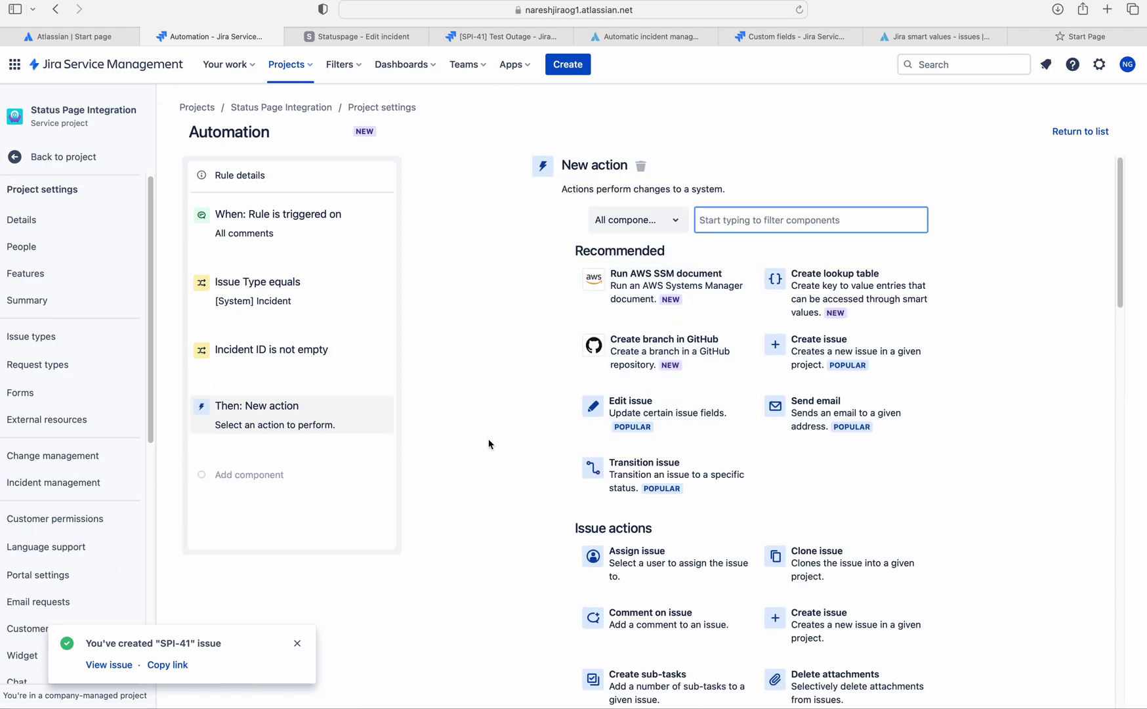
pyautogui.scroll(-2, 850, 335)
pyautogui.write('we')
pyautogui.click(671, 277)
pyautogui.click(613, 231)
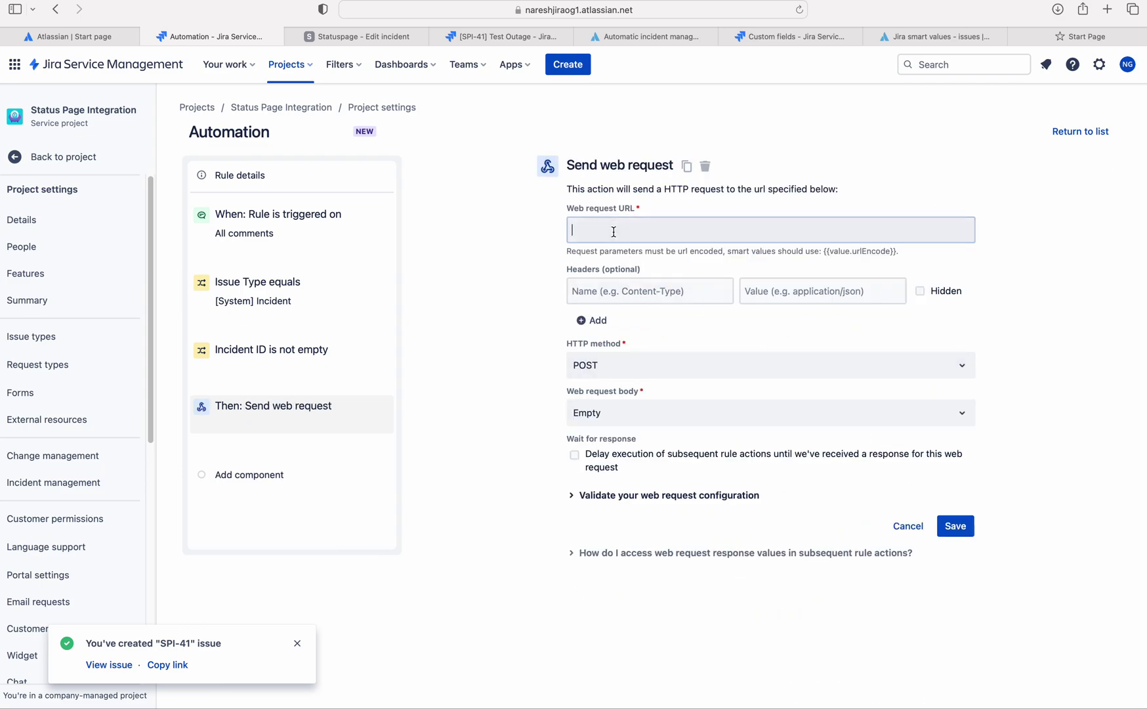
pyautogui.click(353, 39)
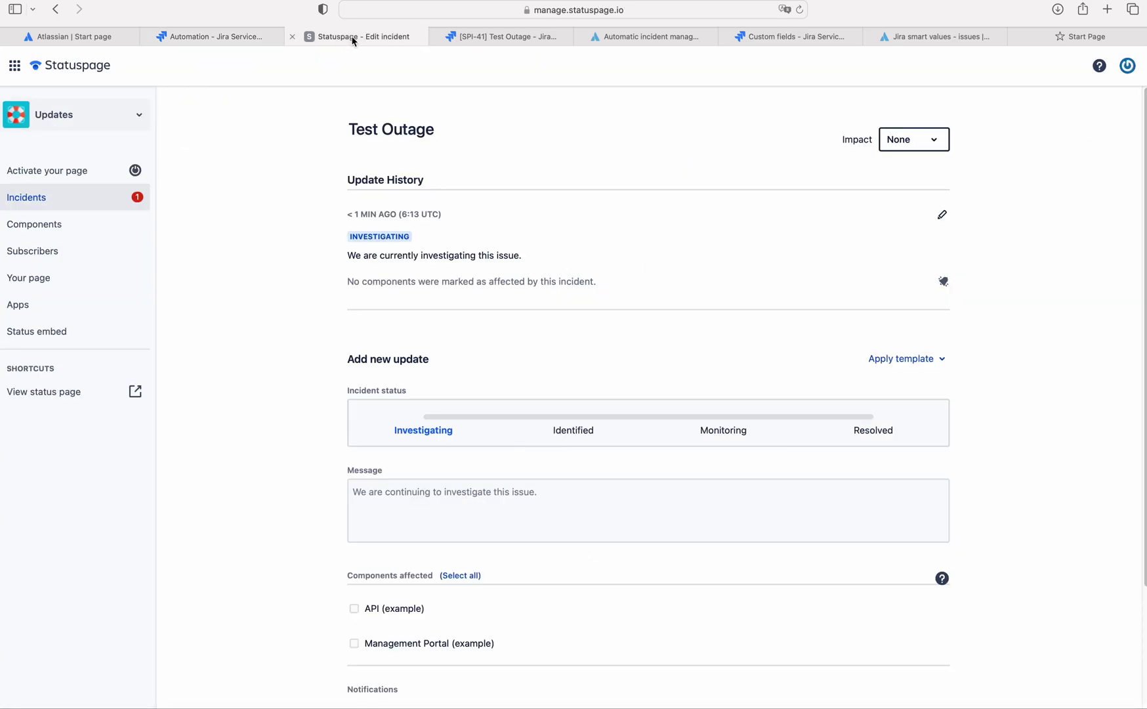
pyautogui.click(226, 37)
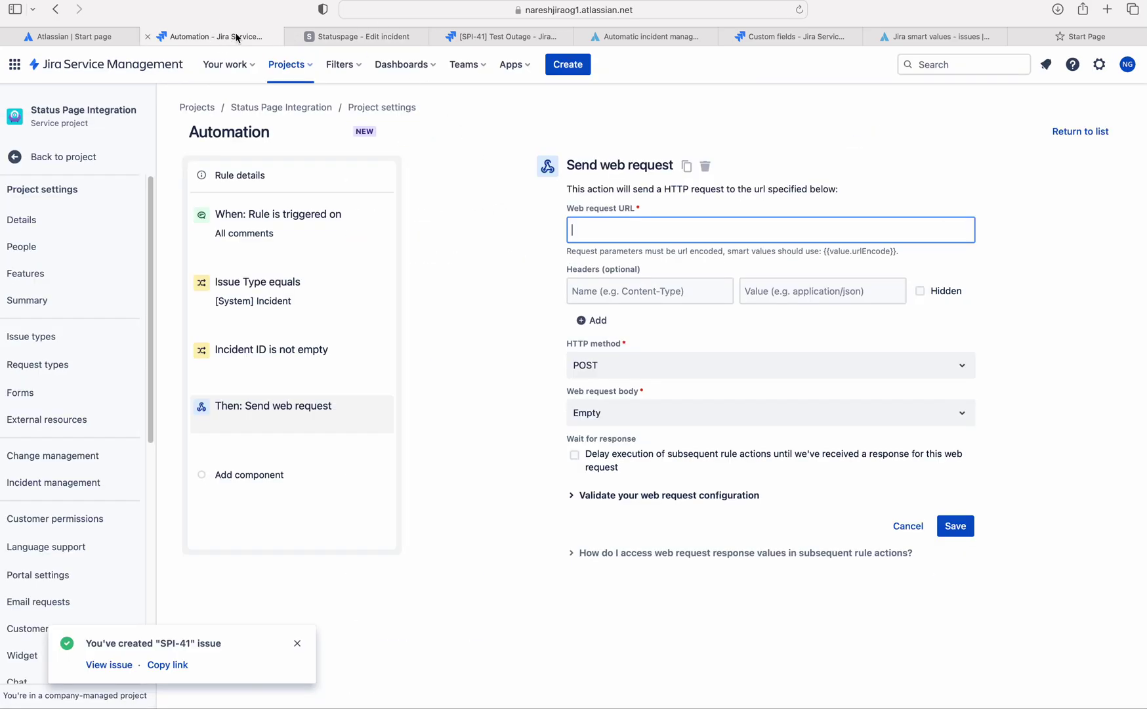
pyautogui.click(660, 38)
pyautogui.moveTo(663, 41); pyautogui.dragTo(309, 36)
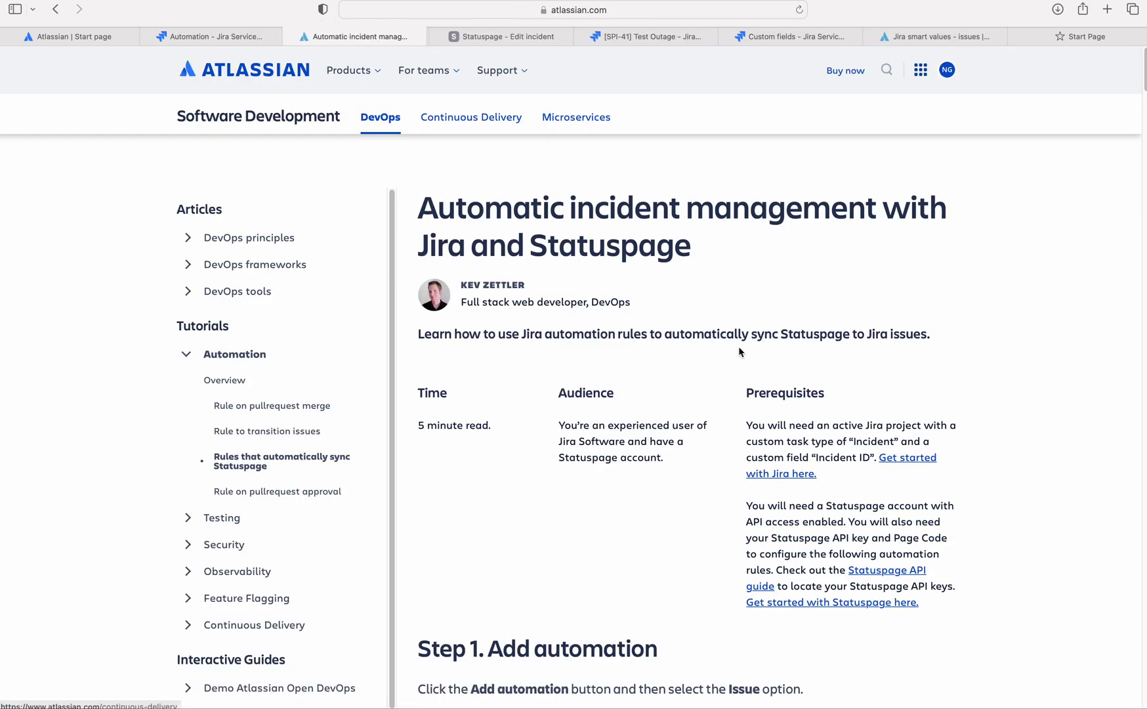
pyautogui.scroll(-15, 723, 426)
pyautogui.scroll(-20, 722, 426)
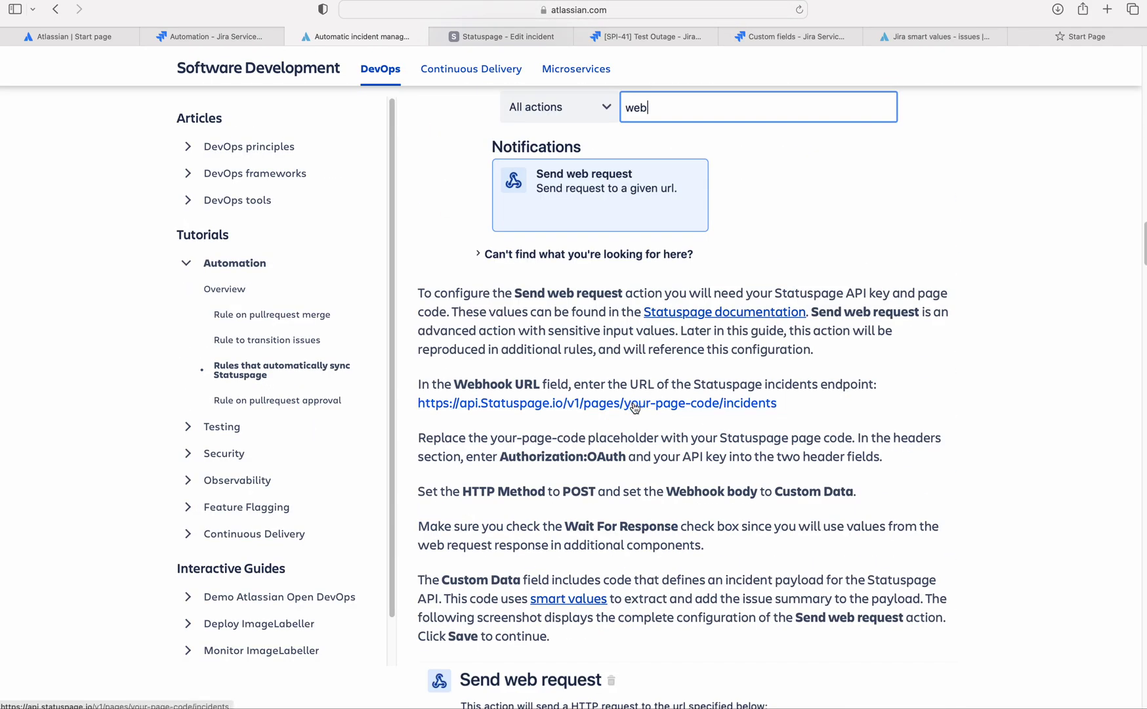
pyautogui.rightClick(635, 408)
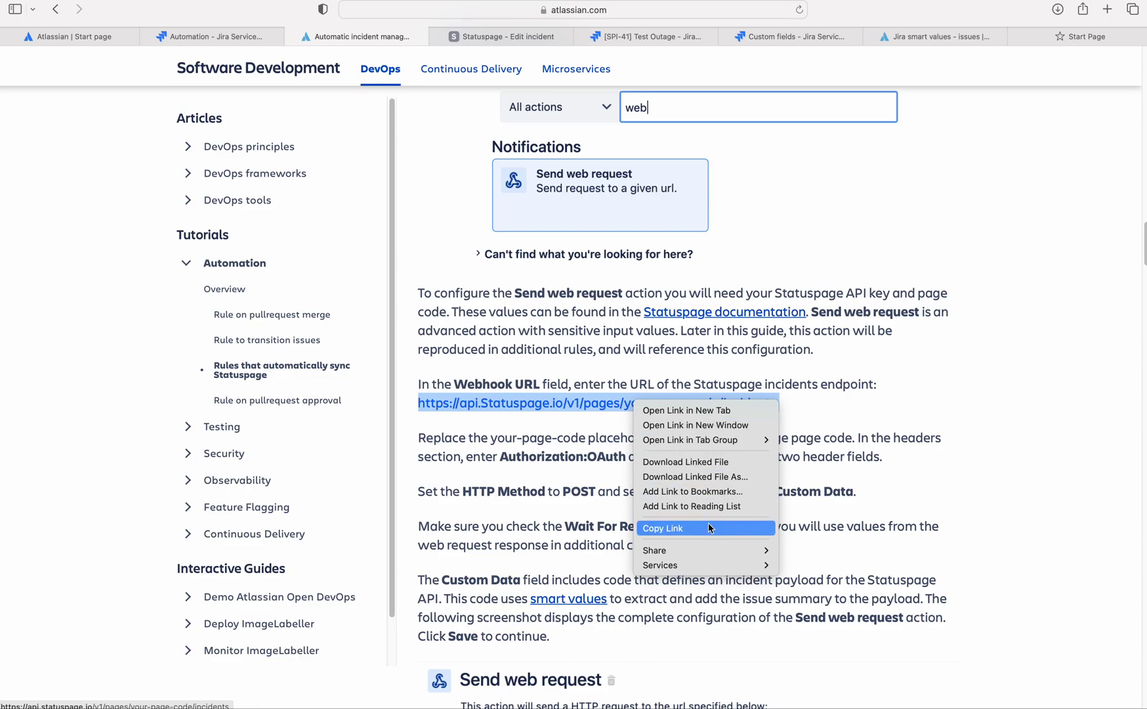
pyautogui.click(687, 527)
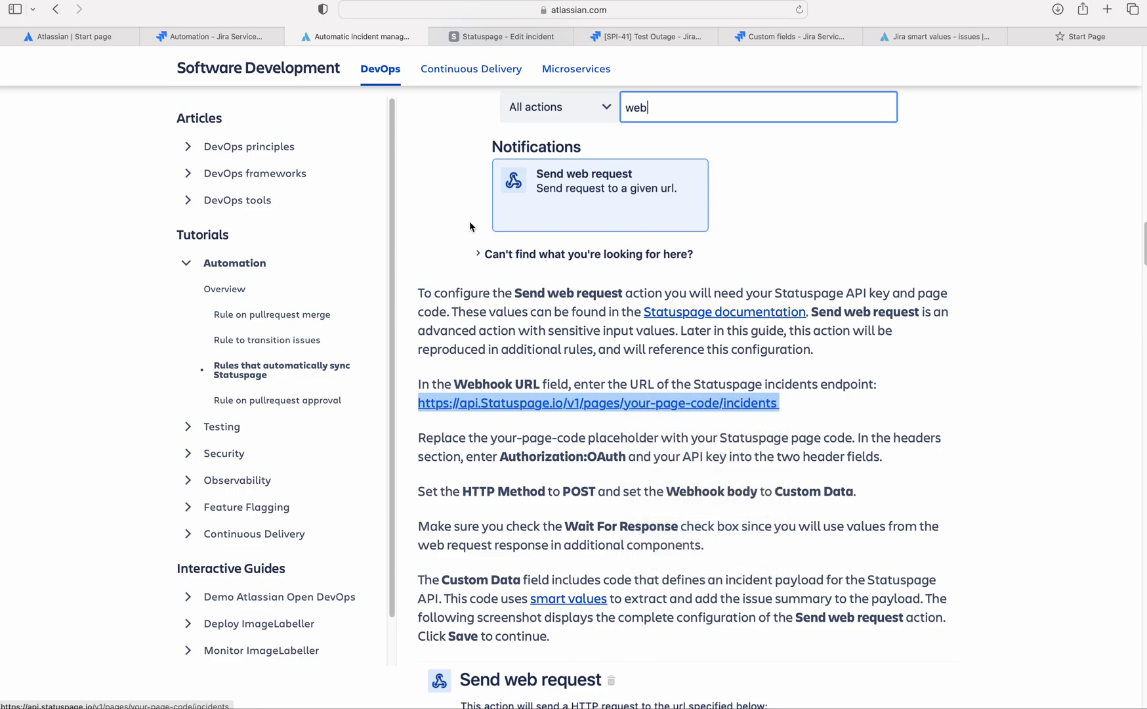
pyautogui.click(196, 38)
pyautogui.rightClick(612, 231)
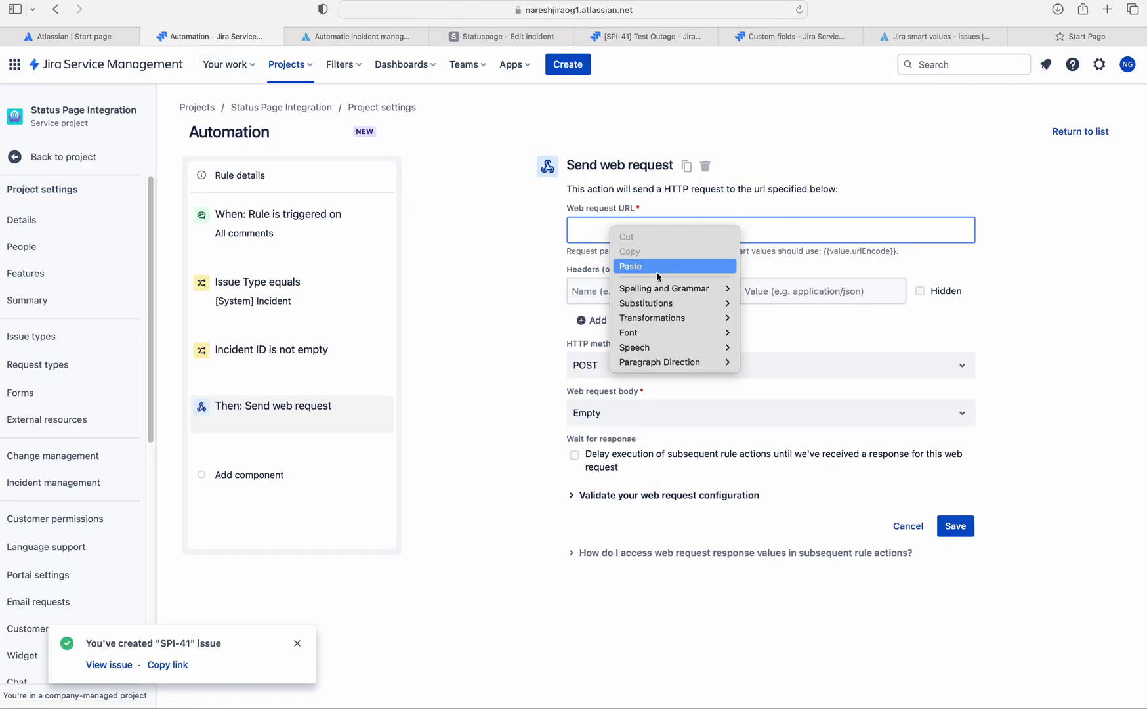
pyautogui.click(656, 266)
# - Copy Authorization:OAuth from the tutorial into the web request's first header name
pyautogui.click(357, 36)
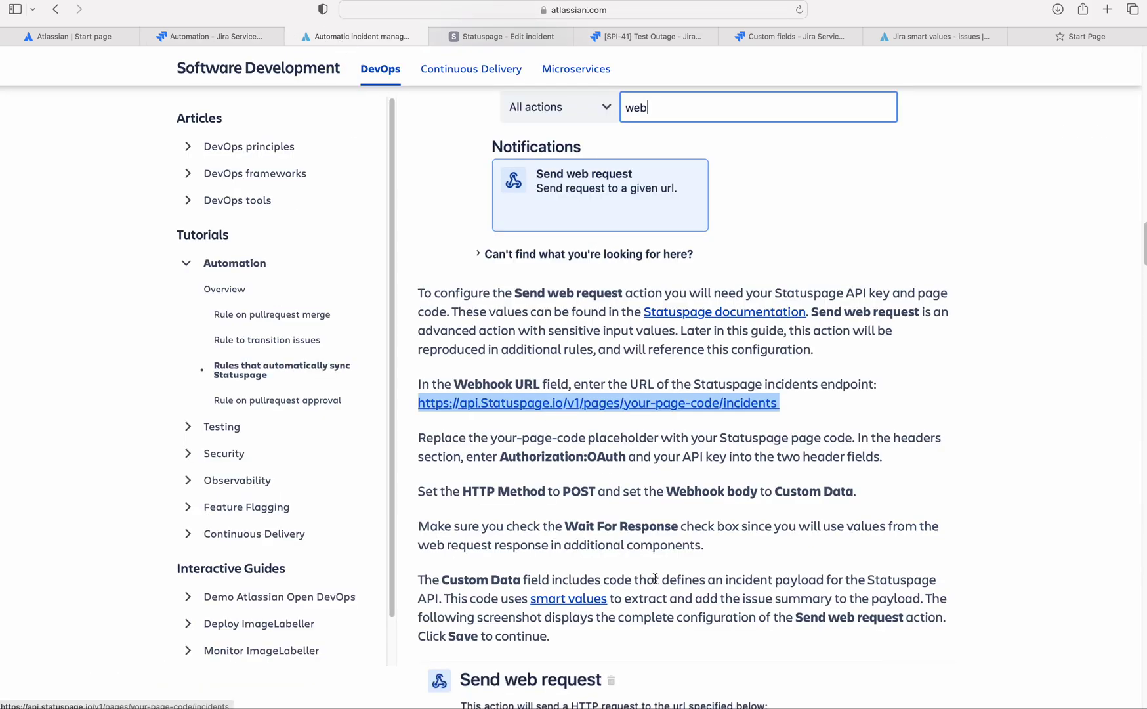
pyautogui.moveTo(500, 460); pyautogui.dragTo(627, 458)
pyautogui.rightClick(557, 461)
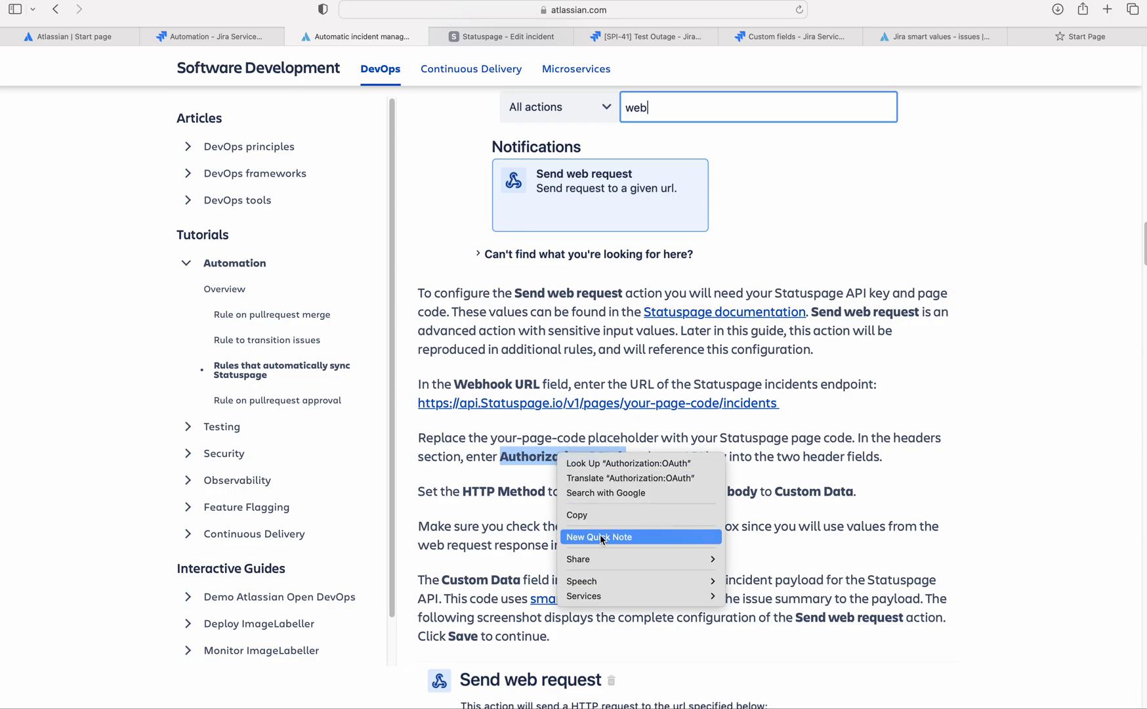
pyautogui.click(578, 514)
pyautogui.click(210, 36)
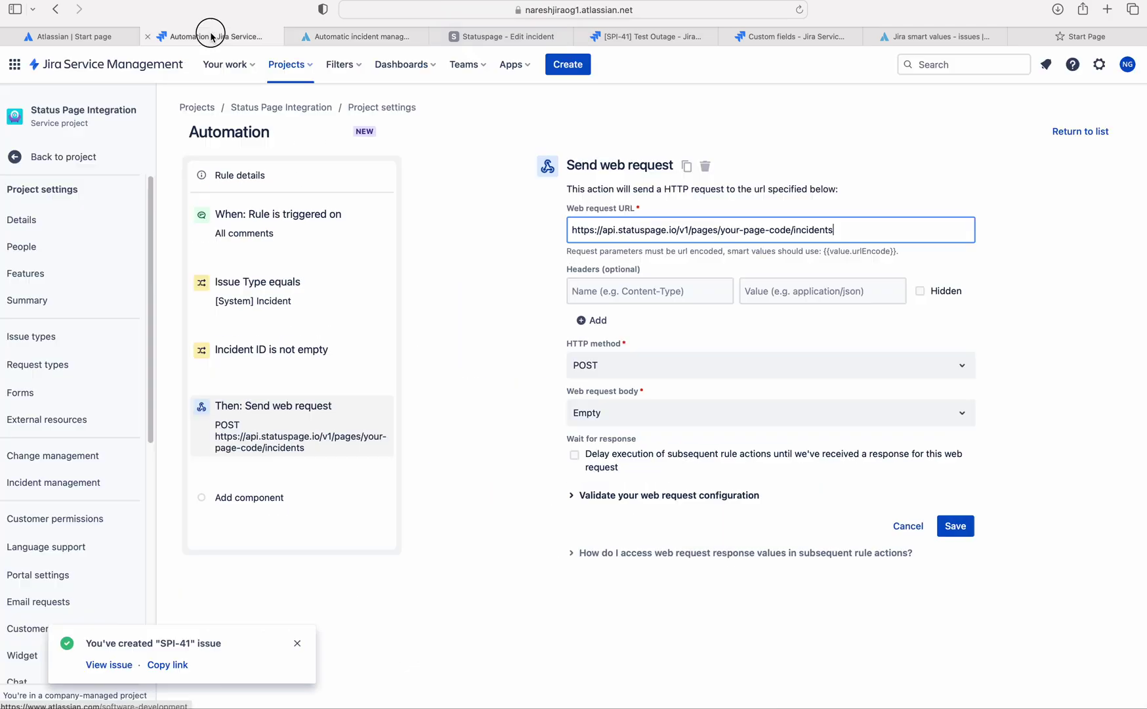
pyautogui.rightClick(607, 294)
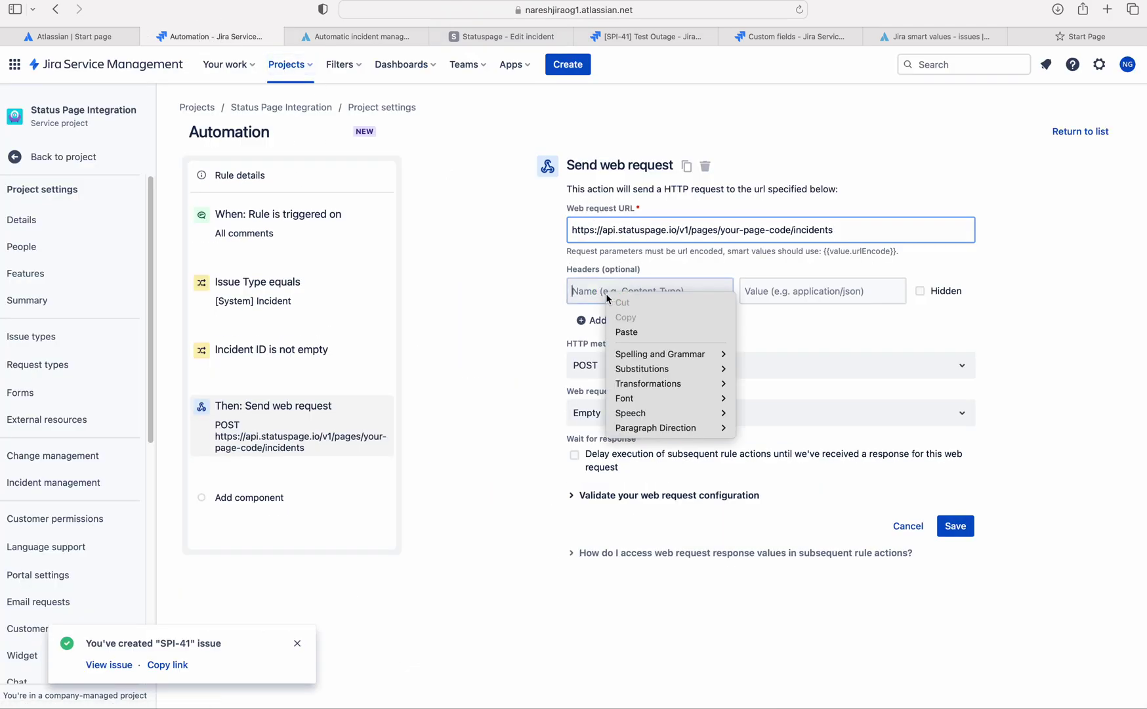
pyautogui.click(638, 332)
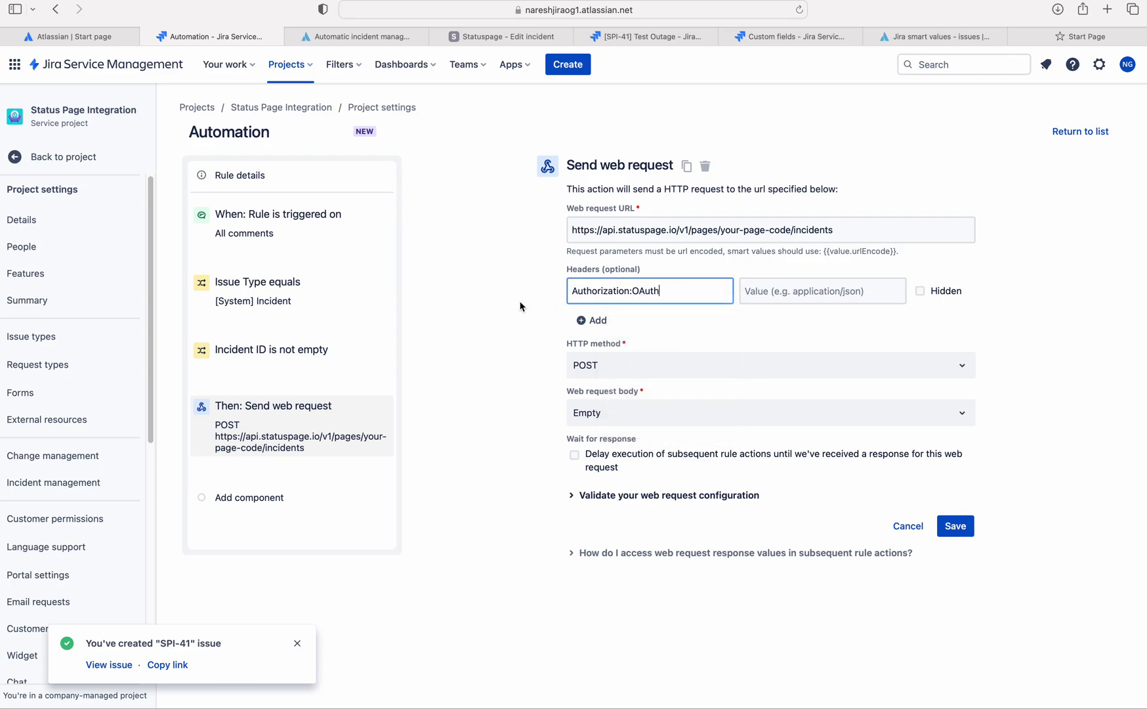
# - Set the web request's HTTP method to PATCH and its body to Custom data
pyautogui.click(663, 368)
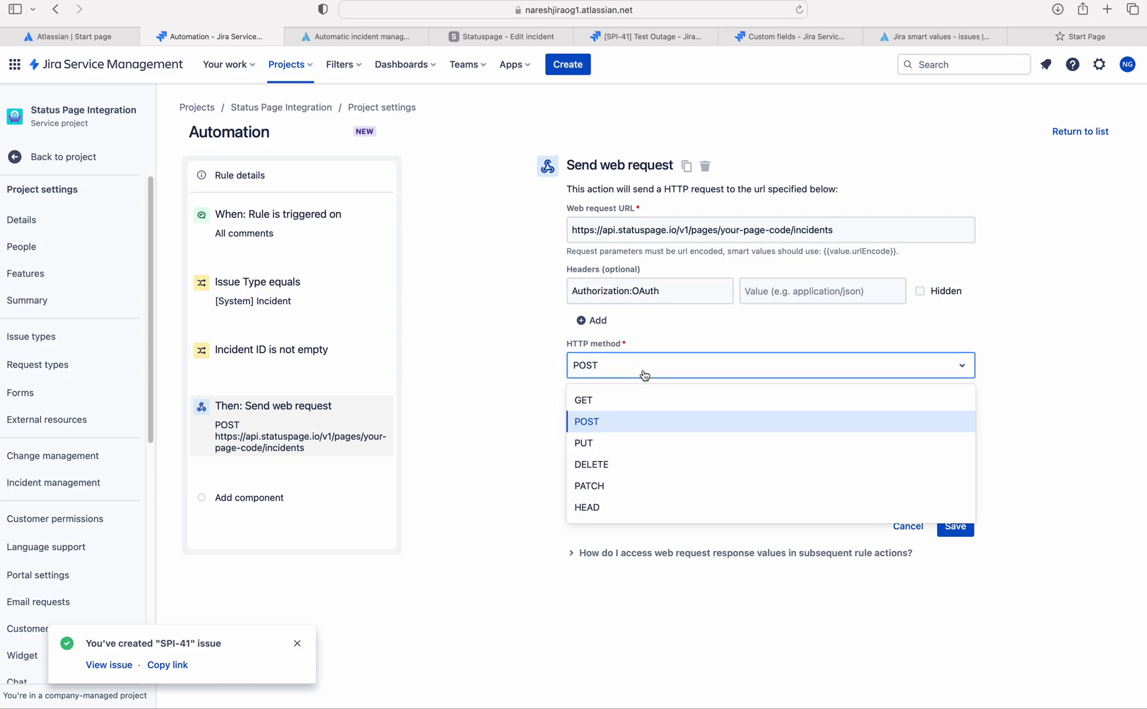
pyautogui.click(603, 489)
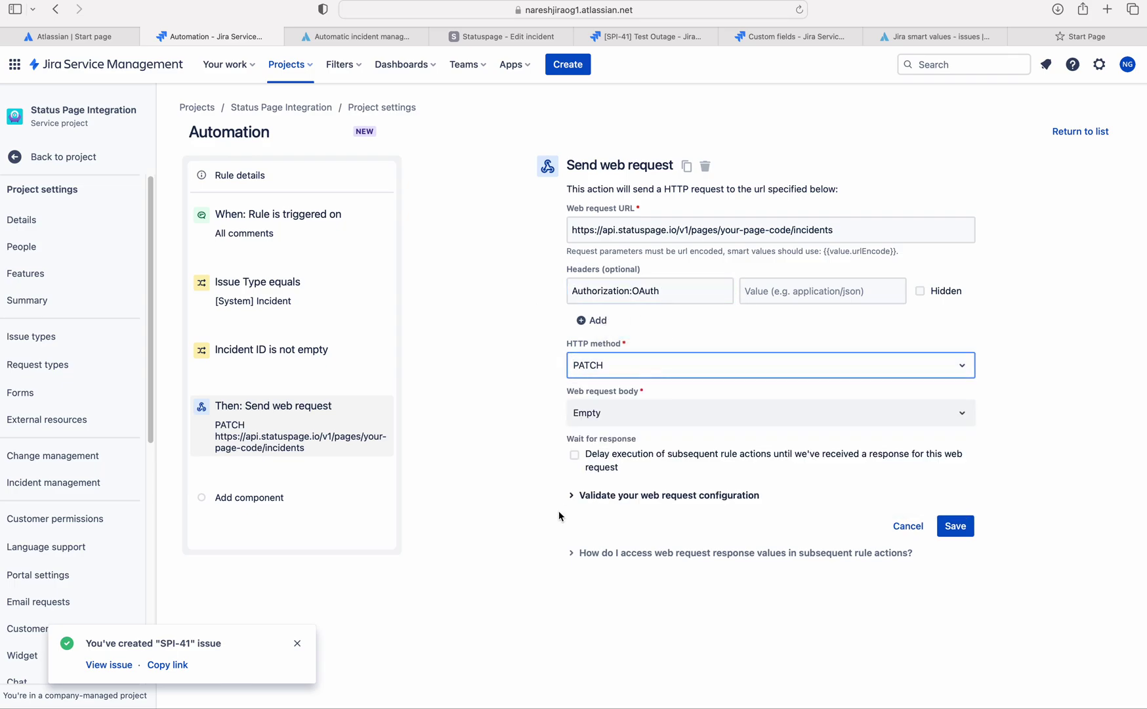
pyautogui.click(620, 416)
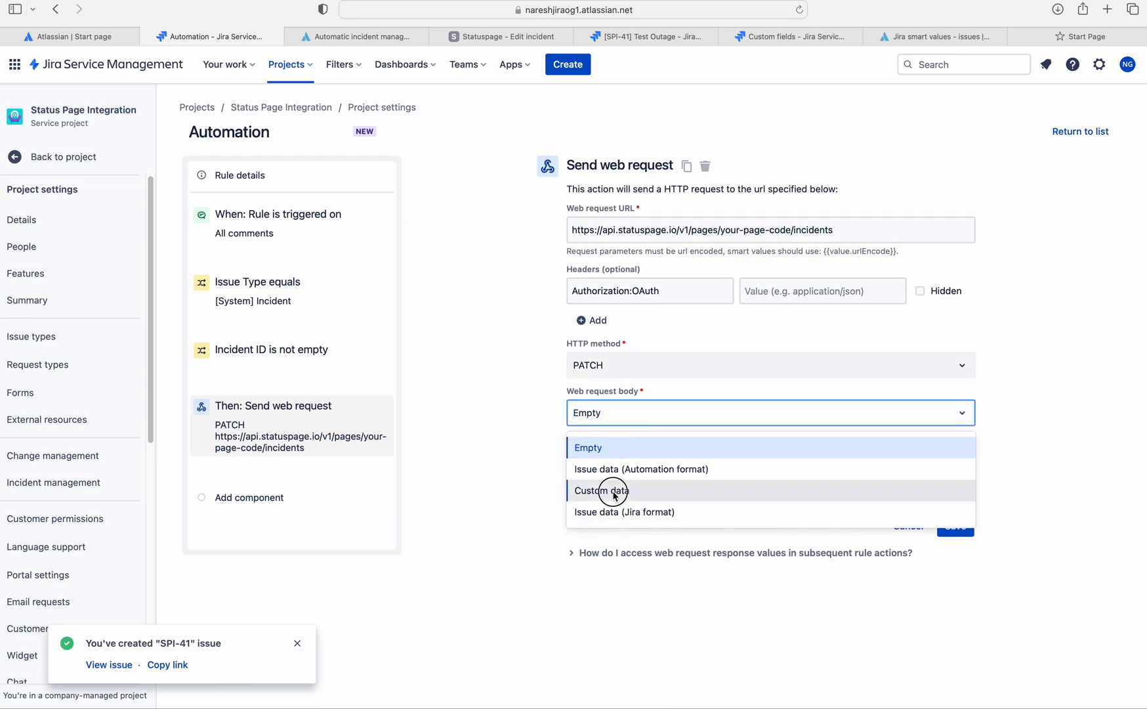
pyautogui.click(589, 490)
pyautogui.scroll(-1, 607, 479)
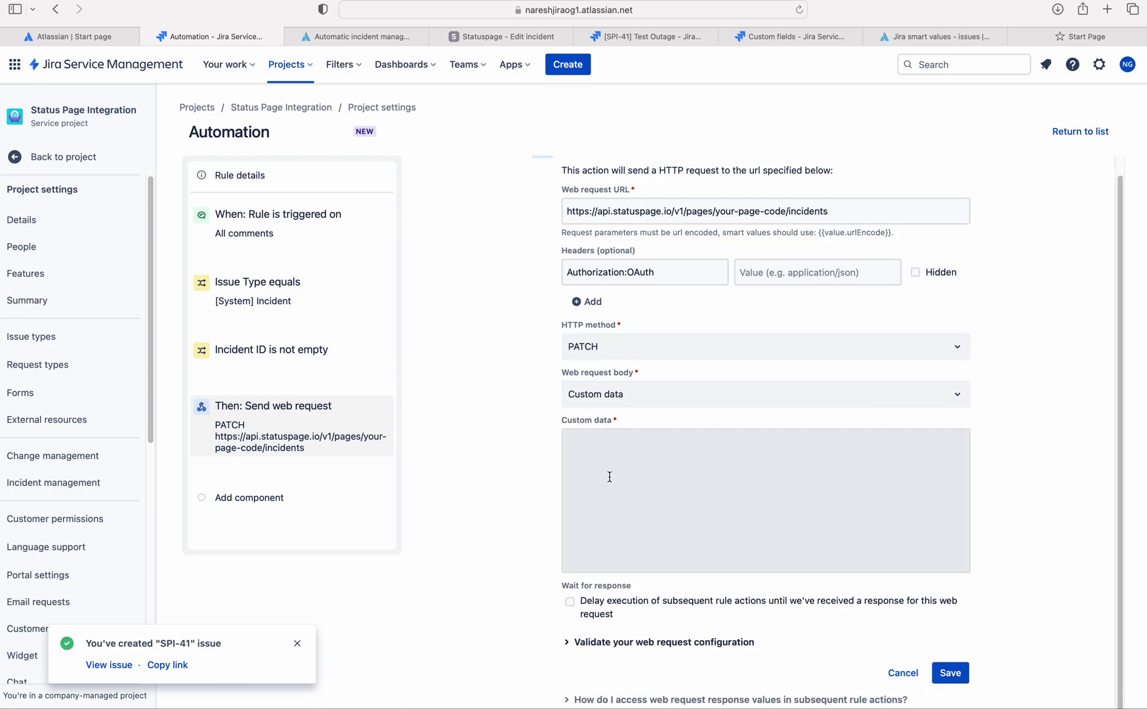
pyautogui.click(592, 447)
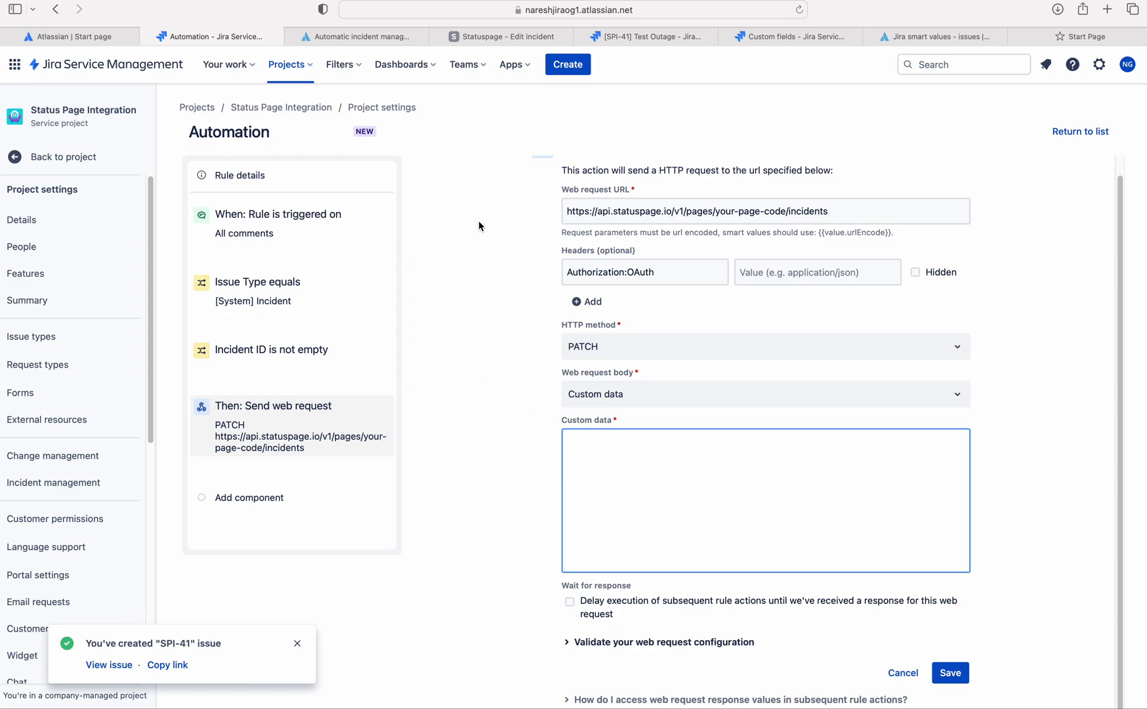
# - Copy the page ID from Statuspage's API info and replace the your-page-code placeholder in the Jira web request URL with it
pyautogui.click(341, 37)
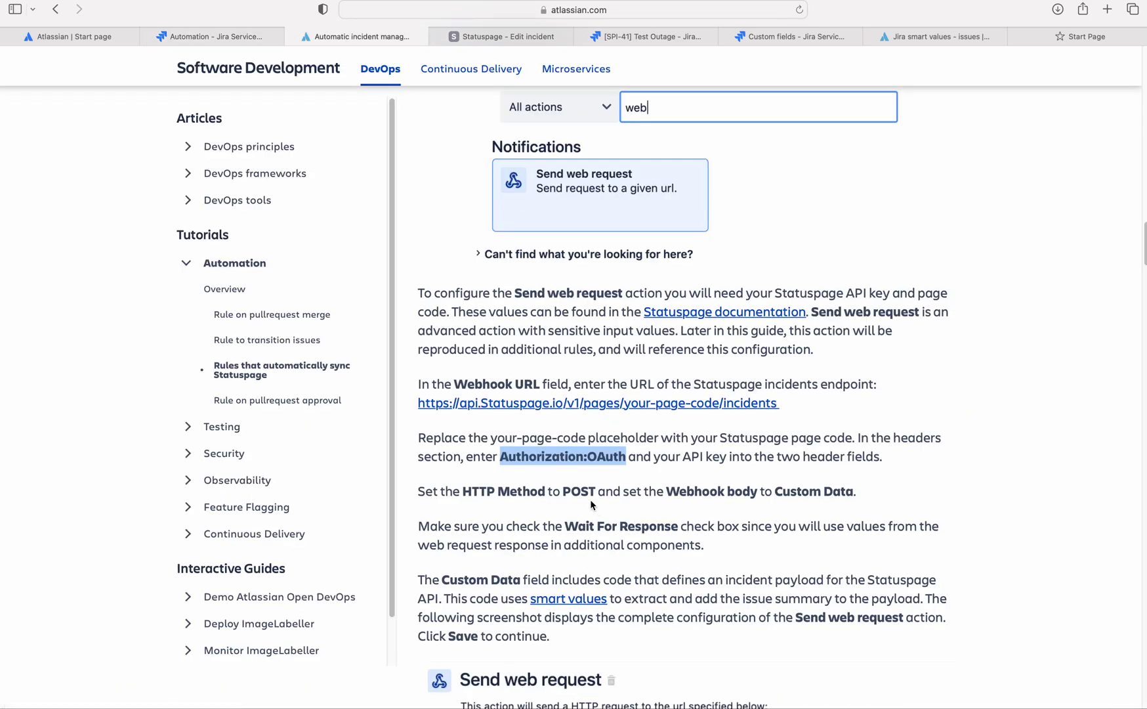
pyautogui.click(213, 36)
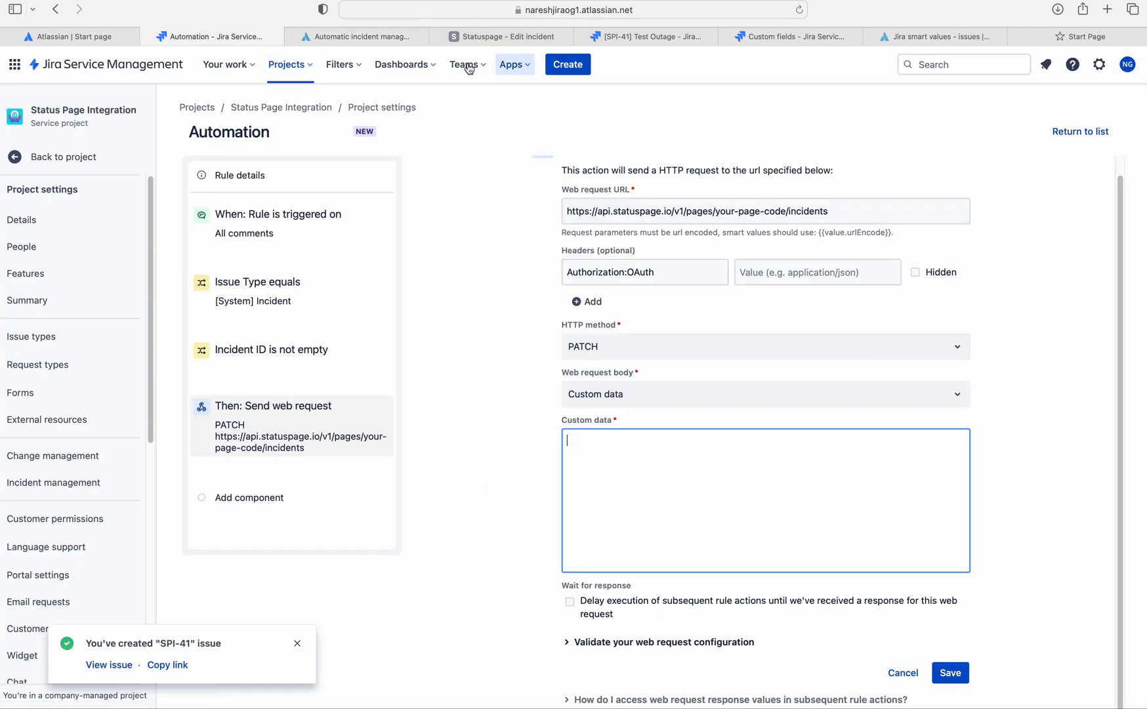
pyautogui.click(479, 39)
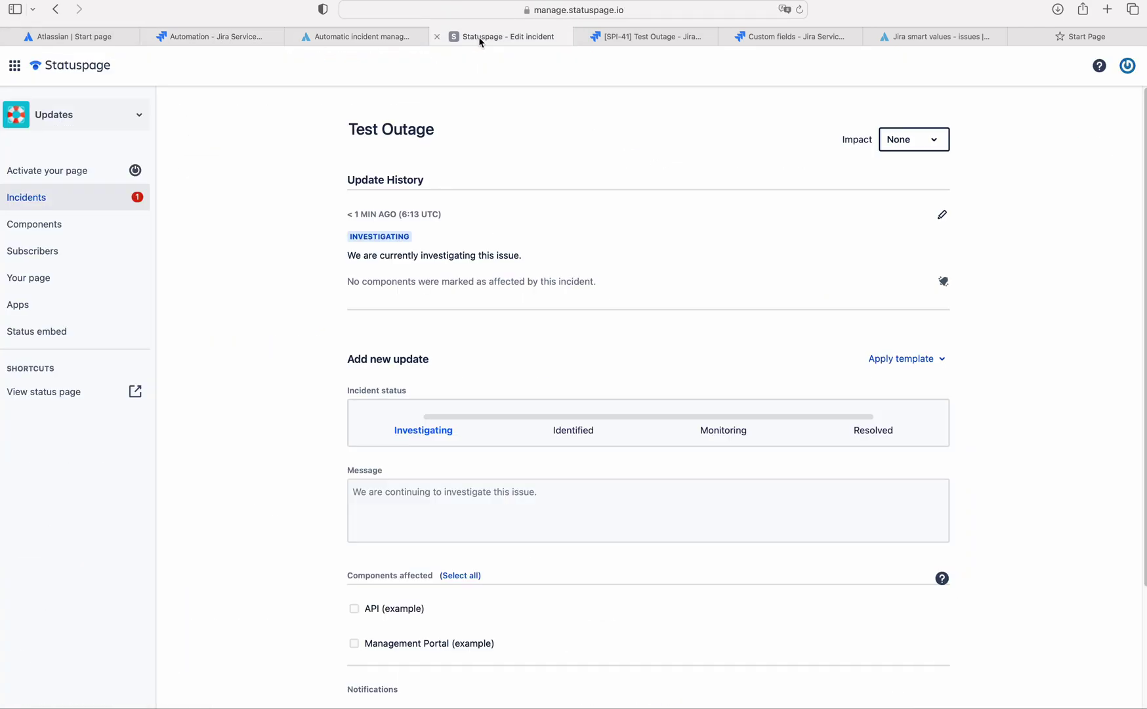
pyautogui.click(1127, 66)
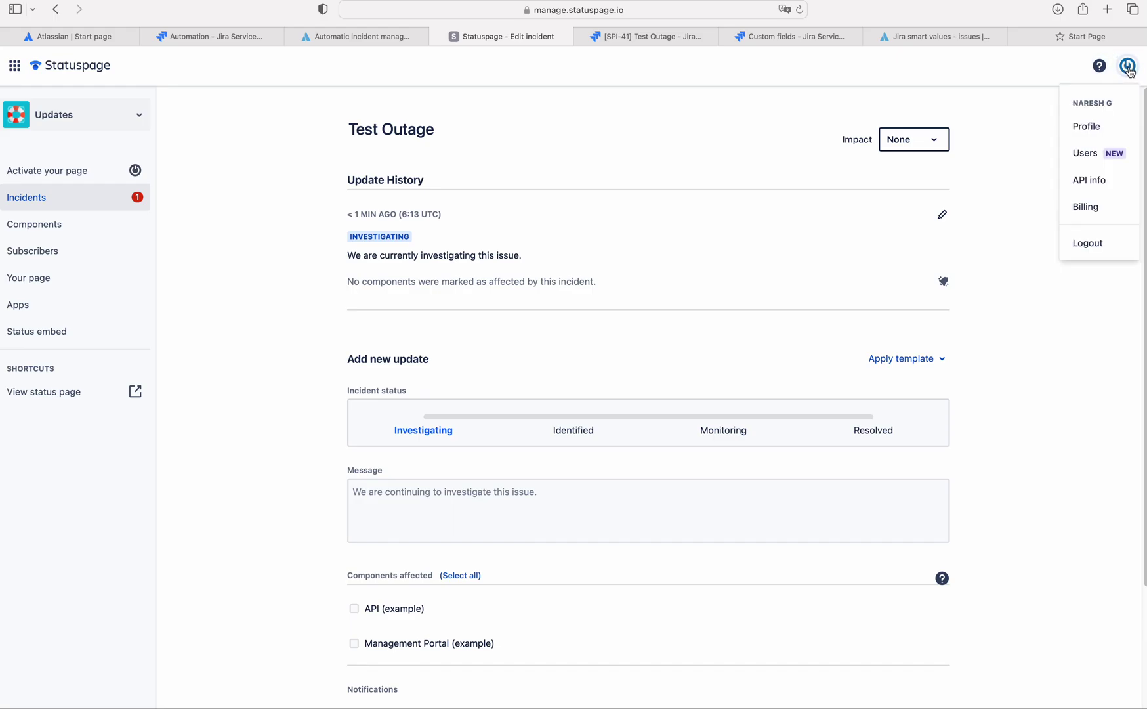
pyautogui.click(1087, 182)
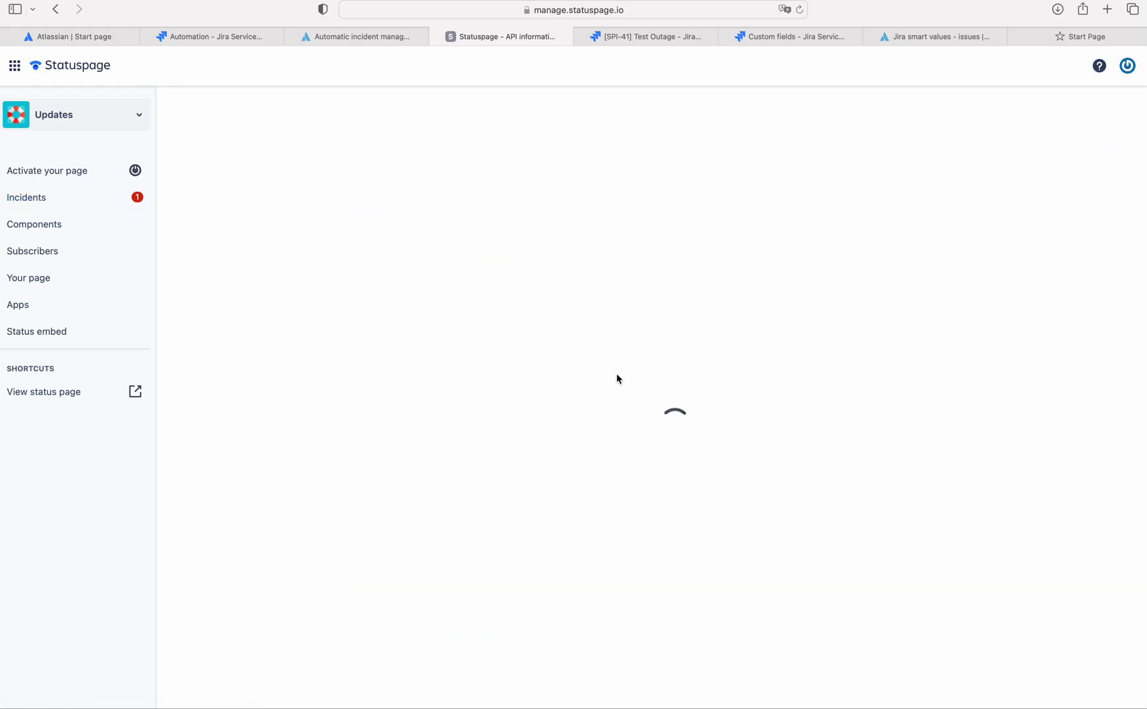
pyautogui.doubleClick(367, 539)
pyautogui.rightClick(378, 539)
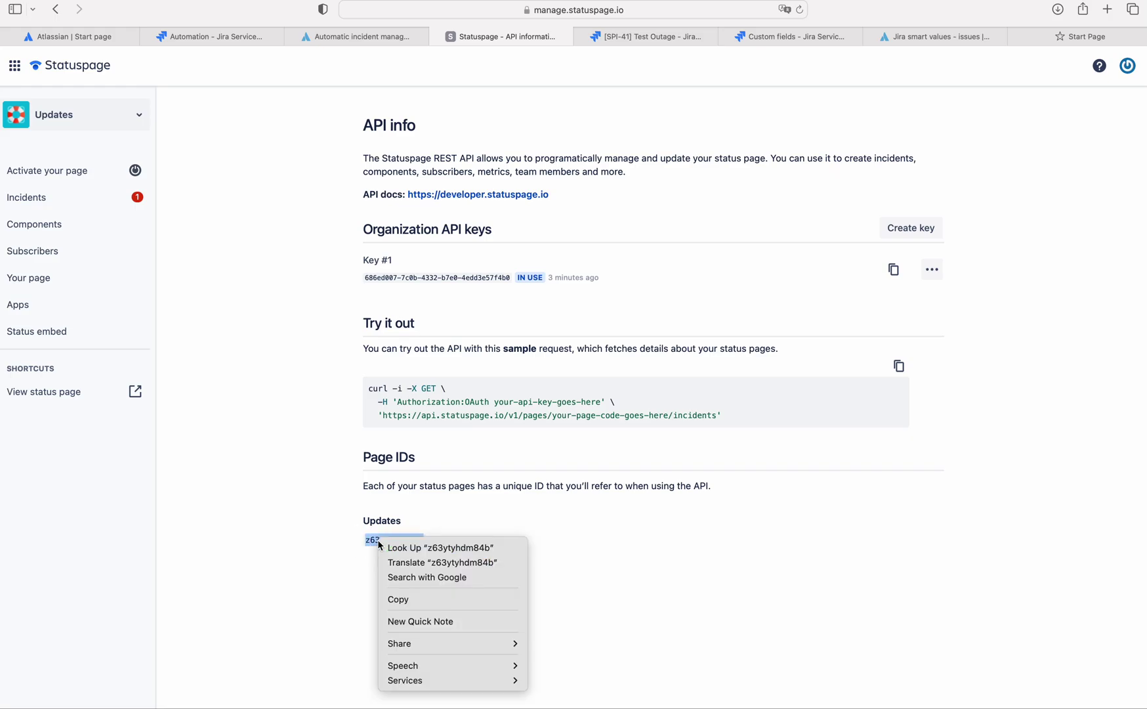
pyautogui.click(393, 598)
pyautogui.click(213, 36)
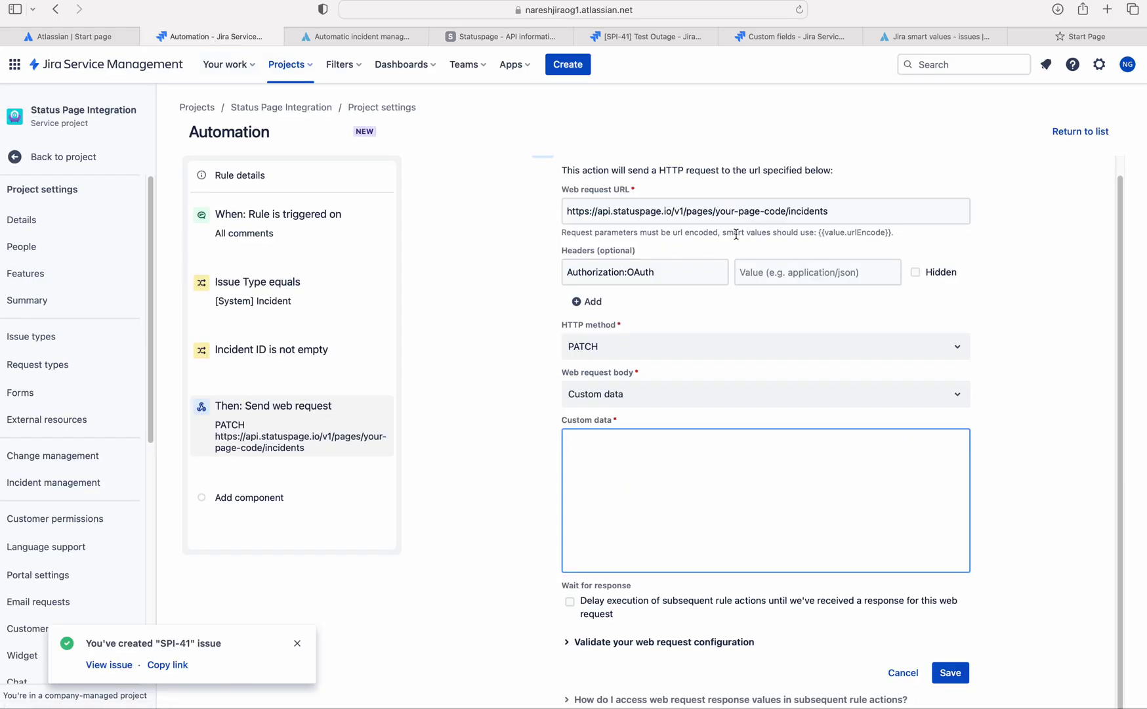
pyautogui.moveTo(785, 212); pyautogui.dragTo(716, 212)
pyautogui.press('super+v')
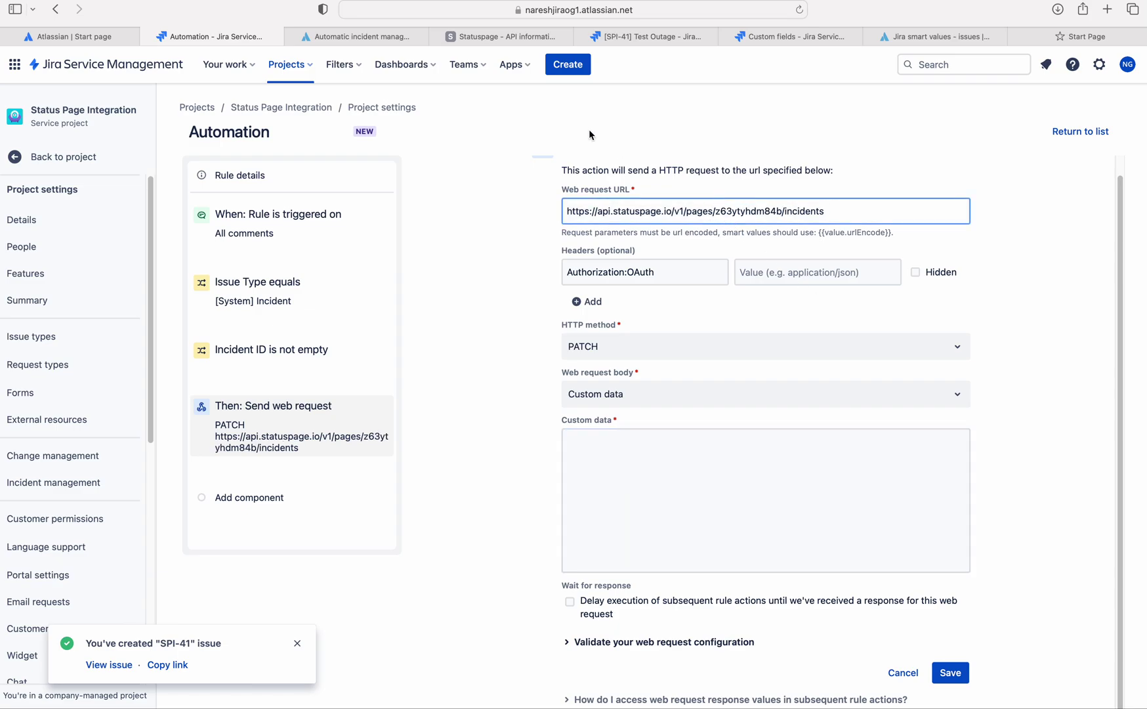
# - Consult the Atlassian tutorial's PATCH rule example and append /{{issue.incident_id}} to the Jira web request URL
pyautogui.click(340, 38)
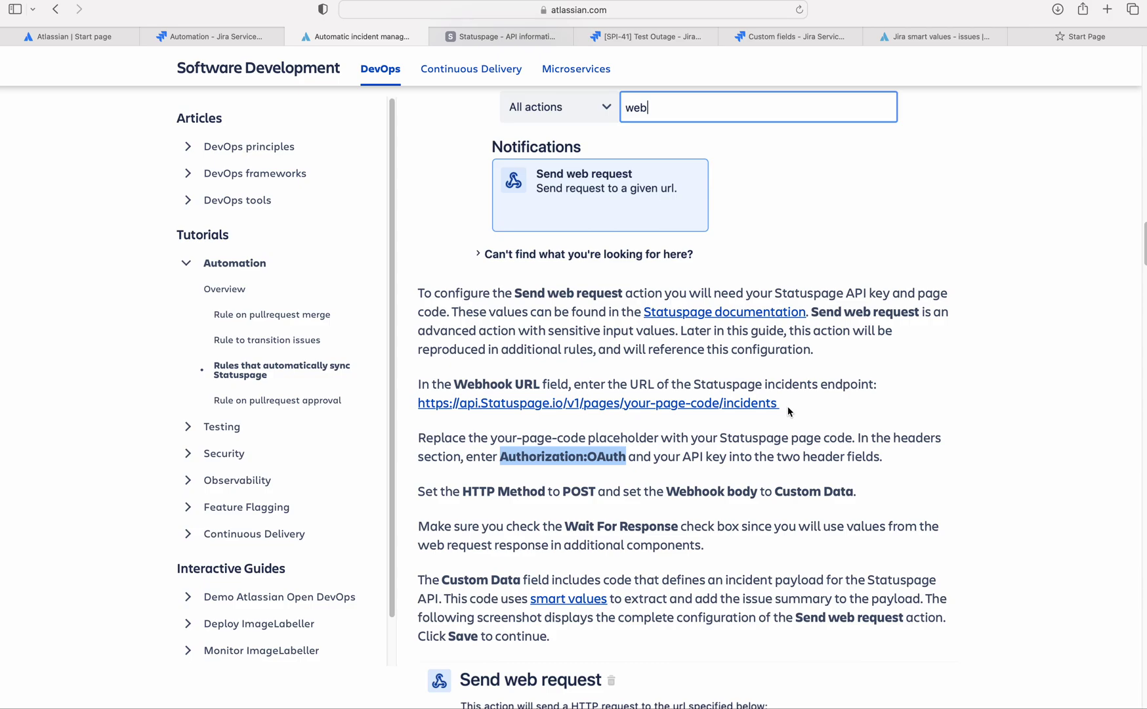
pyautogui.scroll(-3, 765, 473)
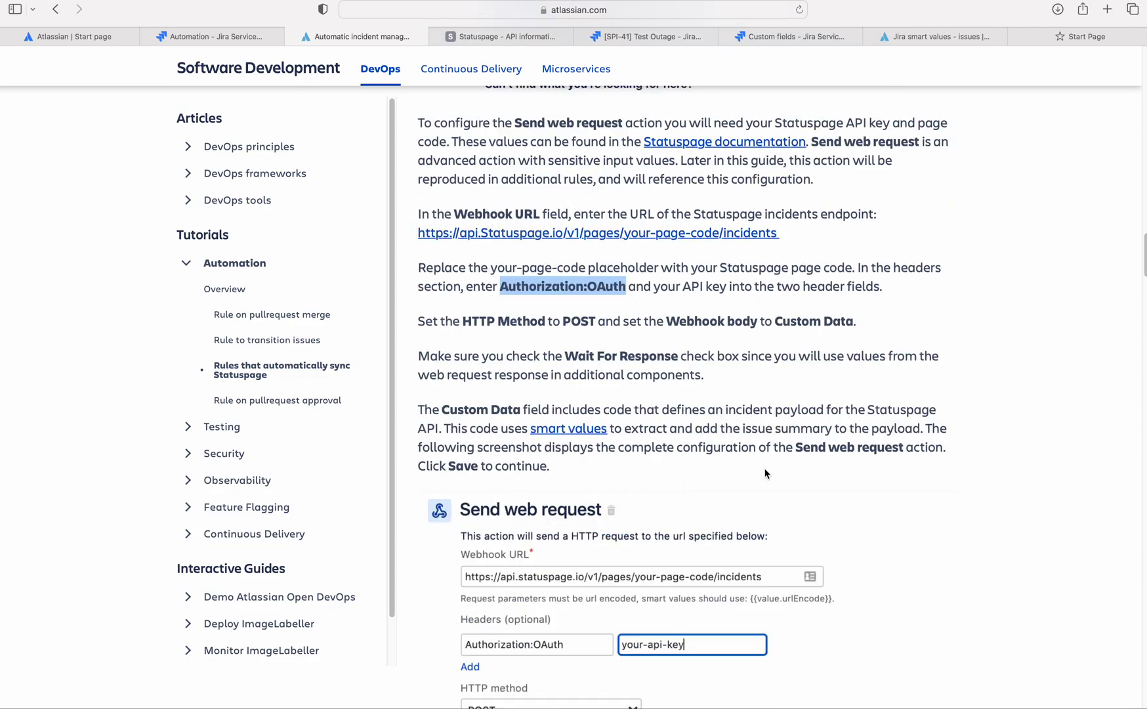
pyautogui.scroll(-12, 756, 456)
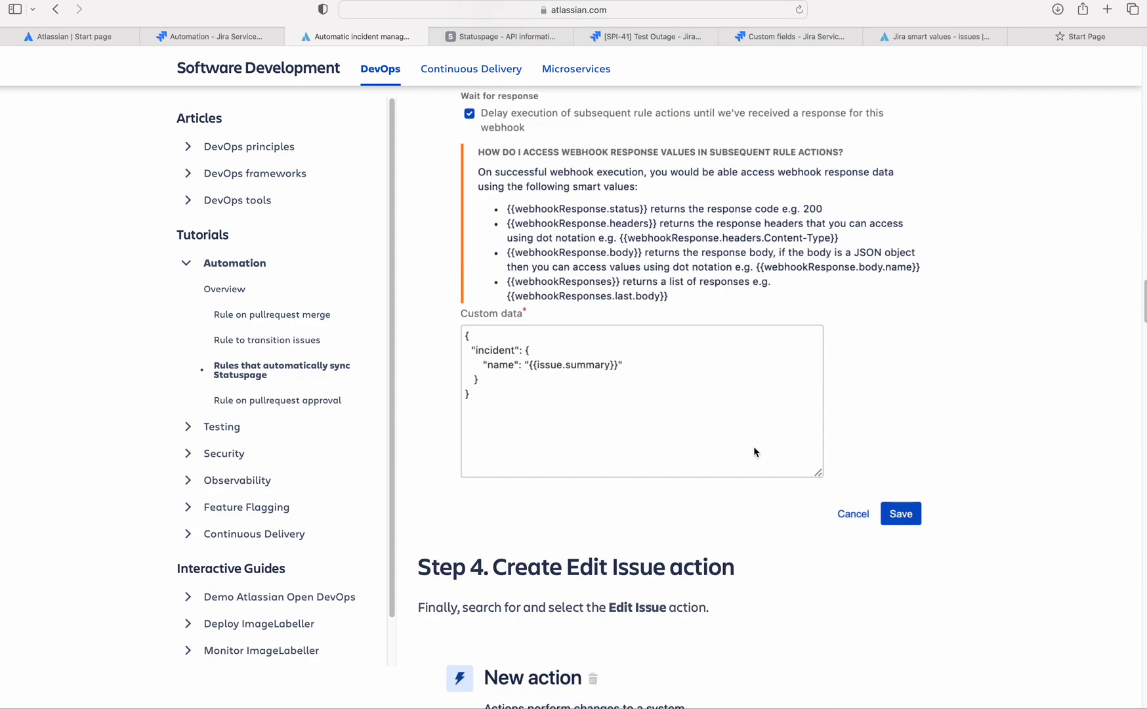
pyautogui.scroll(-9, 753, 449)
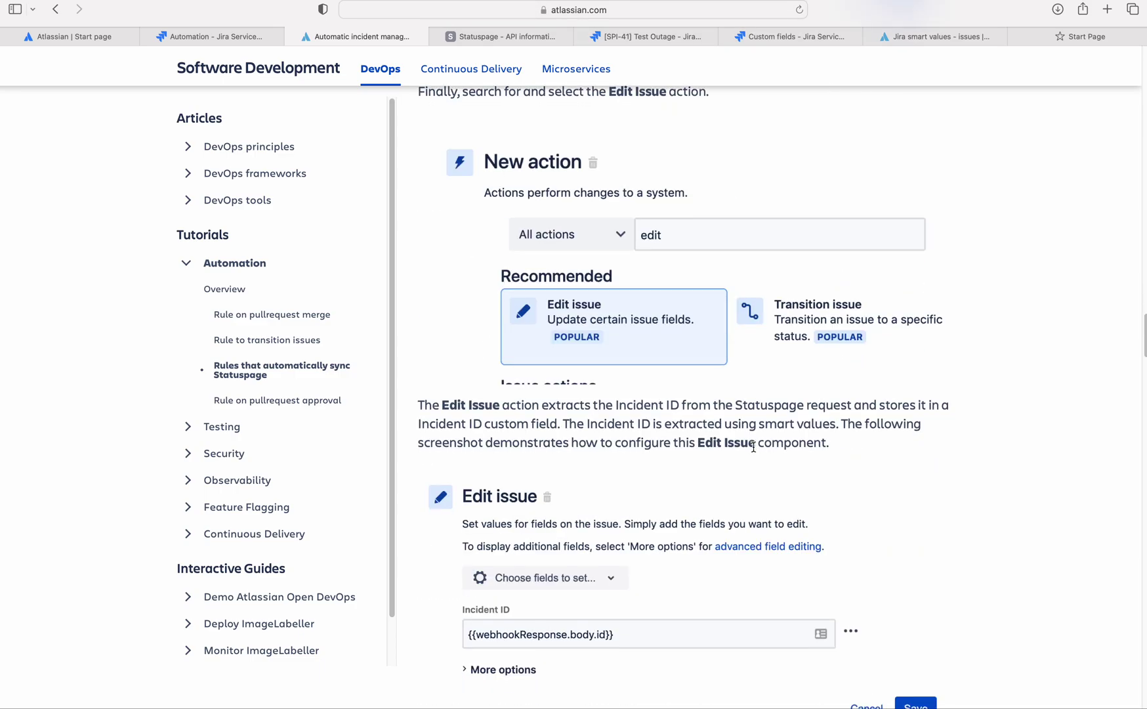
pyautogui.scroll(-11, 753, 446)
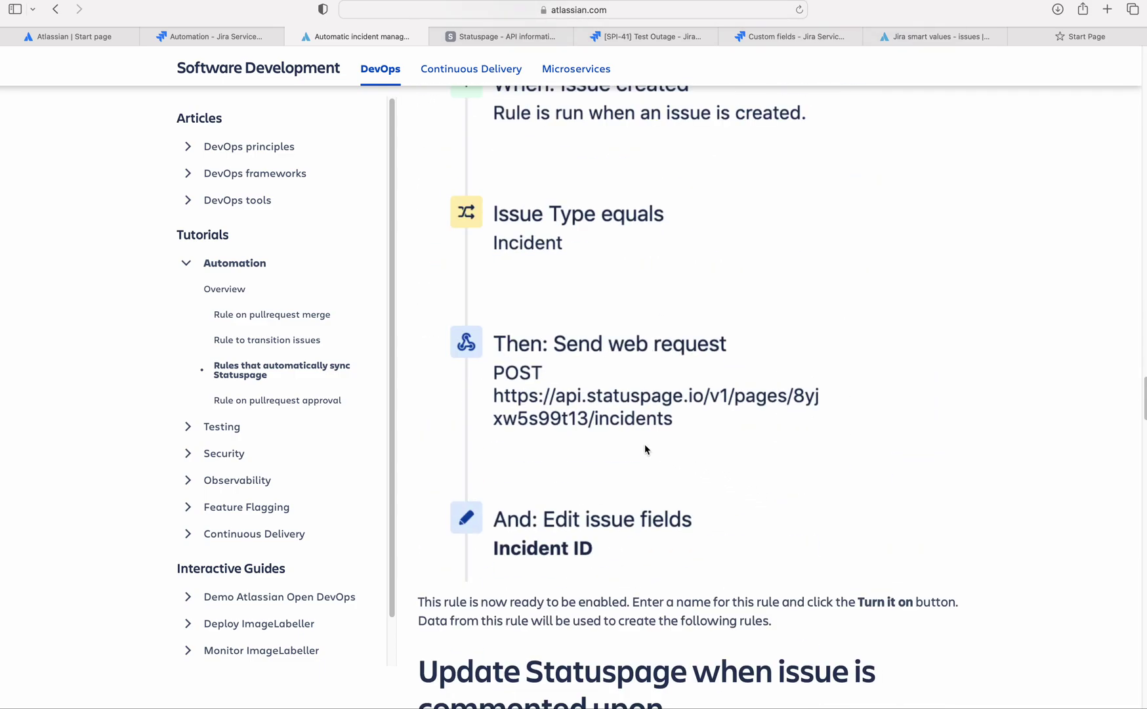
pyautogui.scroll(-11, 695, 440)
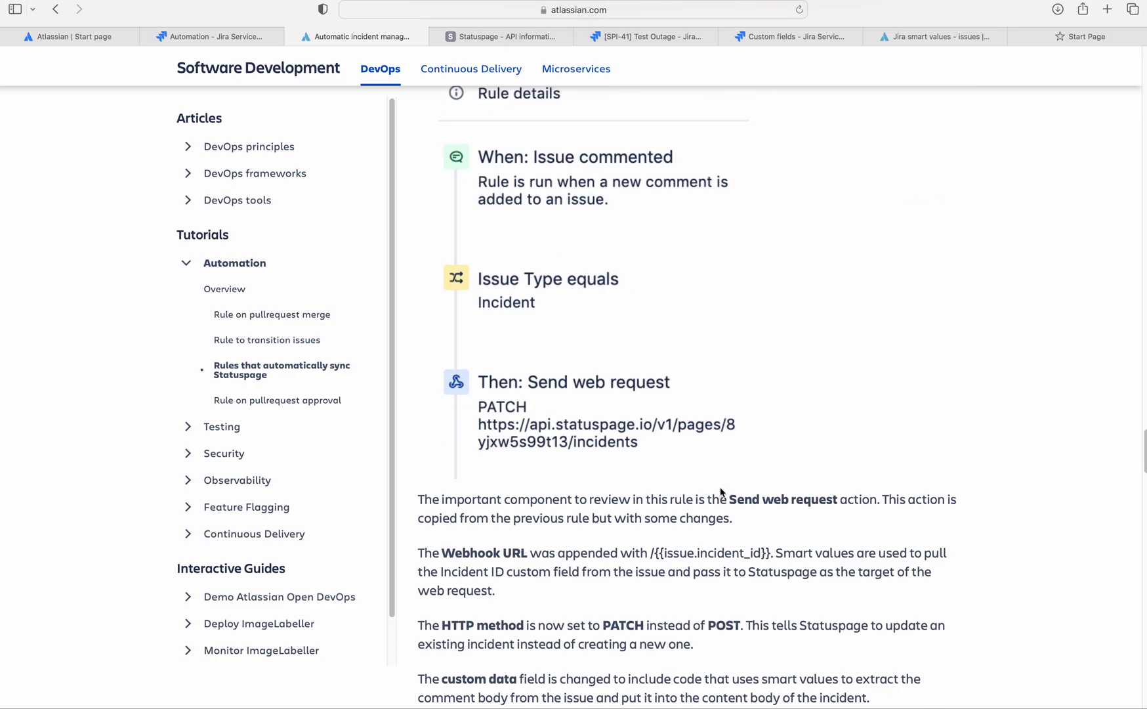
pyautogui.scroll(-4, 722, 491)
pyautogui.scroll(-6, 726, 492)
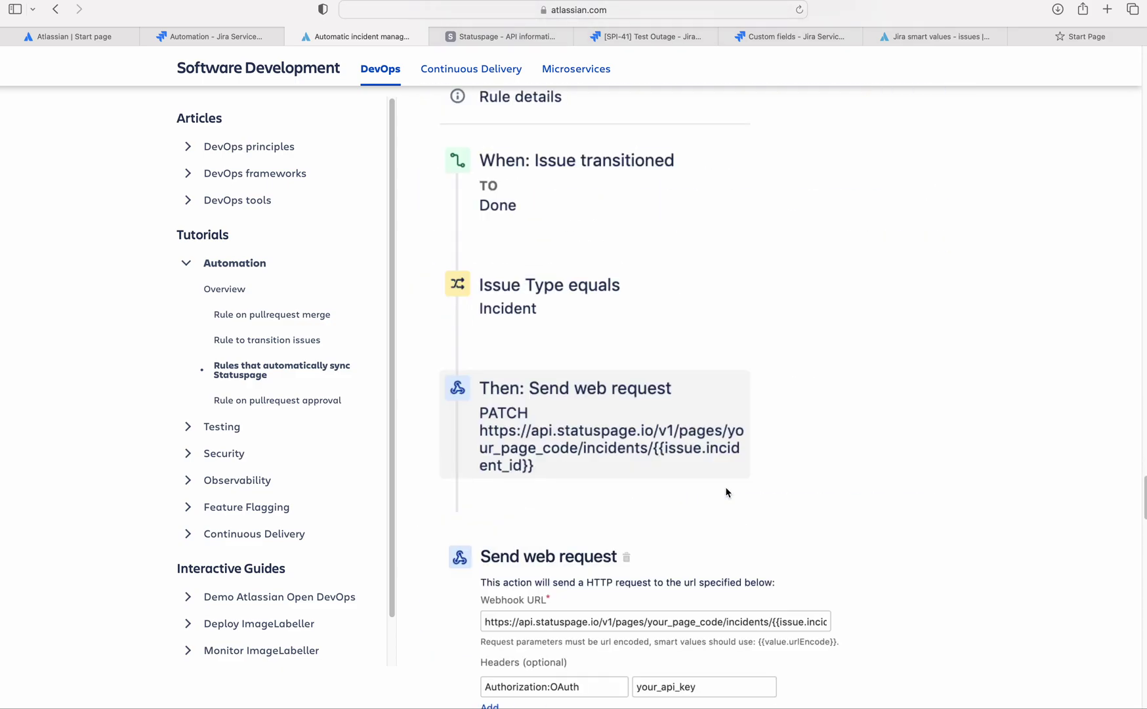
pyautogui.scroll(-2, 728, 492)
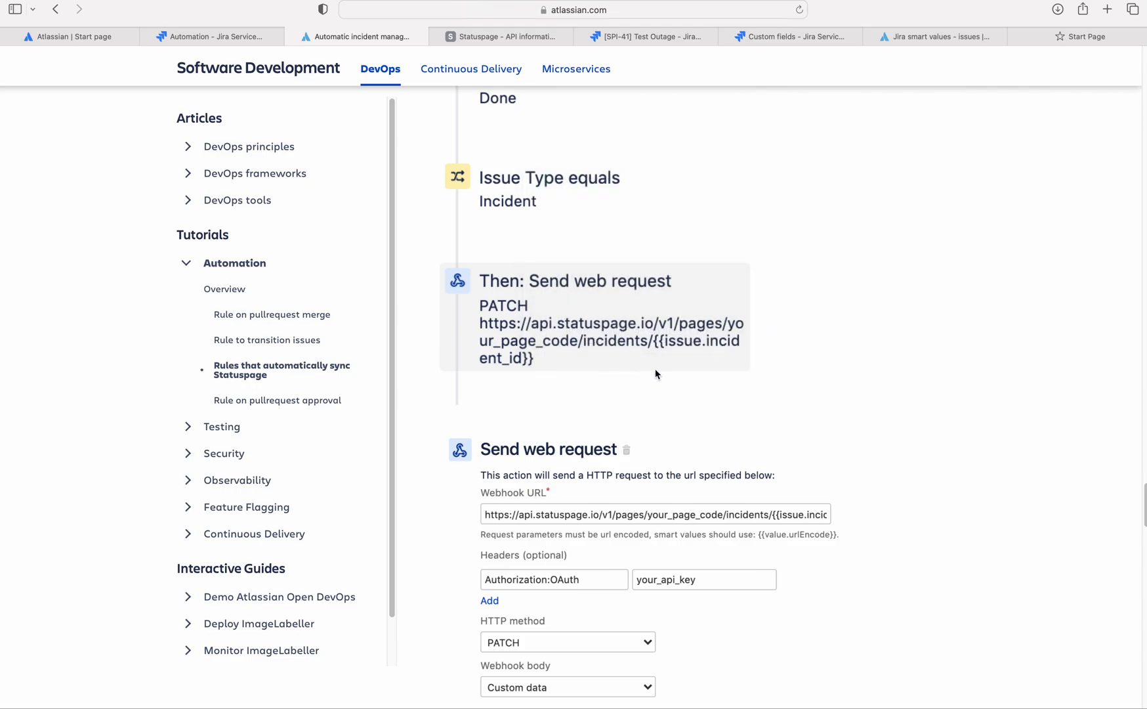
pyautogui.click(228, 37)
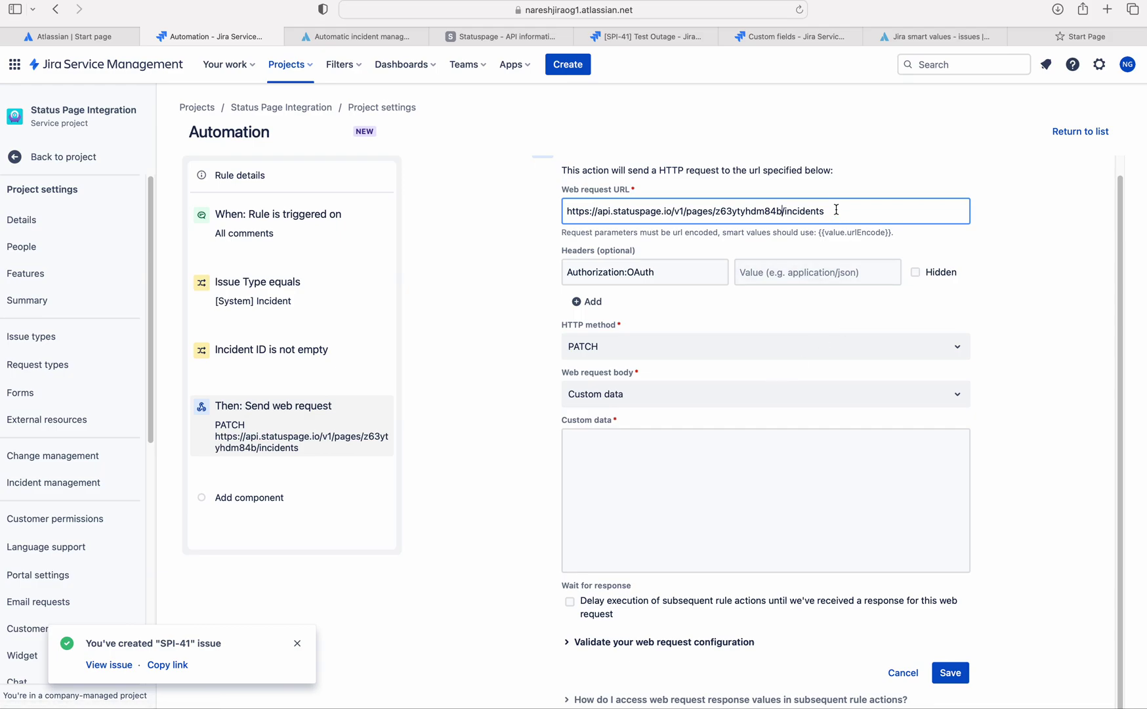
pyautogui.write('/{{issue.incident_i')
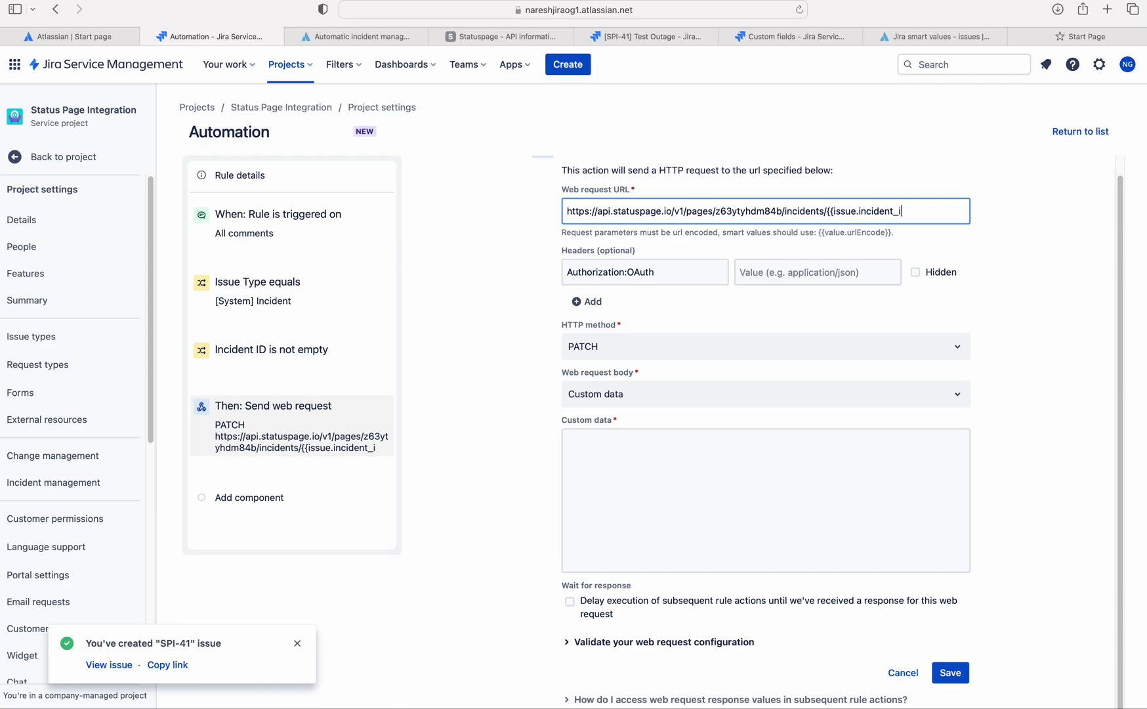
pyautogui.write('}}')
pyautogui.click(843, 289)
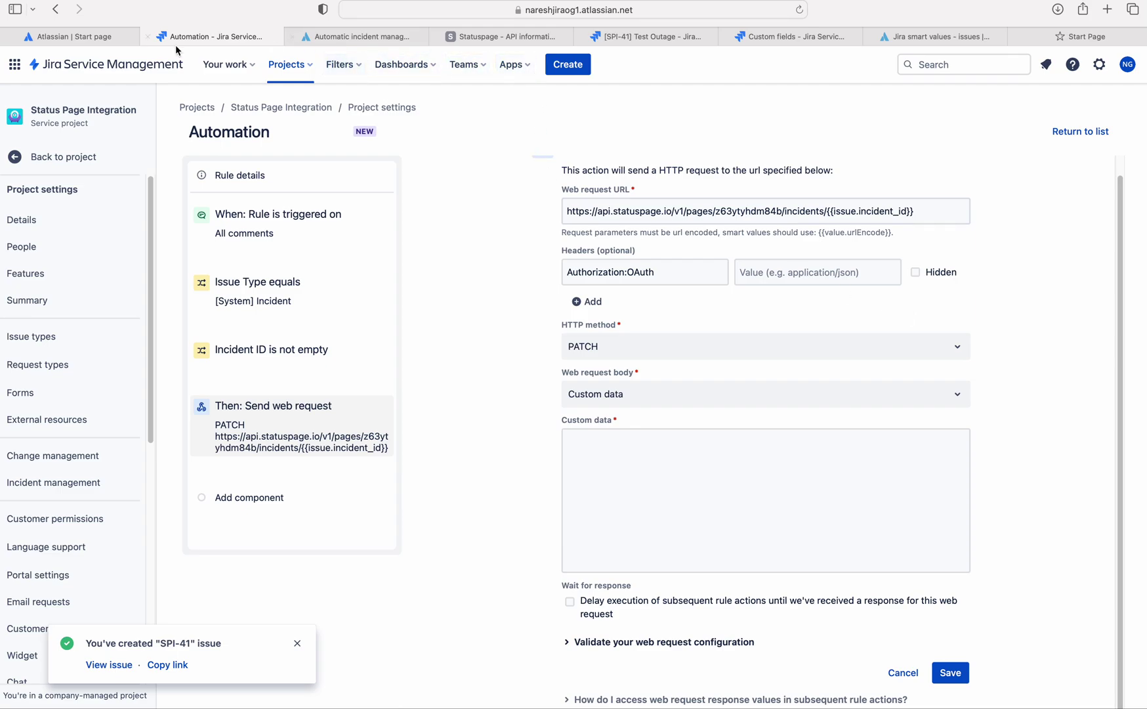
# - Copy the organization API key from Statuspage's API info and paste it as the value of the Authorization:OAuth header in Jira
pyautogui.click(495, 41)
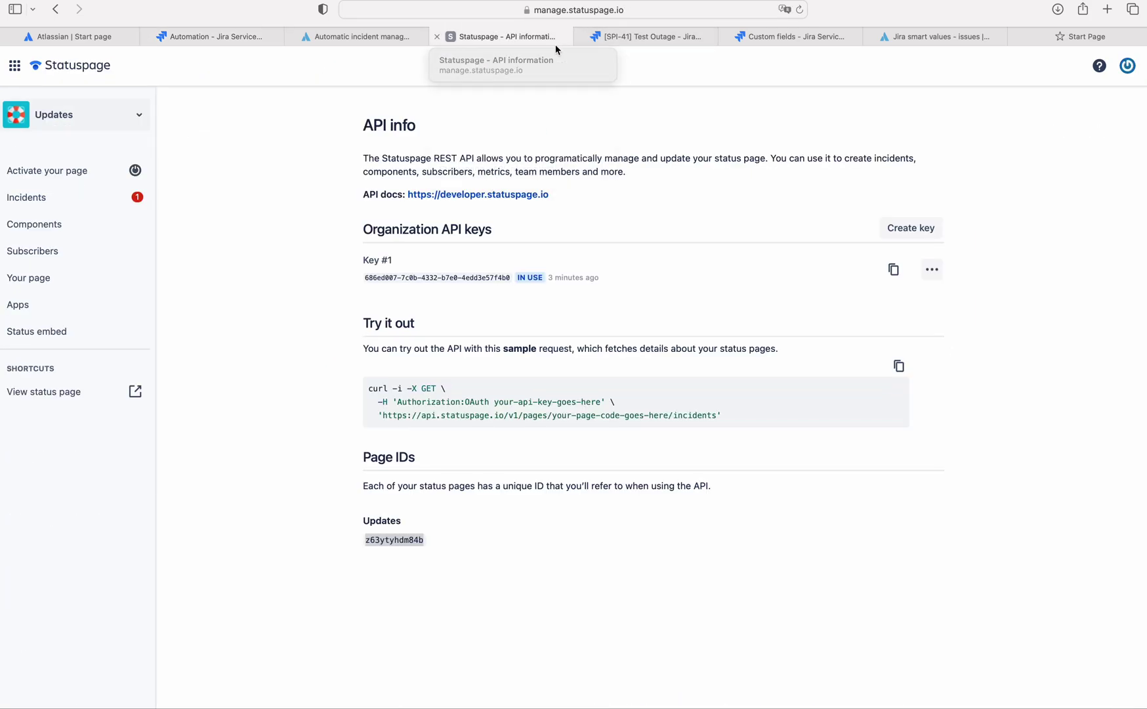
pyautogui.click(893, 269)
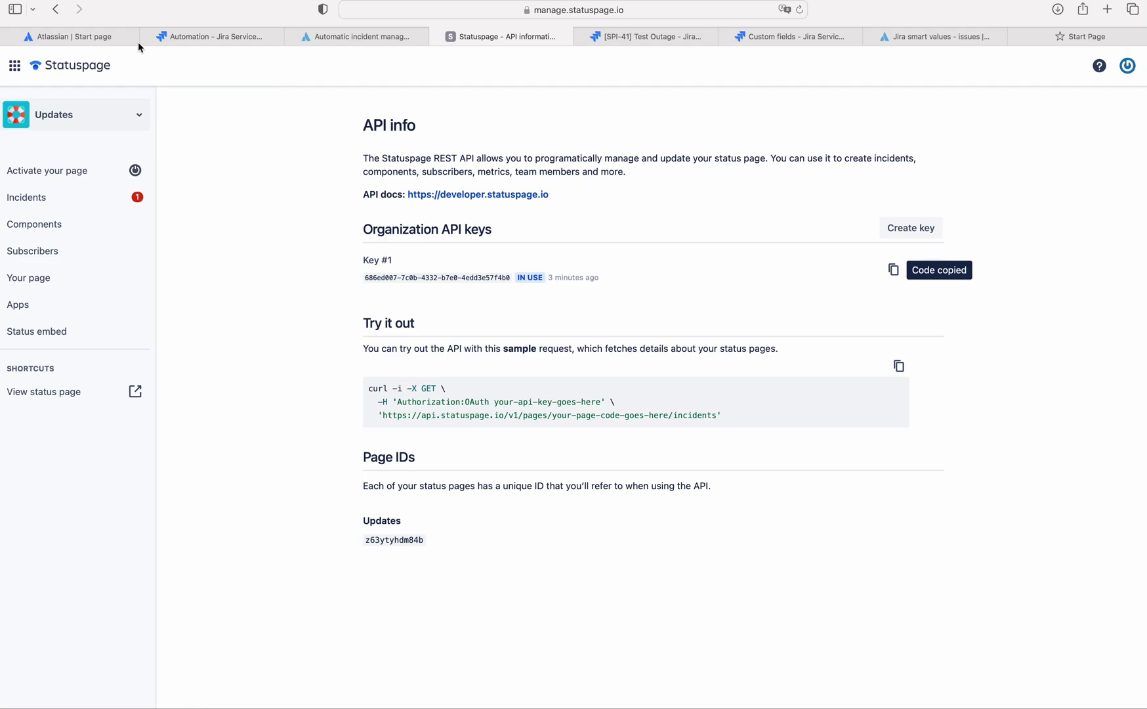
pyautogui.click(210, 36)
pyautogui.click(785, 271)
pyautogui.rightClick(786, 272)
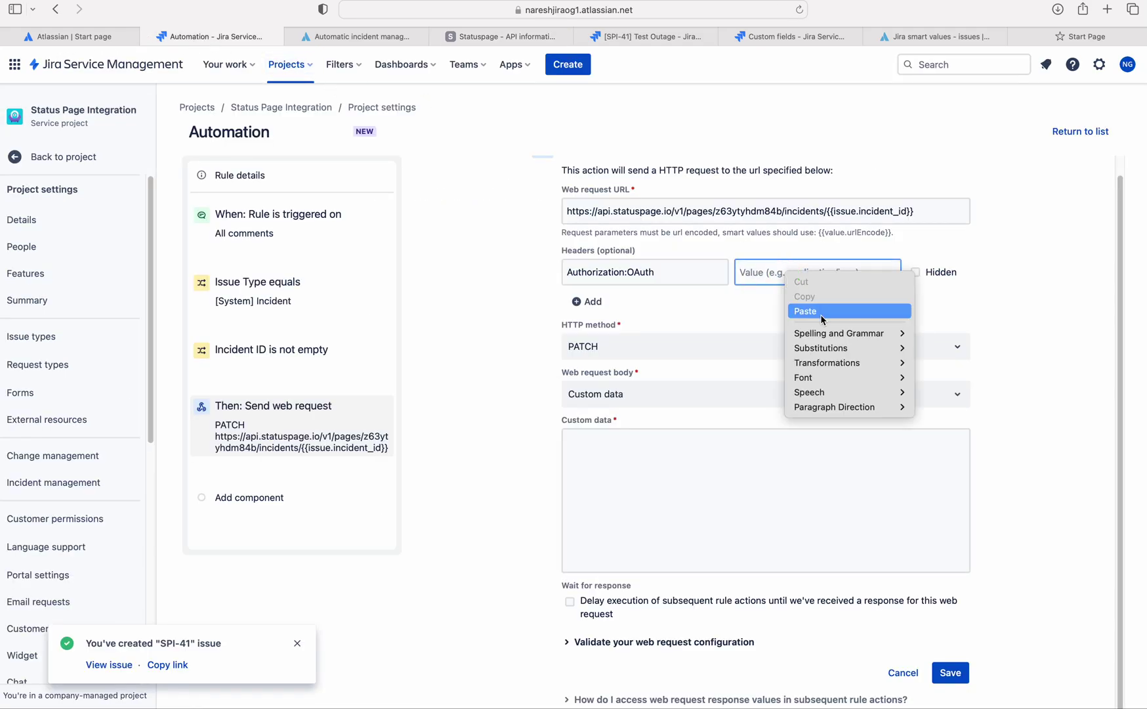
pyautogui.click(818, 313)
pyautogui.click(688, 300)
# - Check the Atlassian tutorial's custom data example for updating a Statuspage incident through the PATCH web request
pyautogui.click(630, 454)
pyautogui.click(345, 39)
pyautogui.scroll(-14, 662, 457)
pyautogui.scroll(-18, 664, 455)
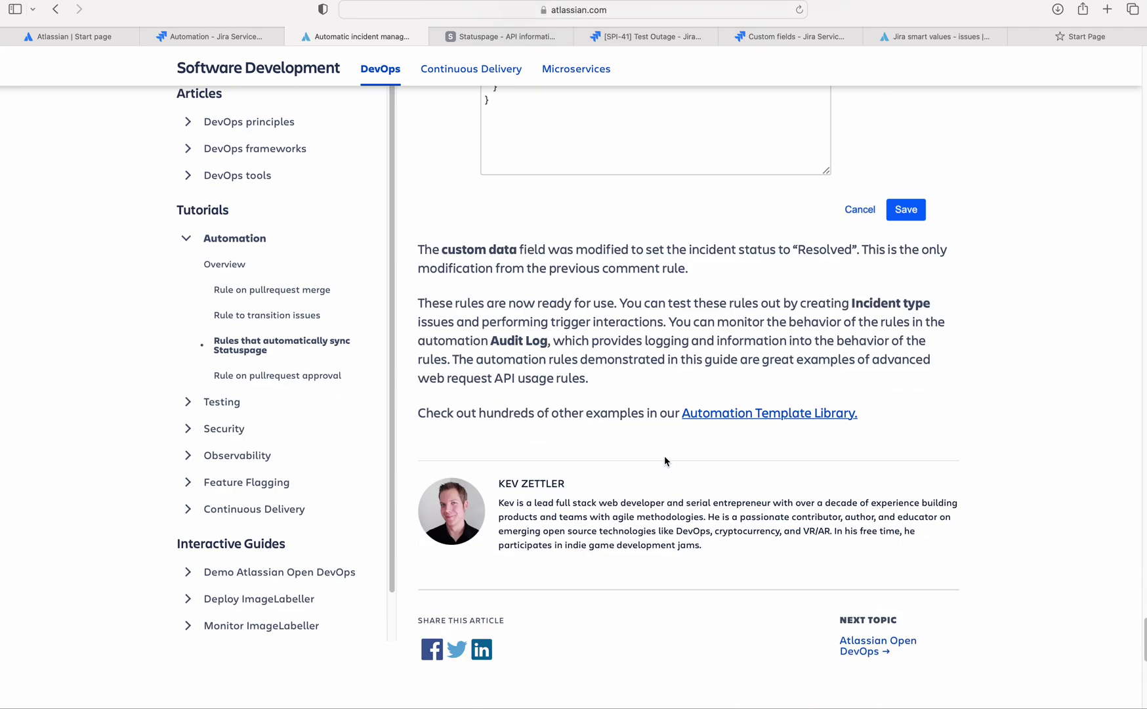
pyautogui.scroll(16, 664, 457)
pyautogui.scroll(-8, 664, 458)
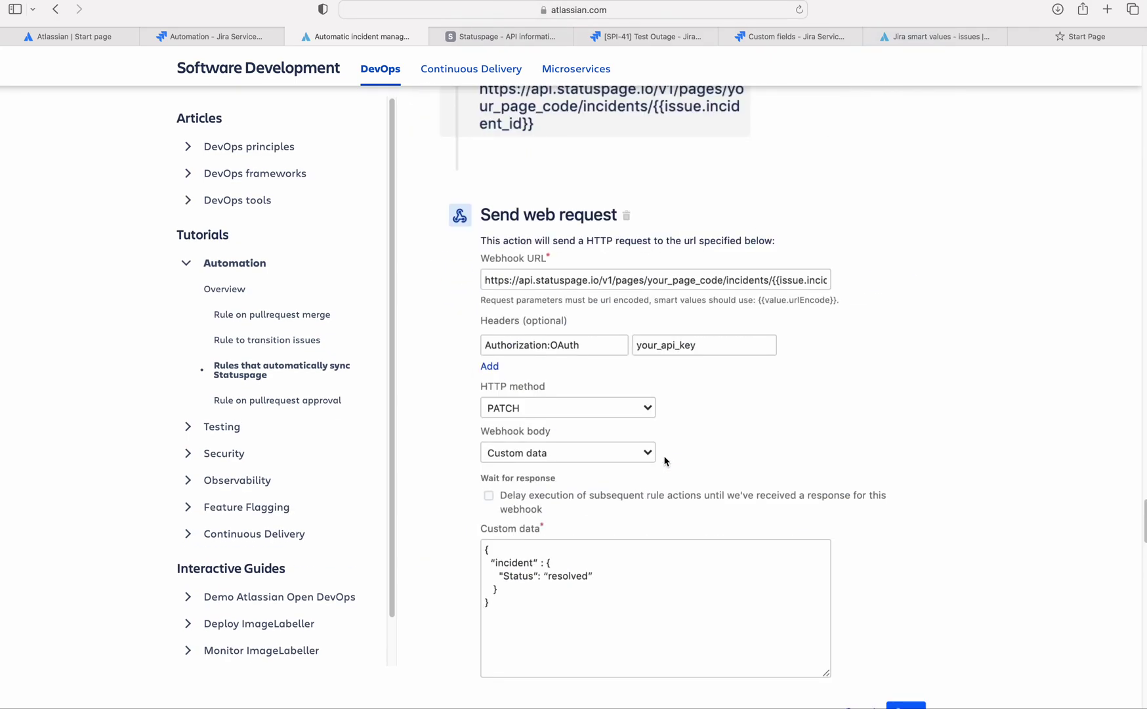
pyautogui.scroll(-20, 664, 460)
pyautogui.scroll(-7, 664, 460)
pyautogui.scroll(8, 664, 458)
pyautogui.scroll(1, 665, 456)
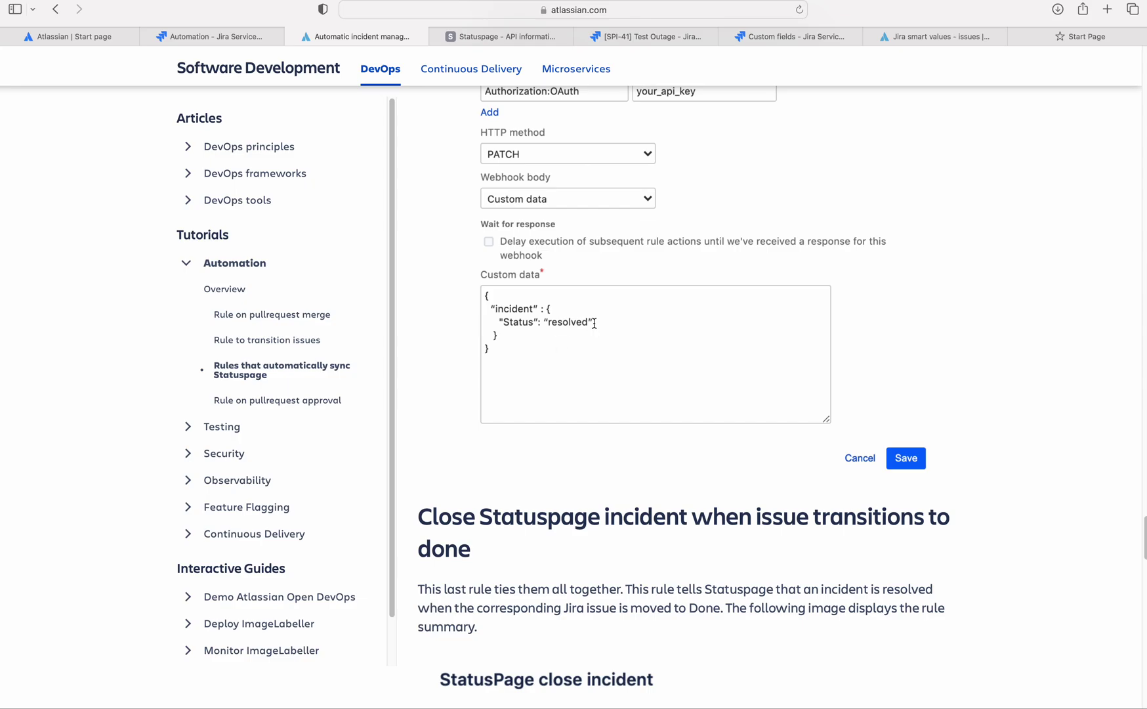
pyautogui.click(210, 37)
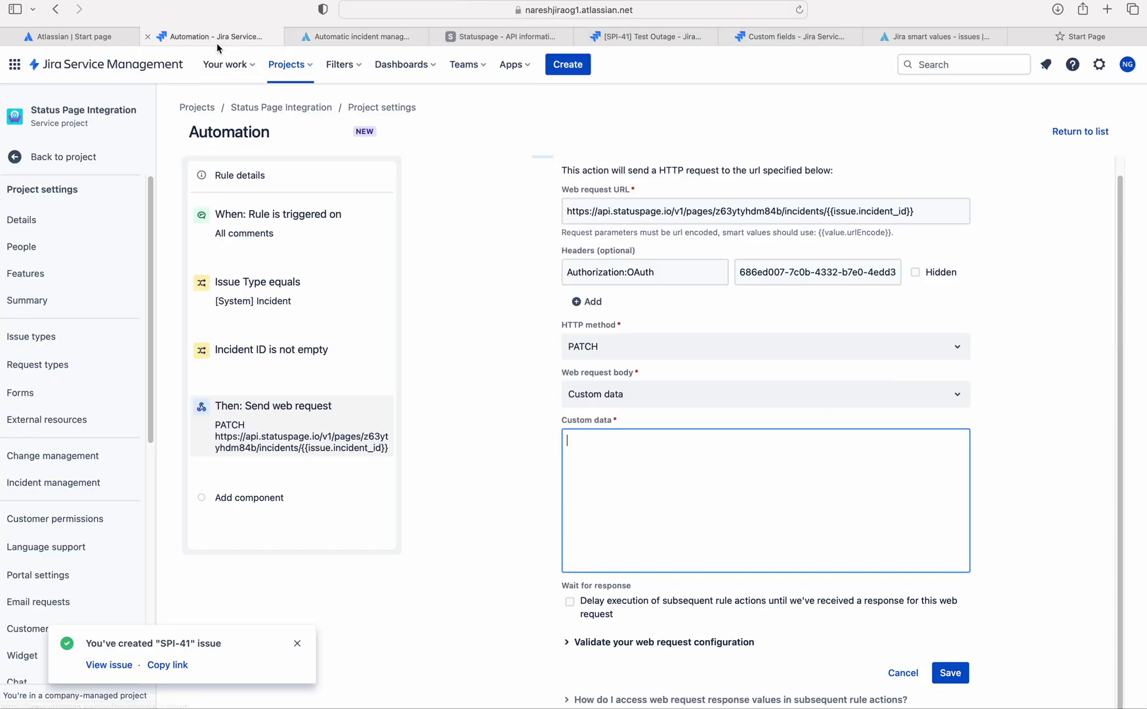
pyautogui.click(344, 38)
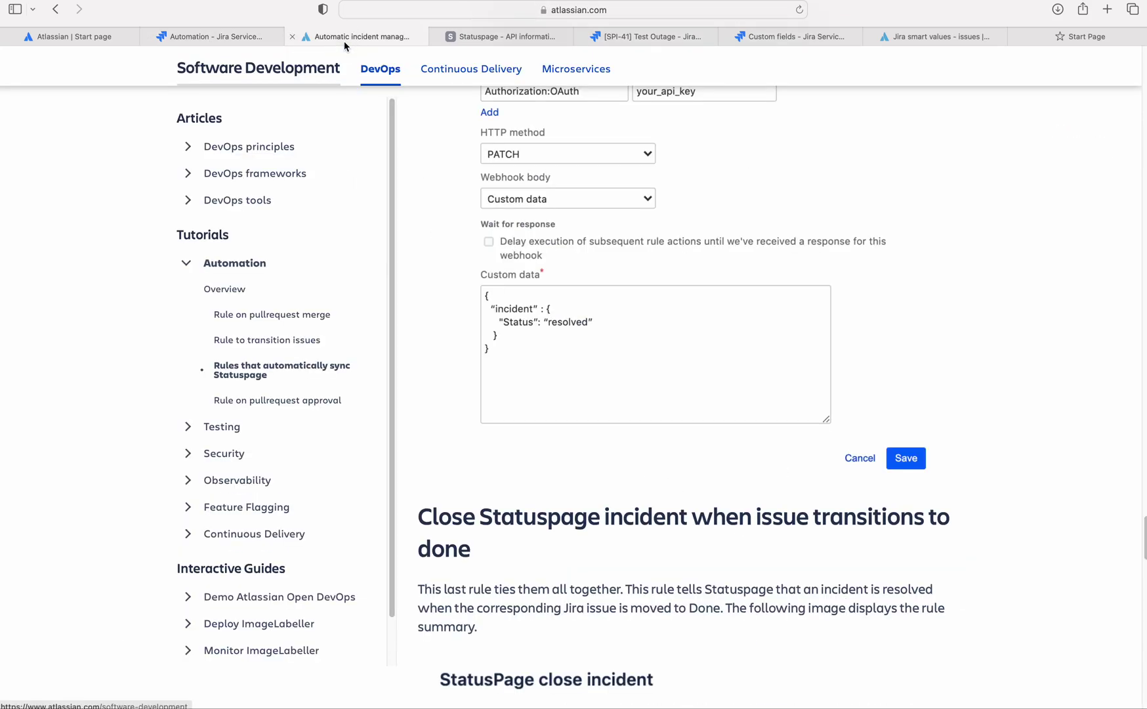
pyautogui.click(230, 39)
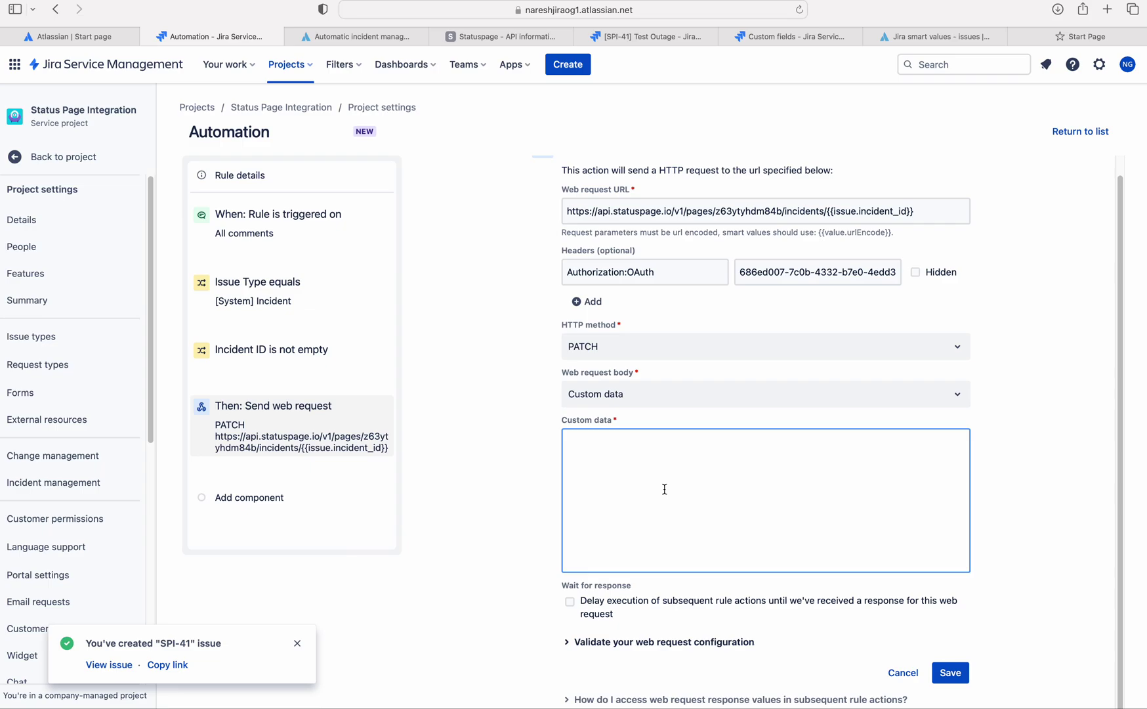
# - Begin the web request's custom data JSON with an "incident" object and an open "message" string inside it
pyautogui.write('{')
pyautogui.press('Return')
pyautogui.write('"')
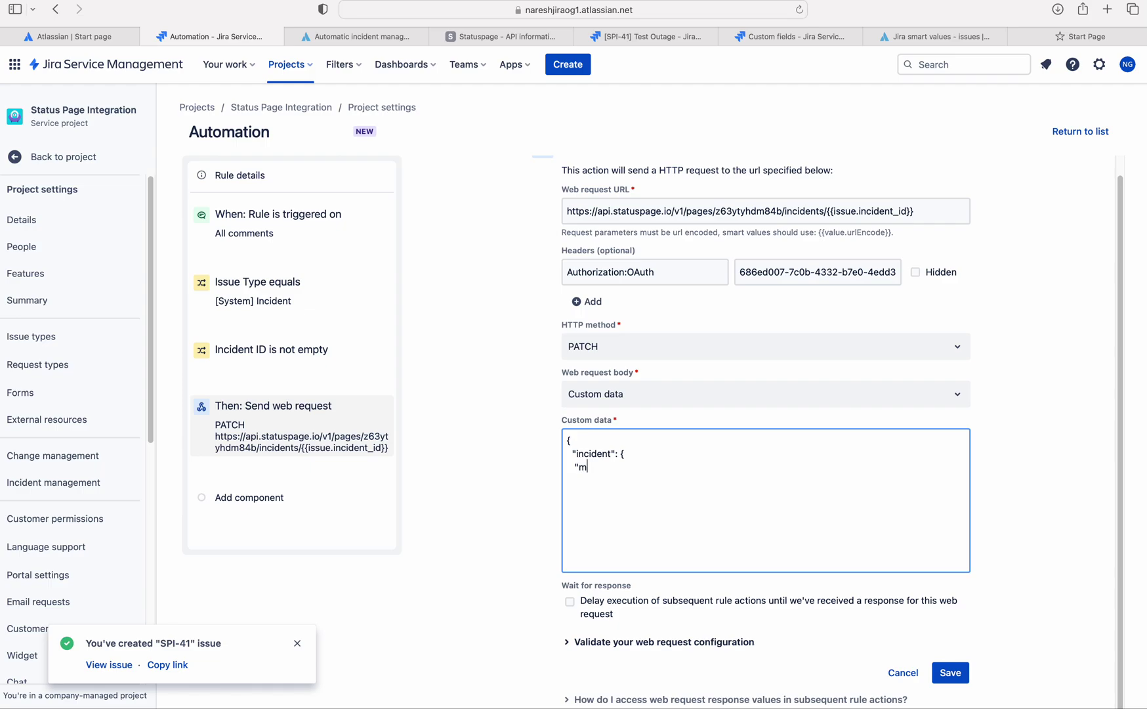
pyautogui.write('essage": "')
# - Find the {{issue.comments}} section with its properties and examples on the Jira smart values page
pyautogui.click(922, 38)
pyautogui.scroll(-20, 402, 545)
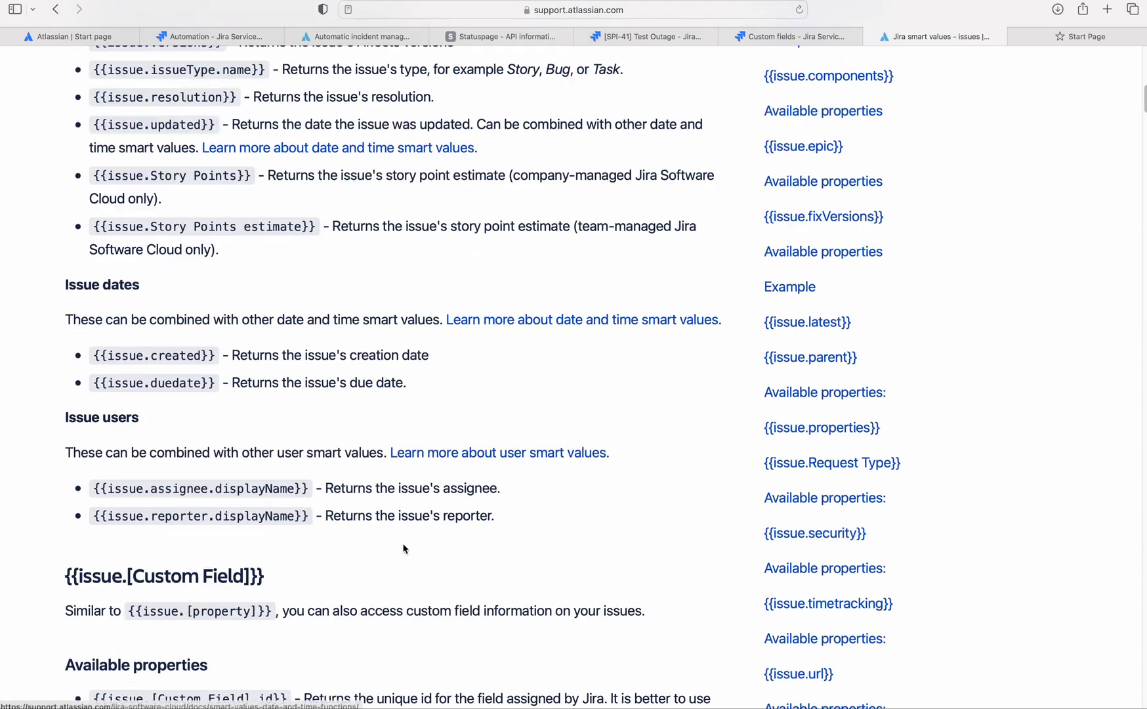
pyautogui.scroll(-12, 312, 449)
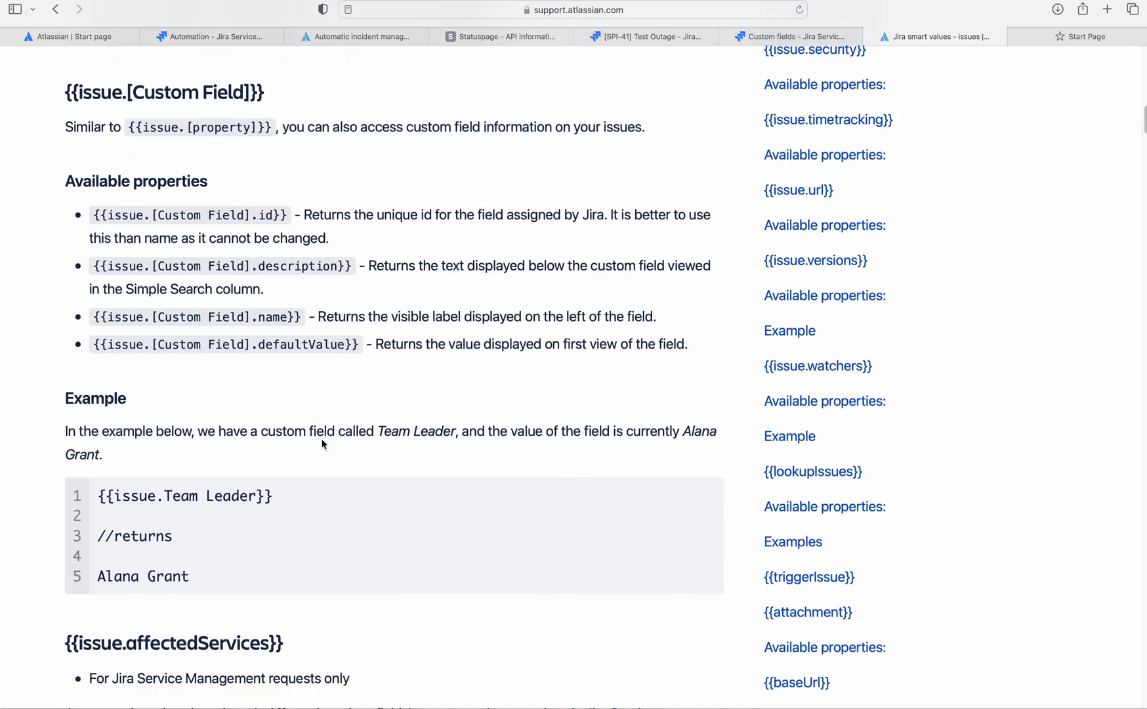
pyautogui.scroll(-14, 359, 489)
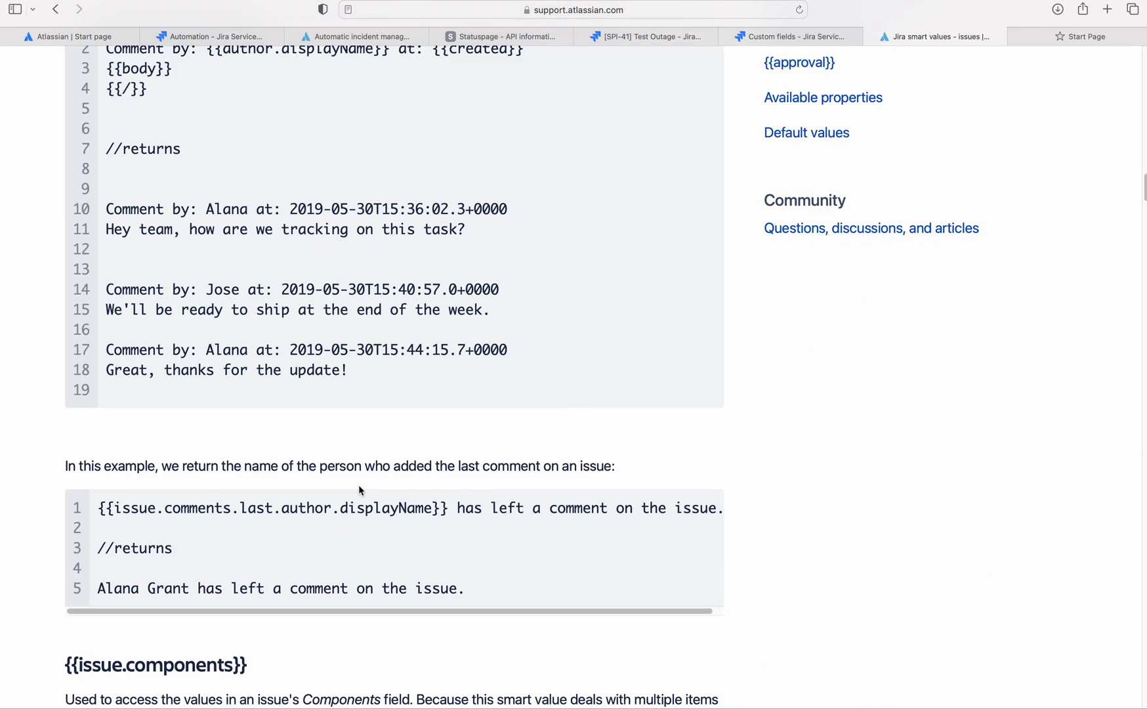
pyautogui.scroll(7, 359, 486)
pyautogui.scroll(3, 224, 293)
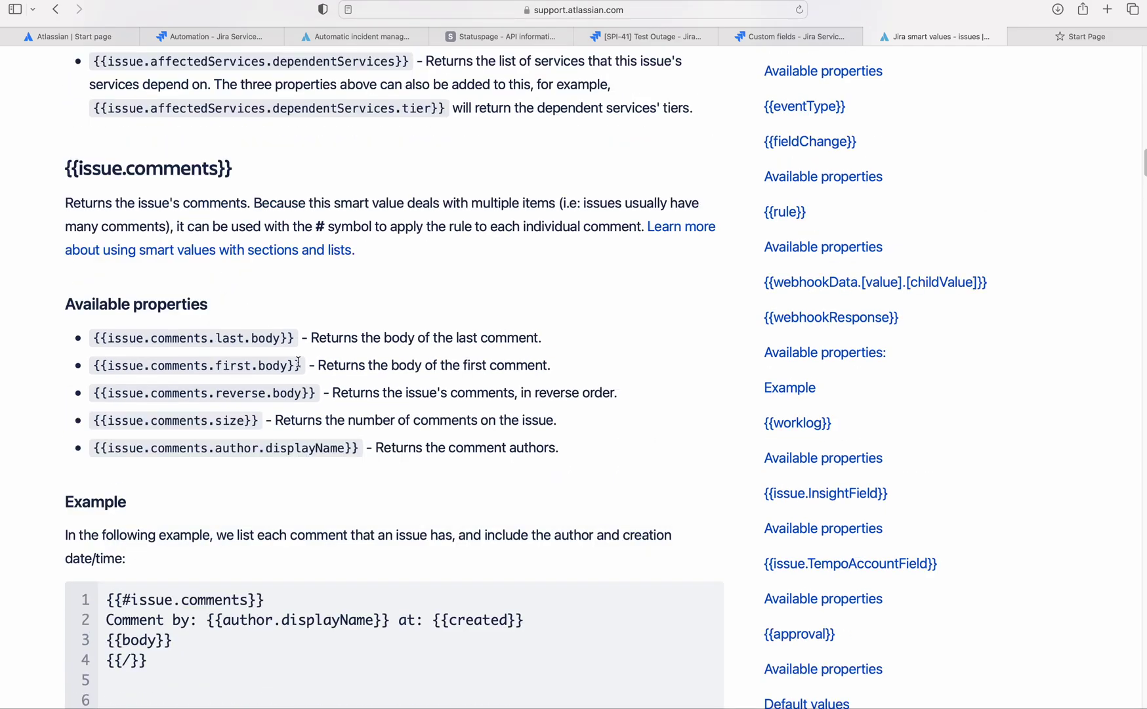
# - Copy the {{issue.comments.last.body}} smart value from the available comment properties
pyautogui.moveTo(293, 338); pyautogui.dragTo(92, 336)
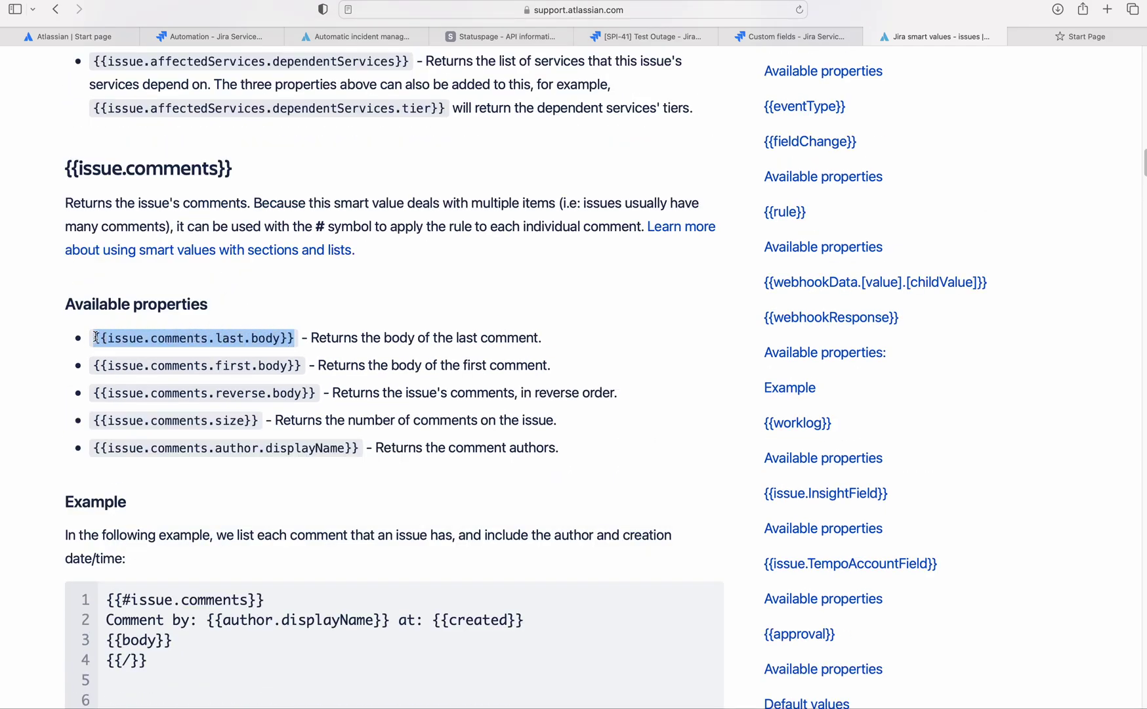
pyautogui.rightClick(158, 340)
pyautogui.click(200, 400)
# - Copy the example text "{{issue.comments.last.author.displayName}} has left a comment on the issue" and return to the Jira automation rule
pyautogui.scroll(-8, 403, 254)
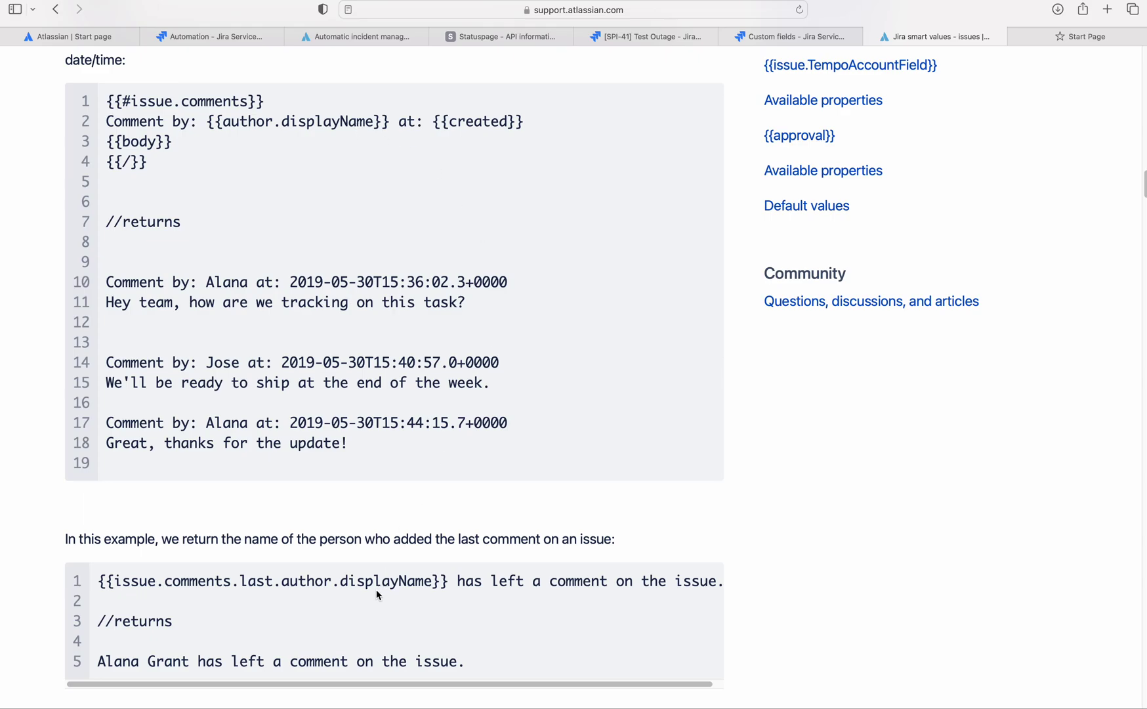
pyautogui.moveTo(99, 580); pyautogui.dragTo(718, 582)
pyautogui.rightClick(611, 583)
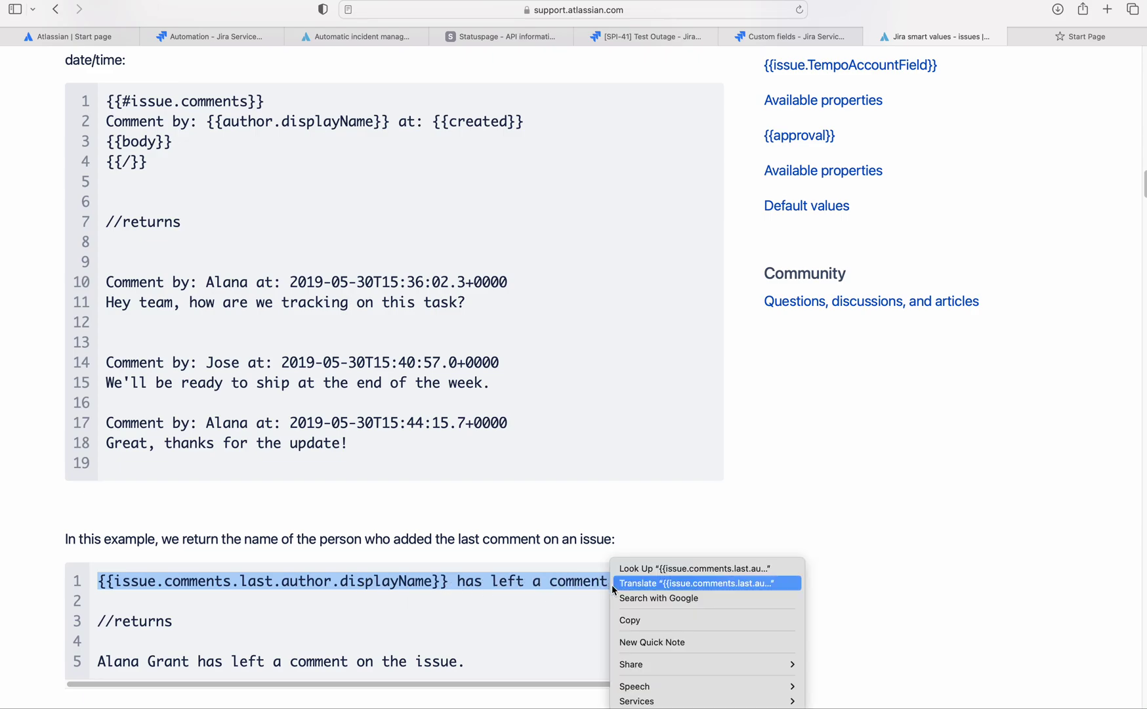
pyautogui.click(634, 618)
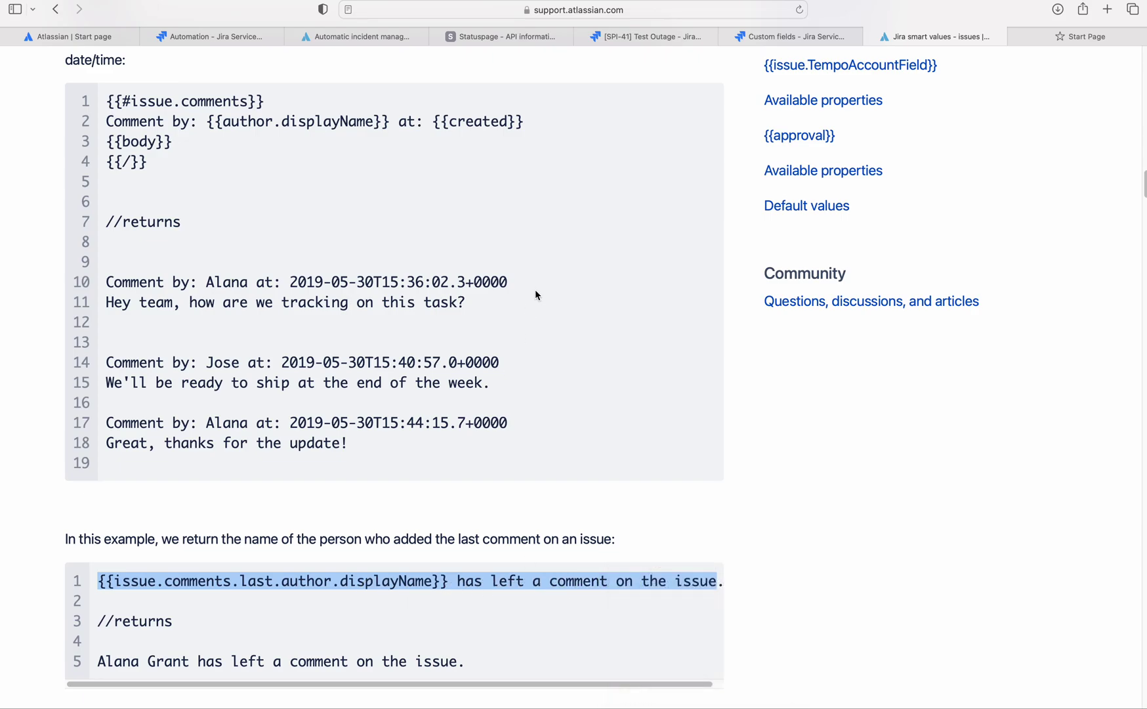
pyautogui.click(219, 36)
pyautogui.moveTo(631, 454); pyautogui.dragTo(638, 463)
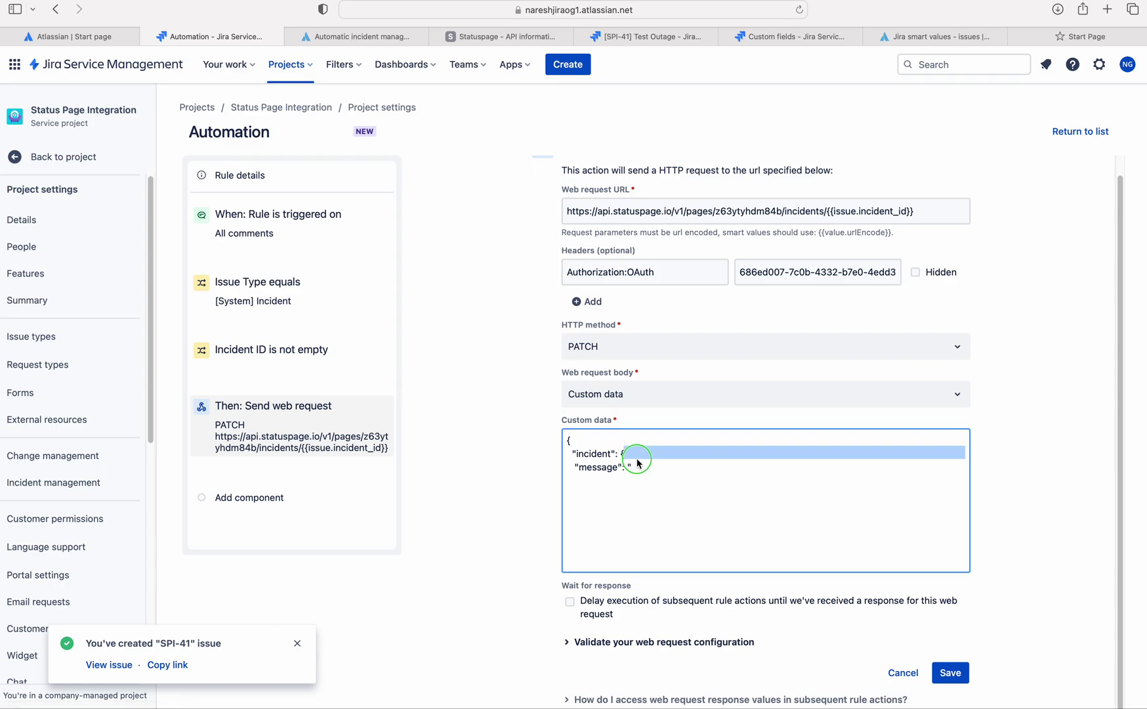
pyautogui.rightClick(638, 463)
pyautogui.click(717, 494)
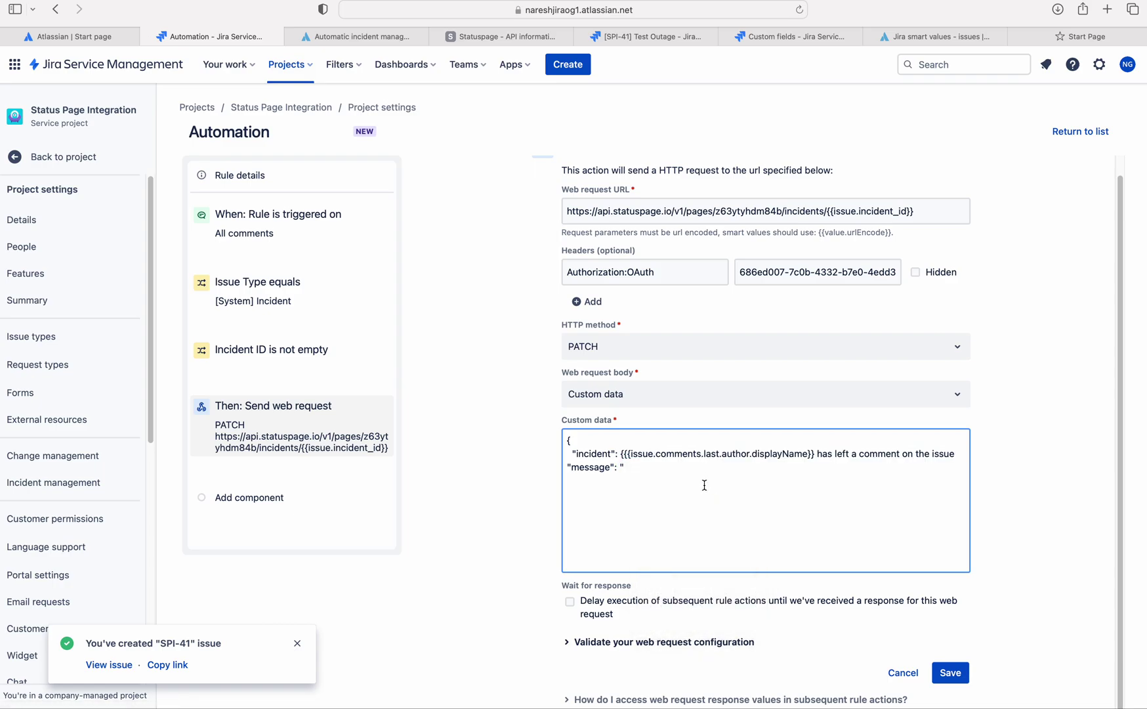
pyautogui.press('super+z')
# - Paste "{{issue.comments.last.author.displayName}} has left a comment on the issue" into the "message" string without a leading space, ending it with a period
pyautogui.click(643, 469)
pyautogui.press('super+v')
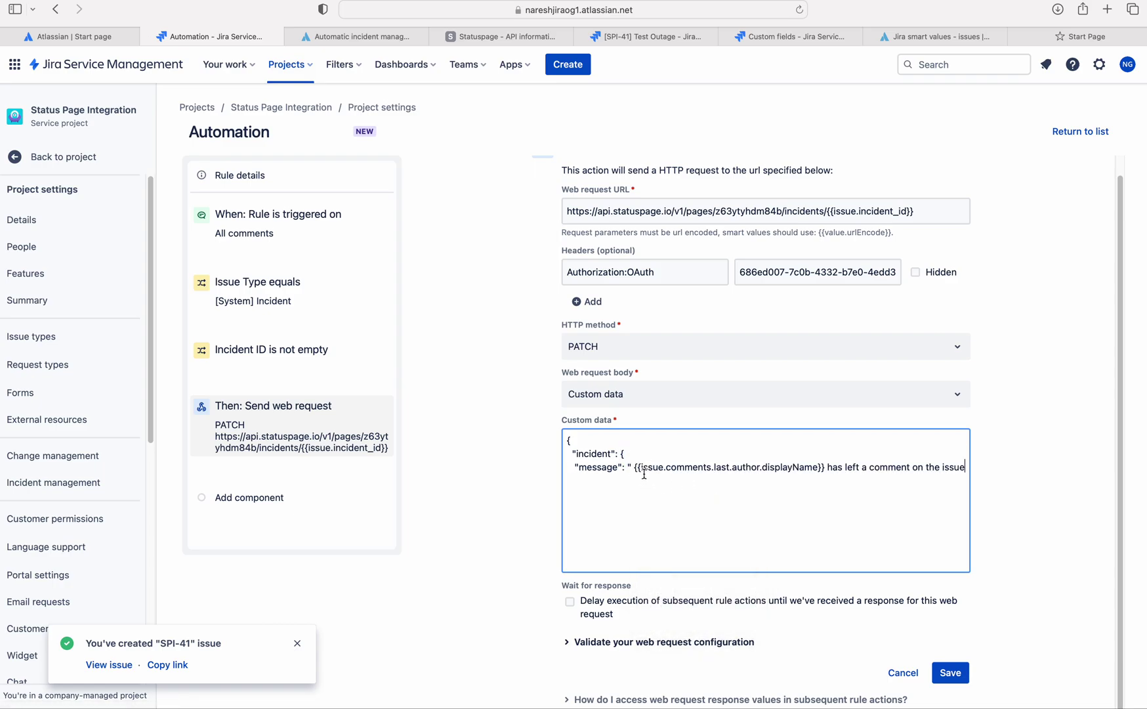
pyautogui.click(635, 470)
pyautogui.press('BackSpace')
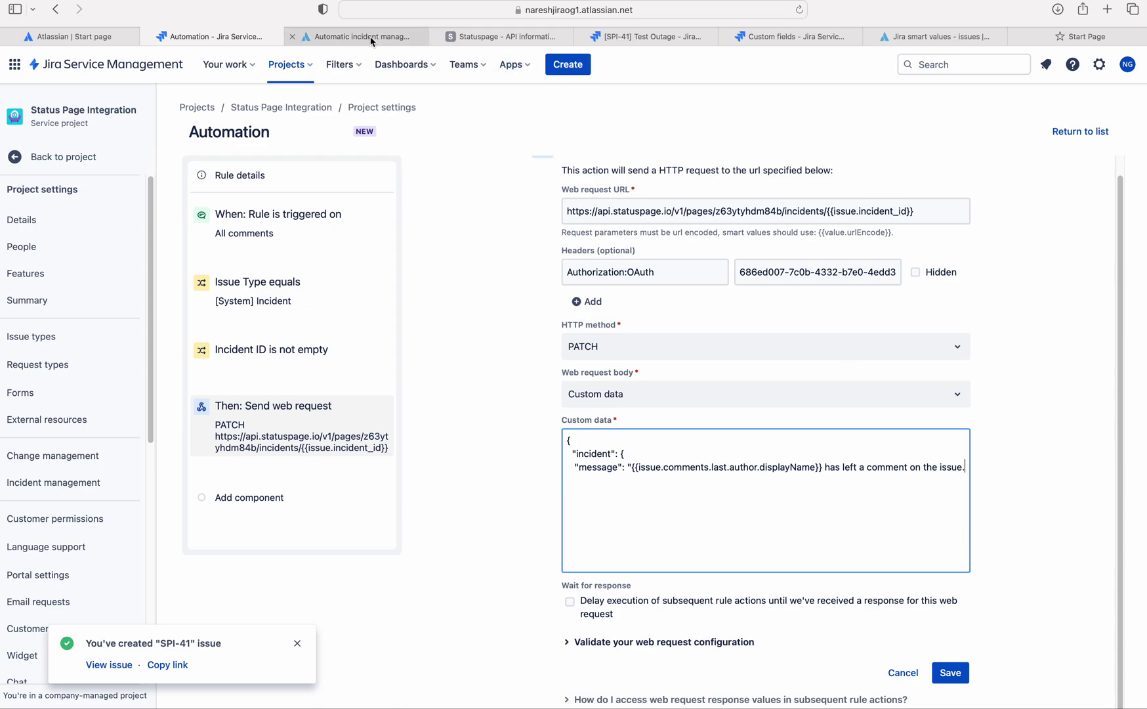
# - Copy the {{issue.comments.last.body}} smart value from the available comment properties on the Jira smart values page
pyautogui.click(915, 36)
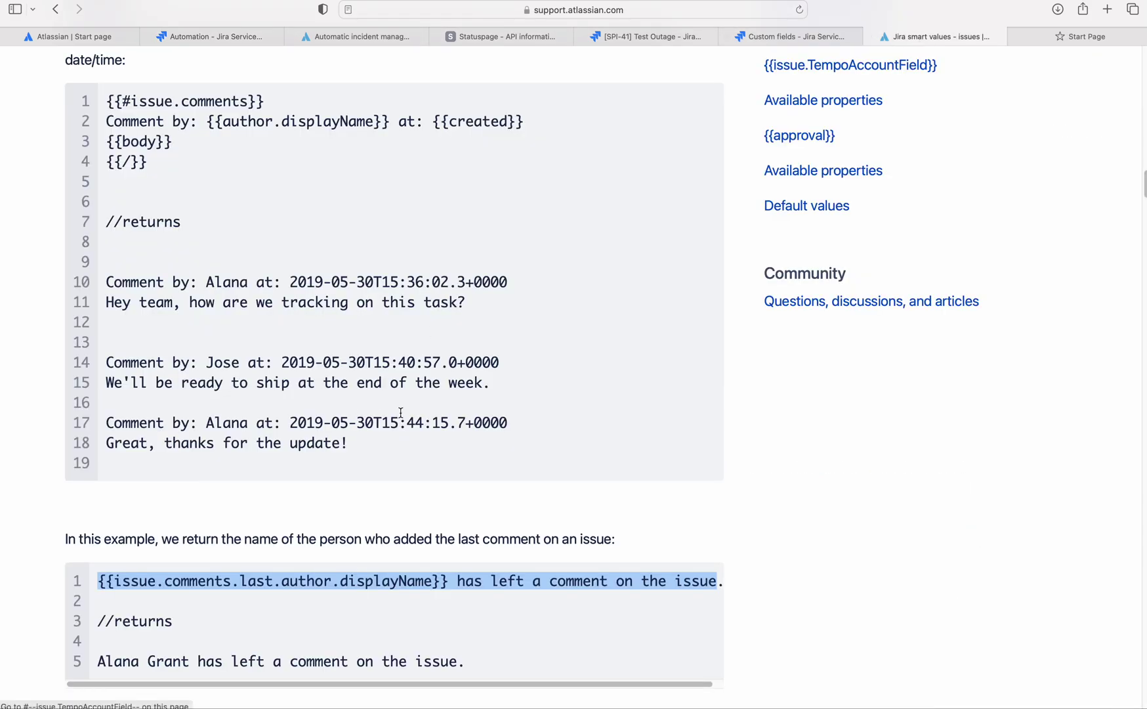
pyautogui.scroll(5, 432, 408)
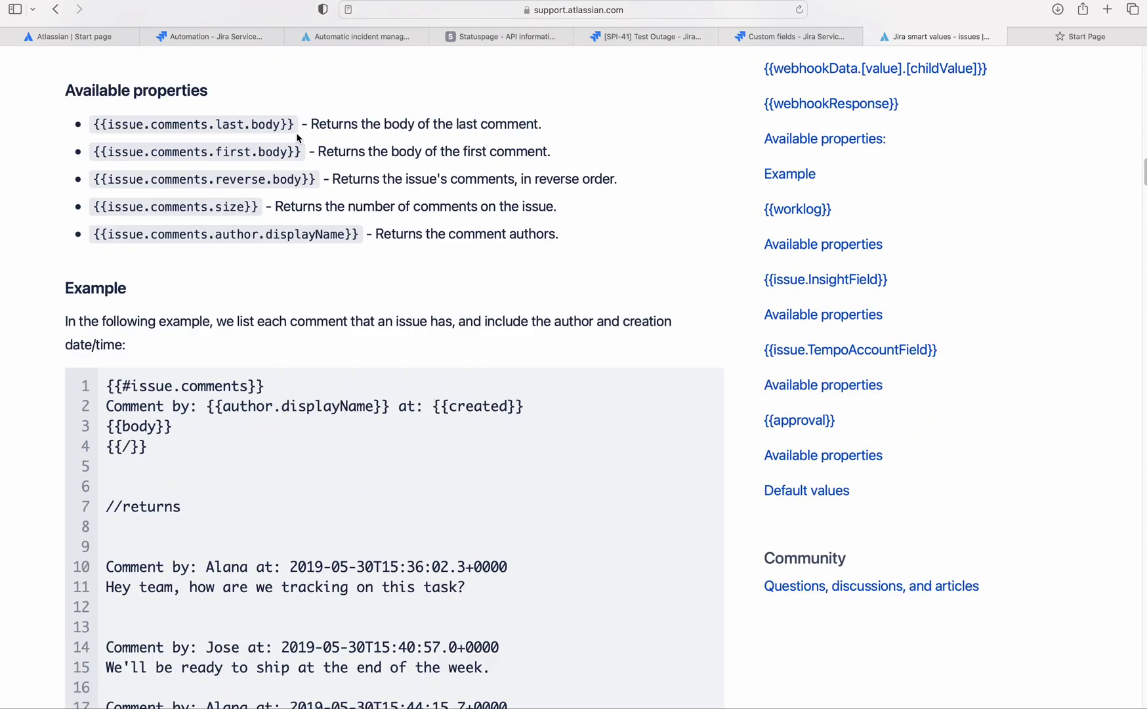
pyautogui.moveTo(292, 124); pyautogui.dragTo(90, 125)
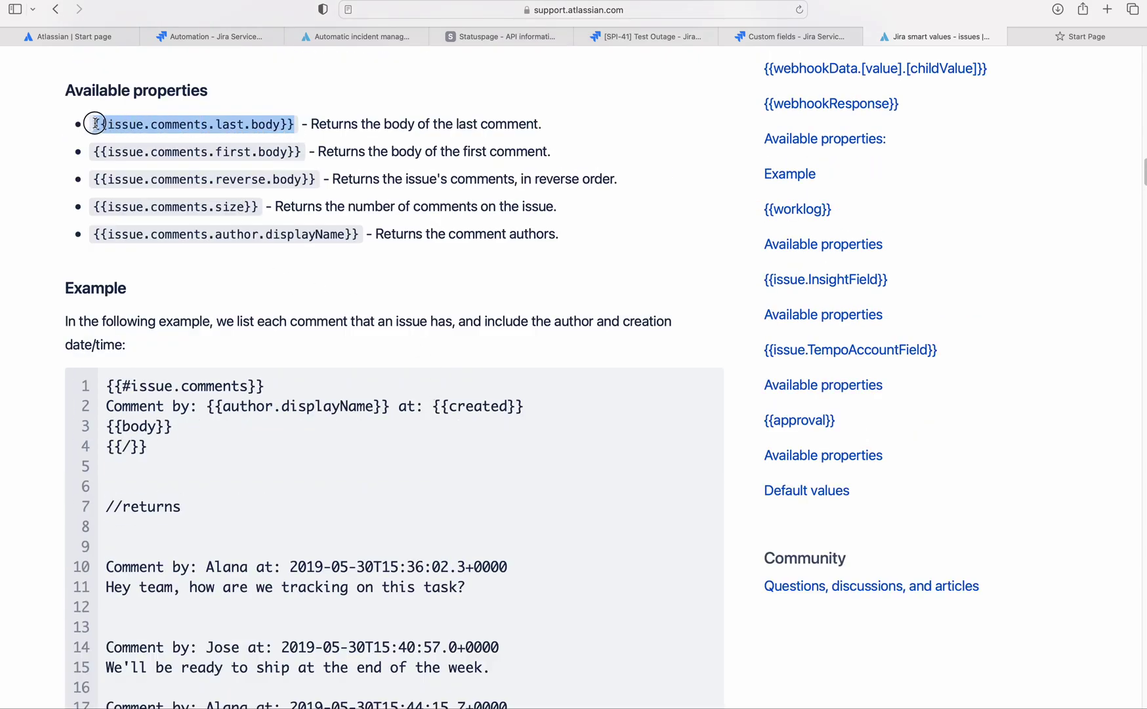
pyautogui.rightClick(155, 123)
pyautogui.click(212, 188)
# - Complete the rule's custom data JSON with {{issue.comments.last.body}} at the end of "message" and save the web request action
pyautogui.click(220, 36)
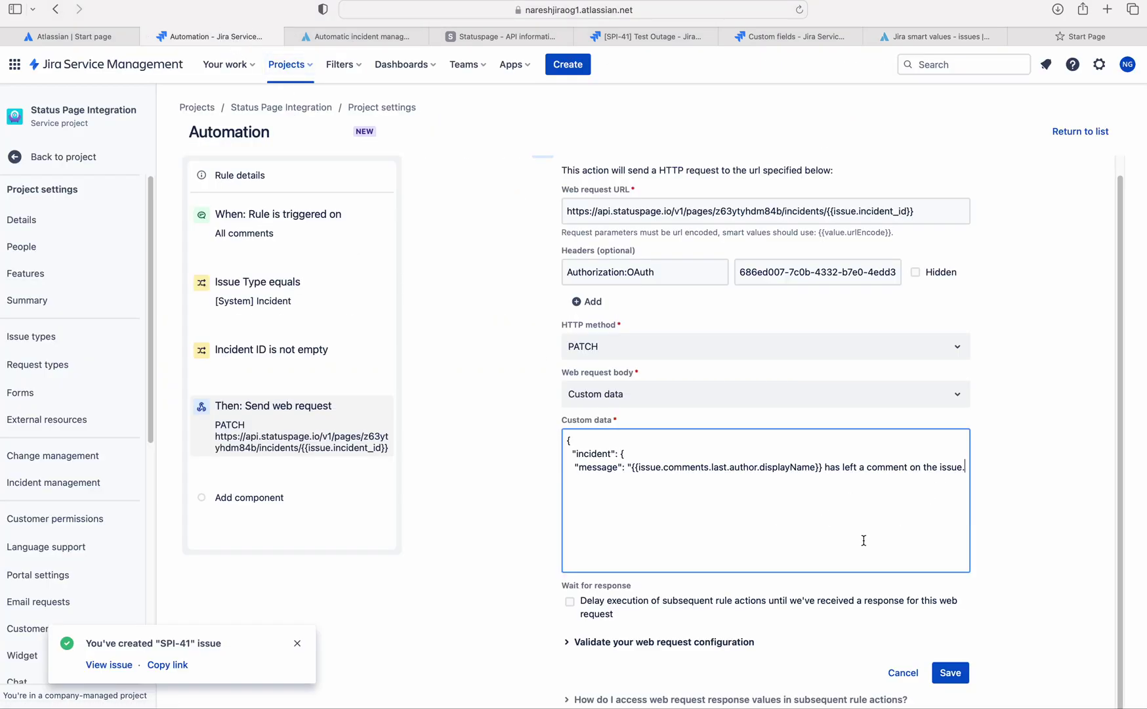
pyautogui.press('super+v')
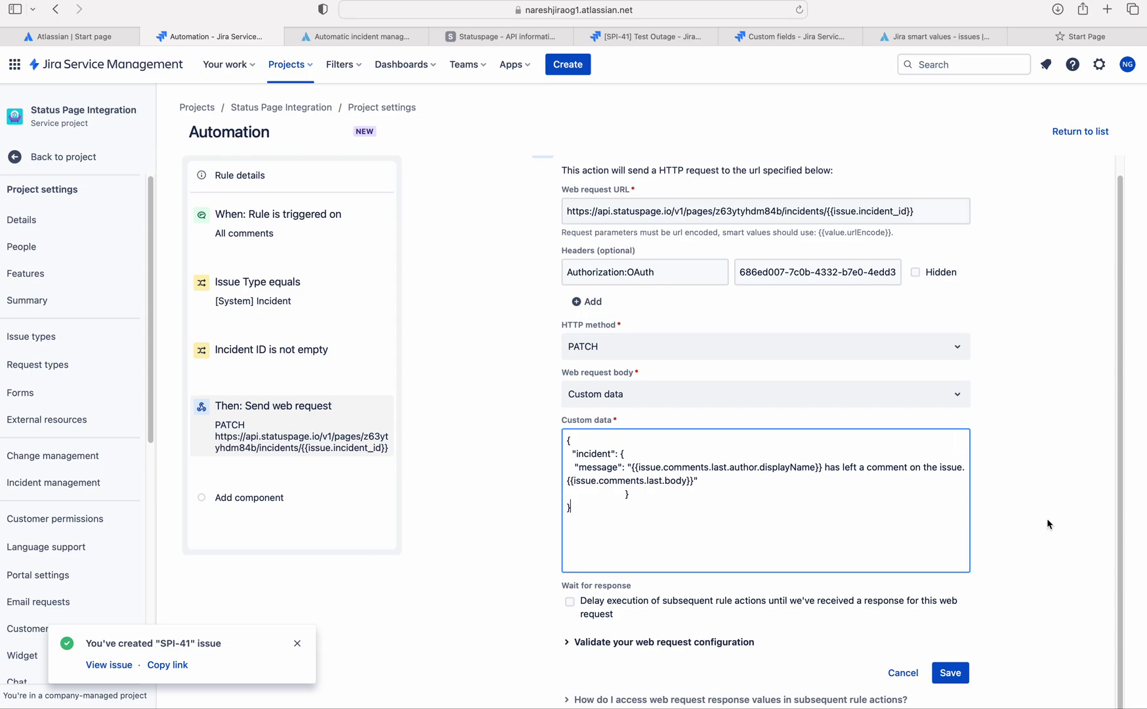
pyautogui.click(953, 674)
# - Name the automation rule "Update StatusPage Incident" and turn it on, dismissing the leftover SPI-41 notification
pyautogui.click(870, 236)
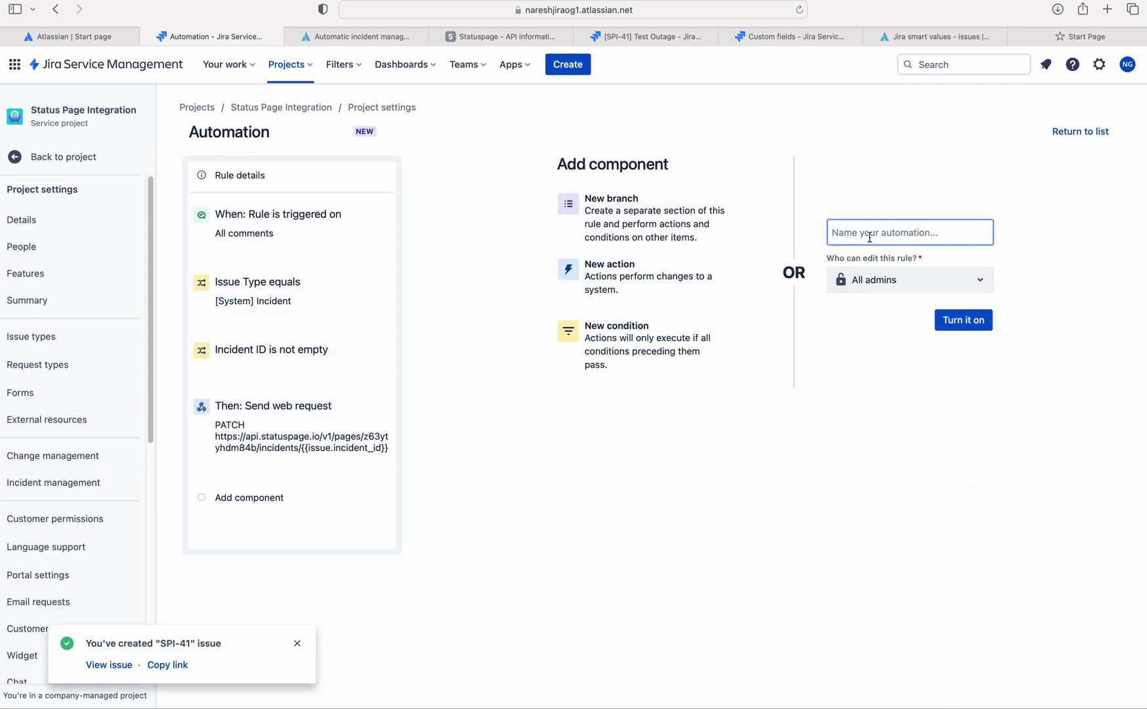
pyautogui.write('Update S')
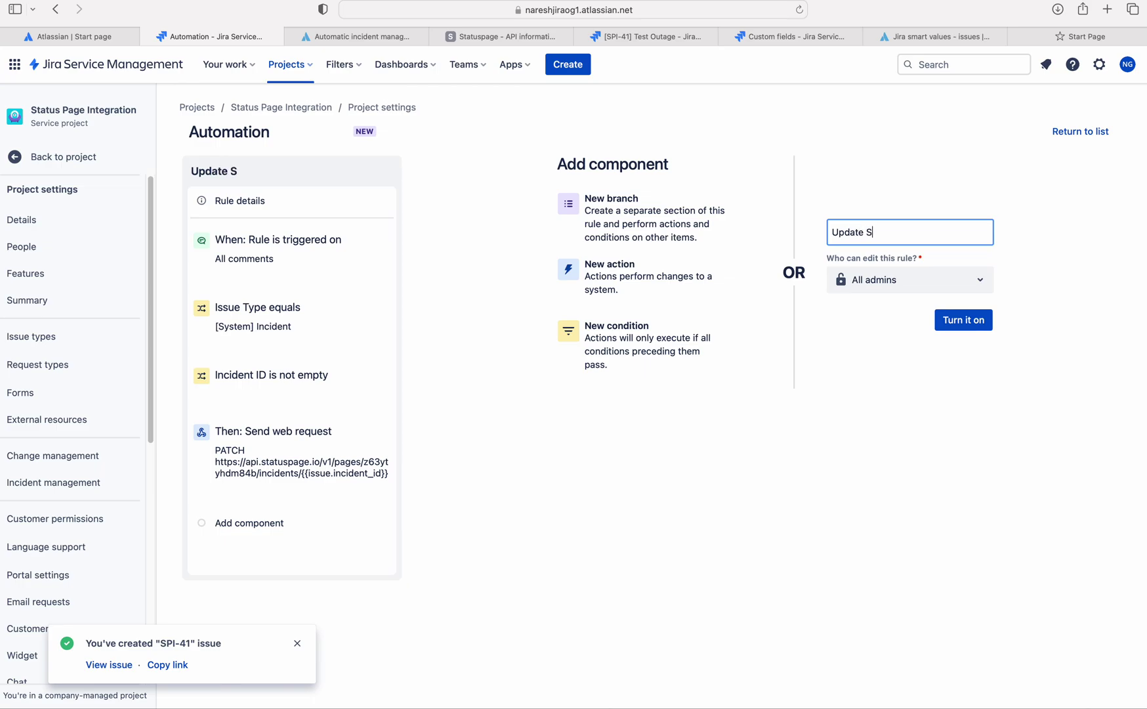
pyautogui.write('tatusPage Incident')
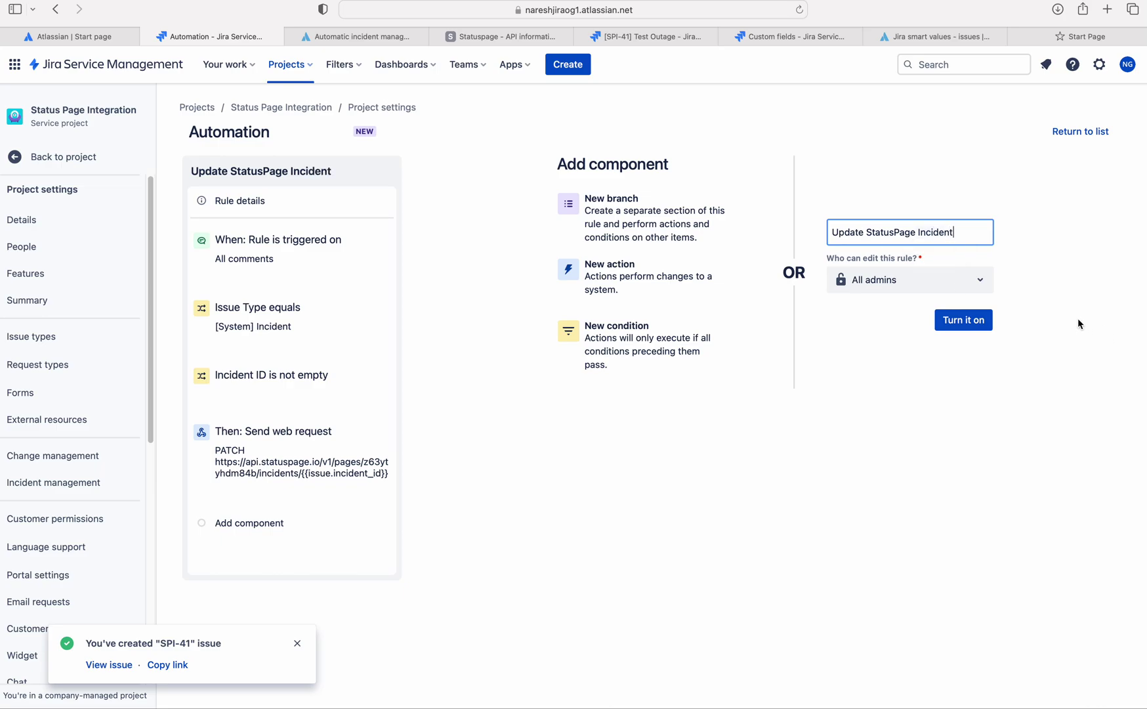
pyautogui.click(963, 321)
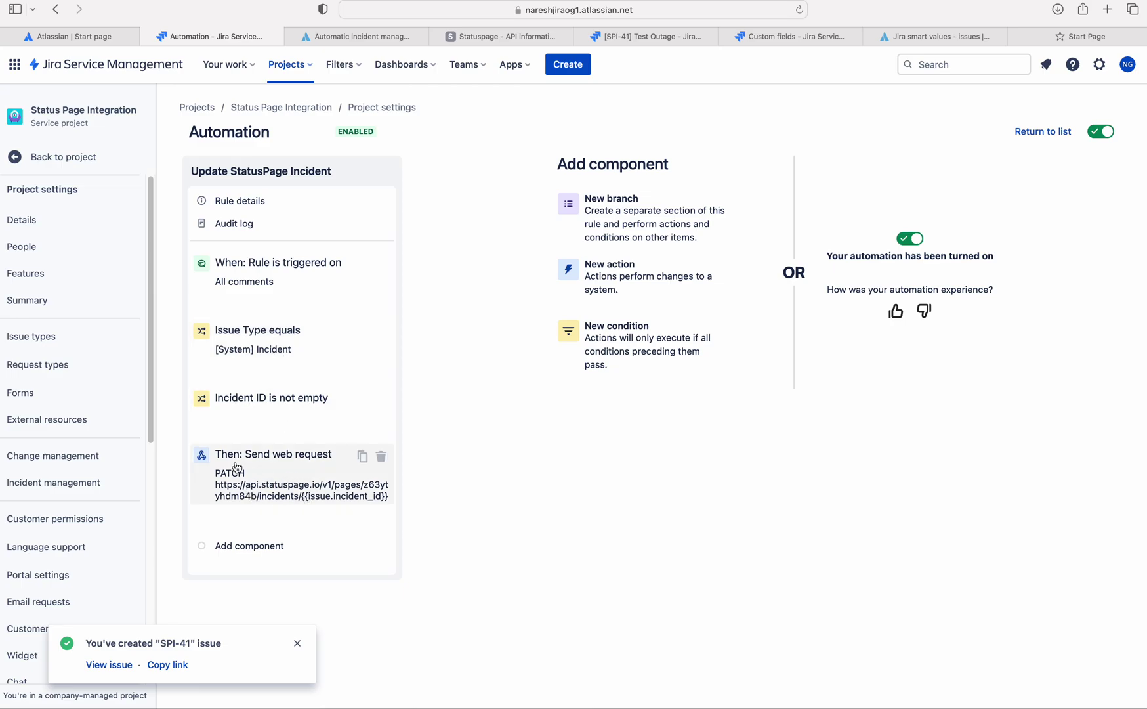
pyautogui.click(298, 643)
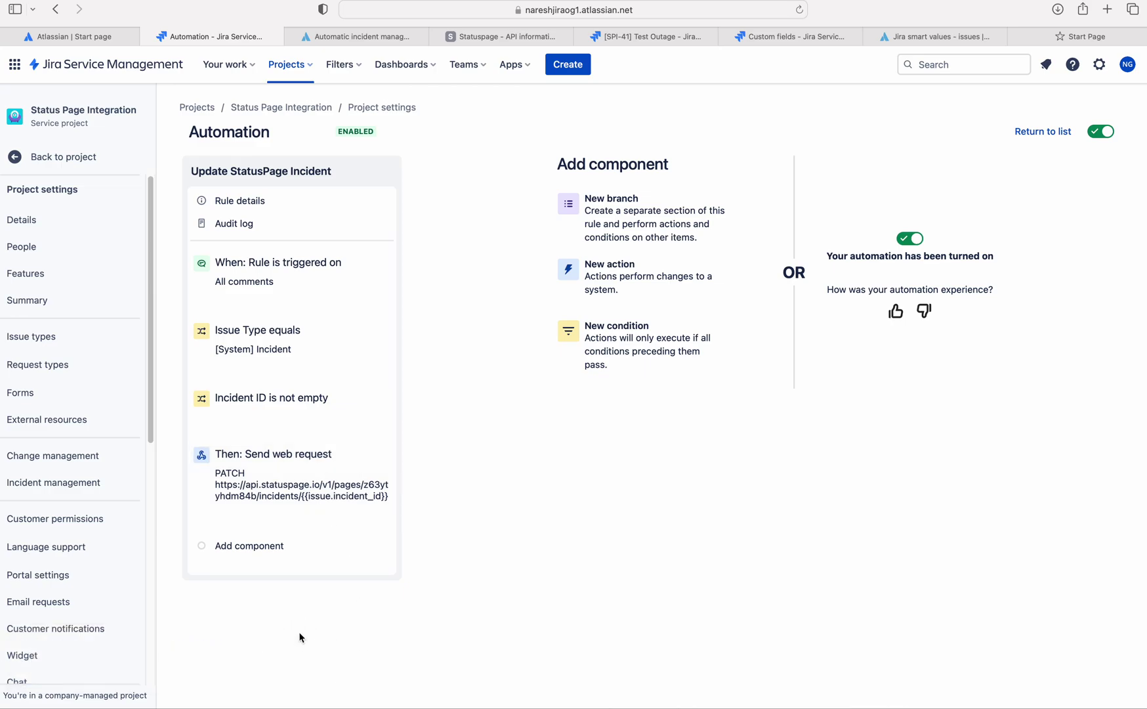
# - Create a [System] Incident issue with the summary "Test Outage2" and the description "Test2"
pyautogui.click(569, 68)
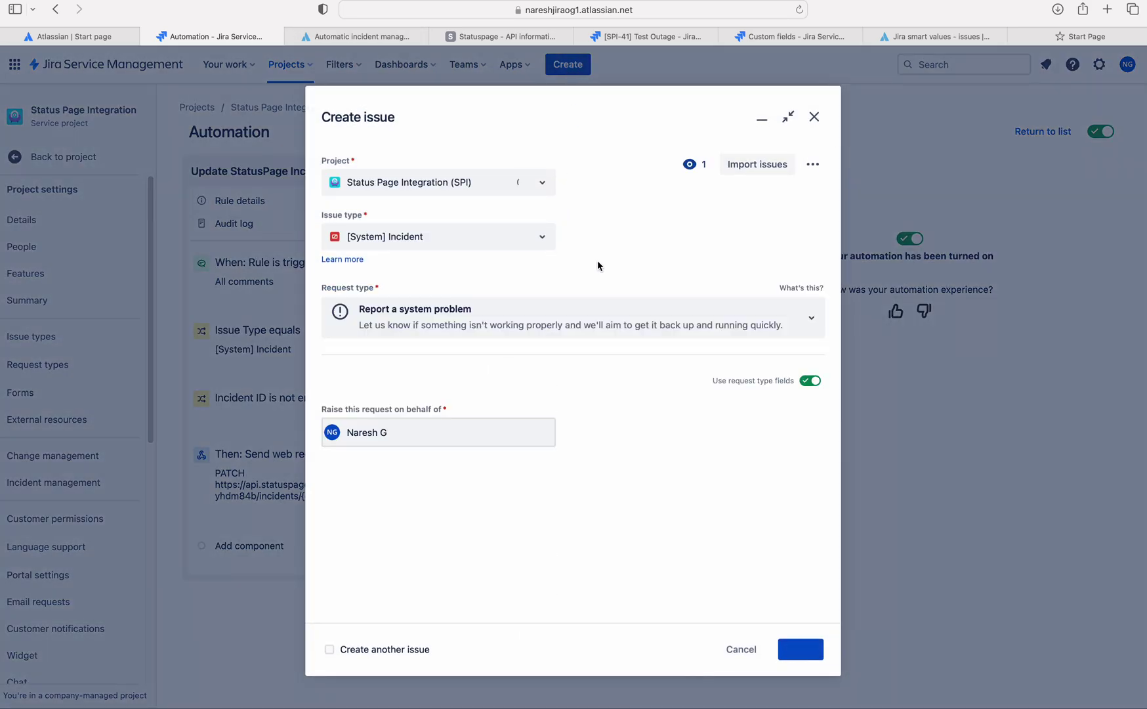
pyautogui.click(546, 485)
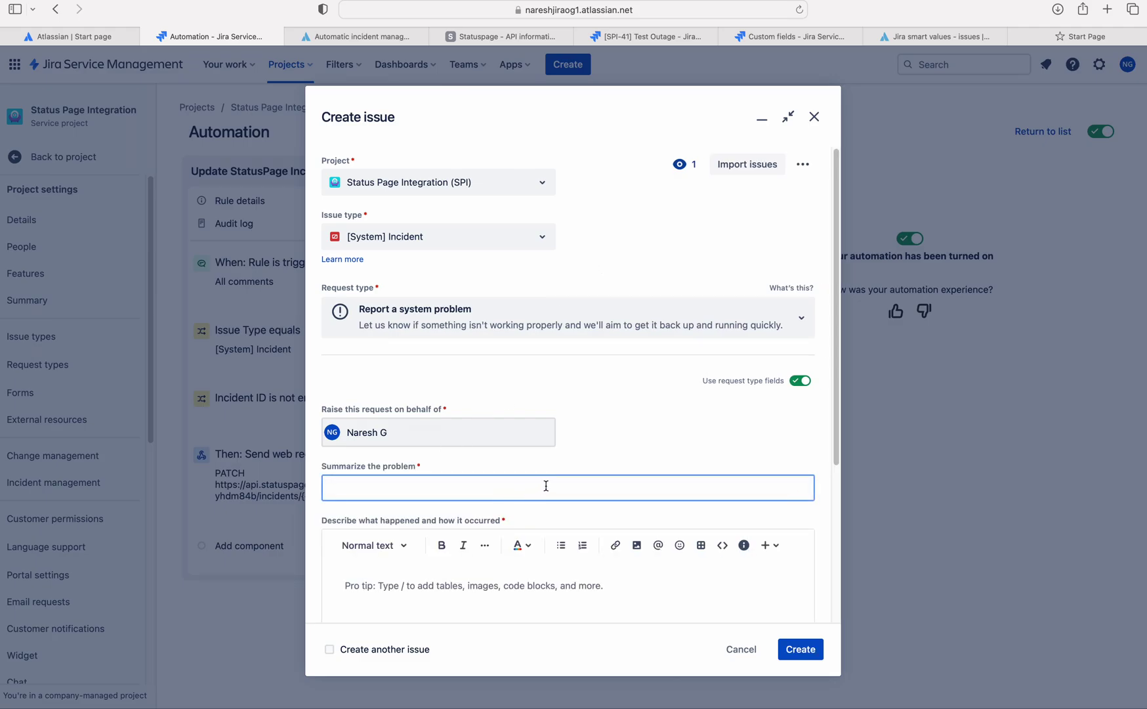
pyautogui.write('Test Ouutag')
pyautogui.press('BackSpace')
pyautogui.click(438, 586)
pyautogui.write('Tes')
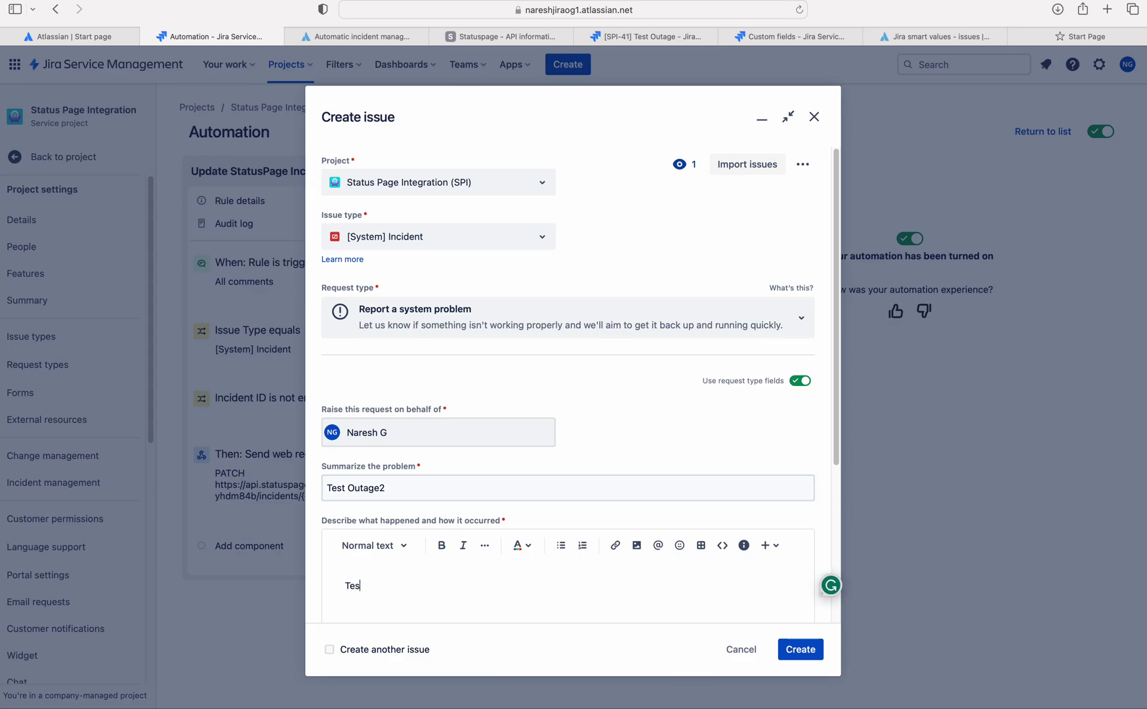
pyautogui.write('t2')
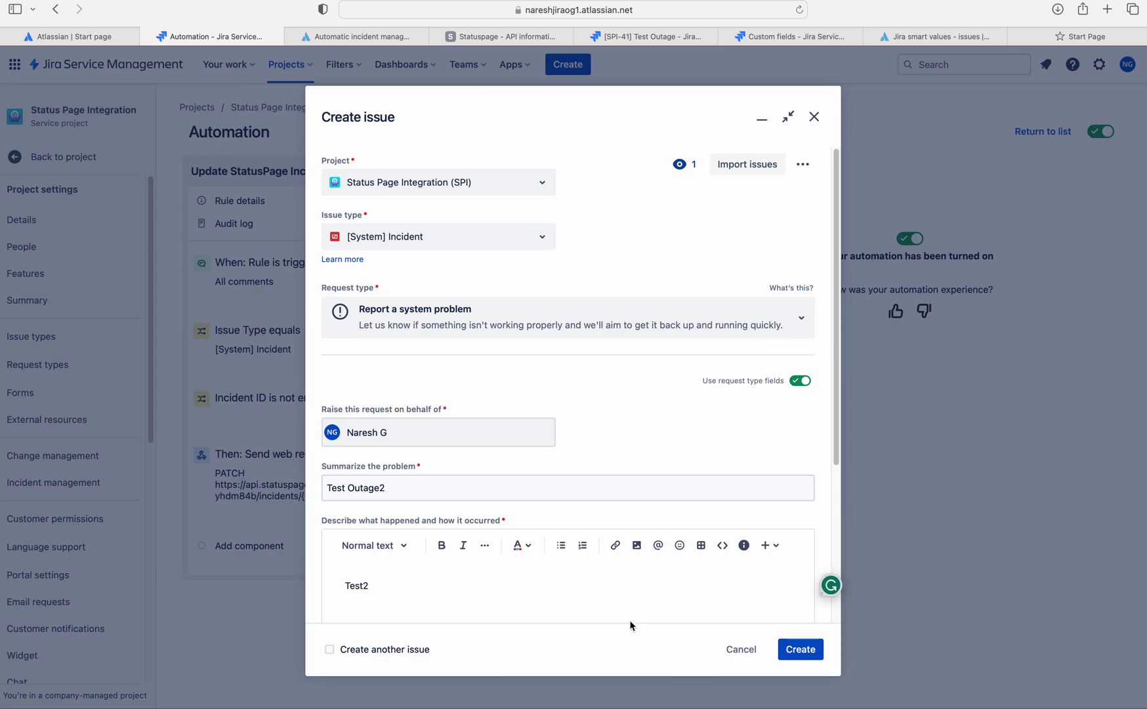
pyautogui.click(801, 649)
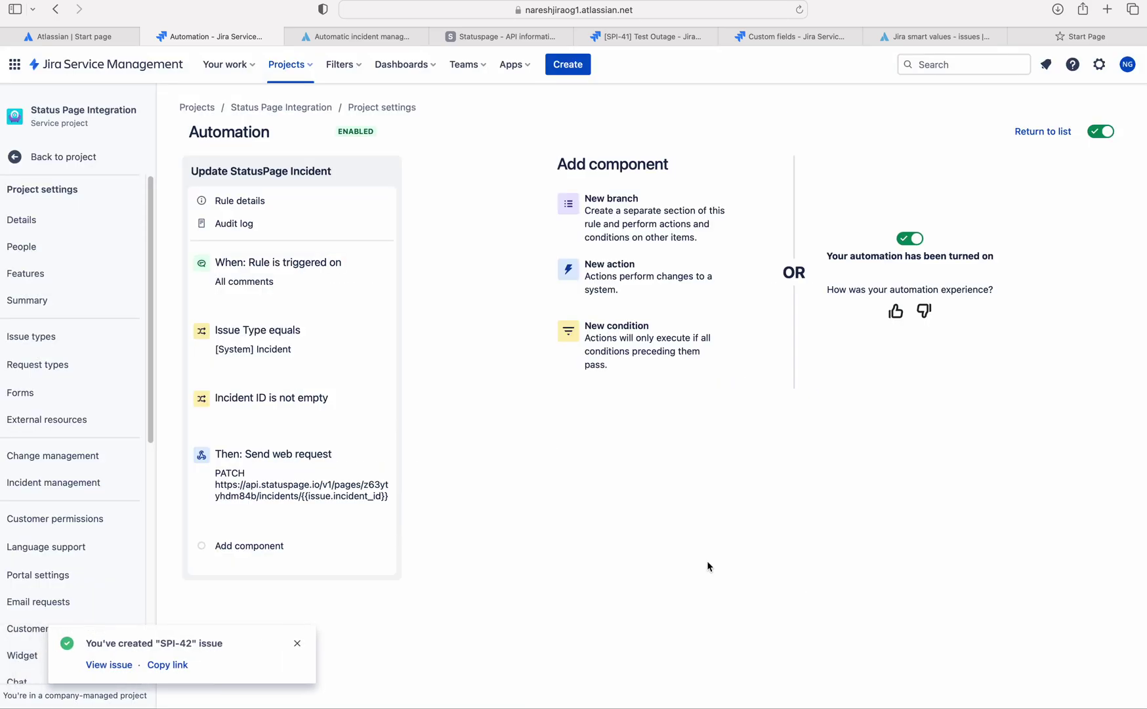
# - Open the newly created SPI-42 issue in a new browser tab
pyautogui.rightClick(109, 666)
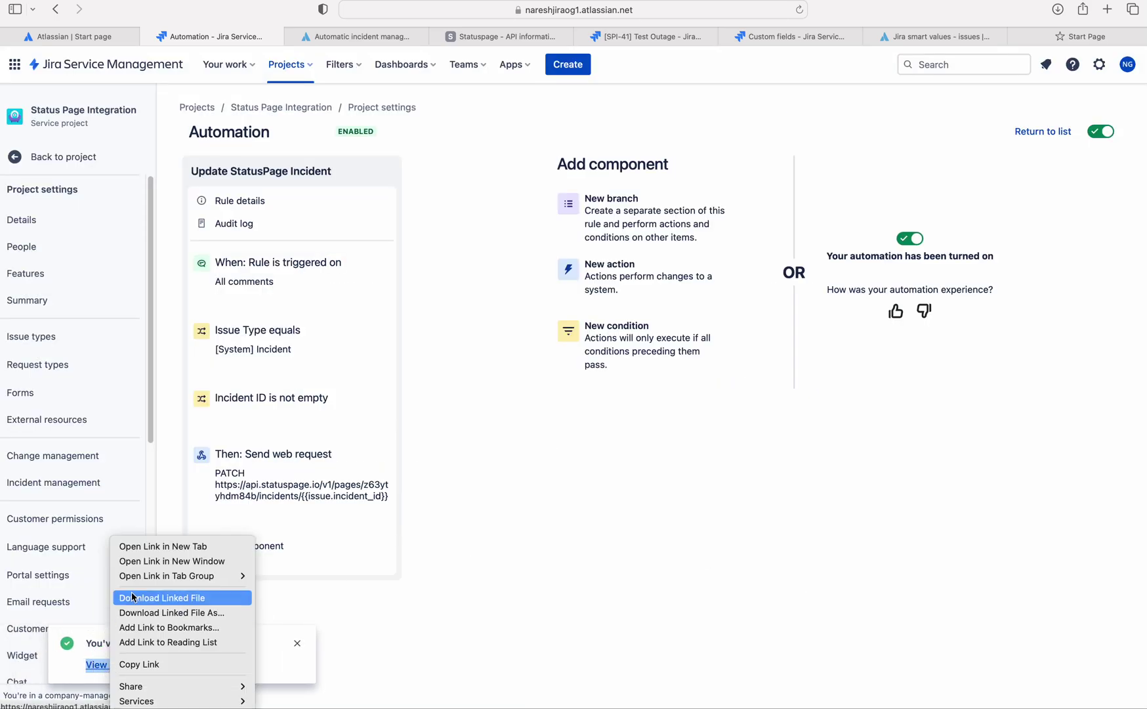
pyautogui.click(161, 547)
pyautogui.click(317, 36)
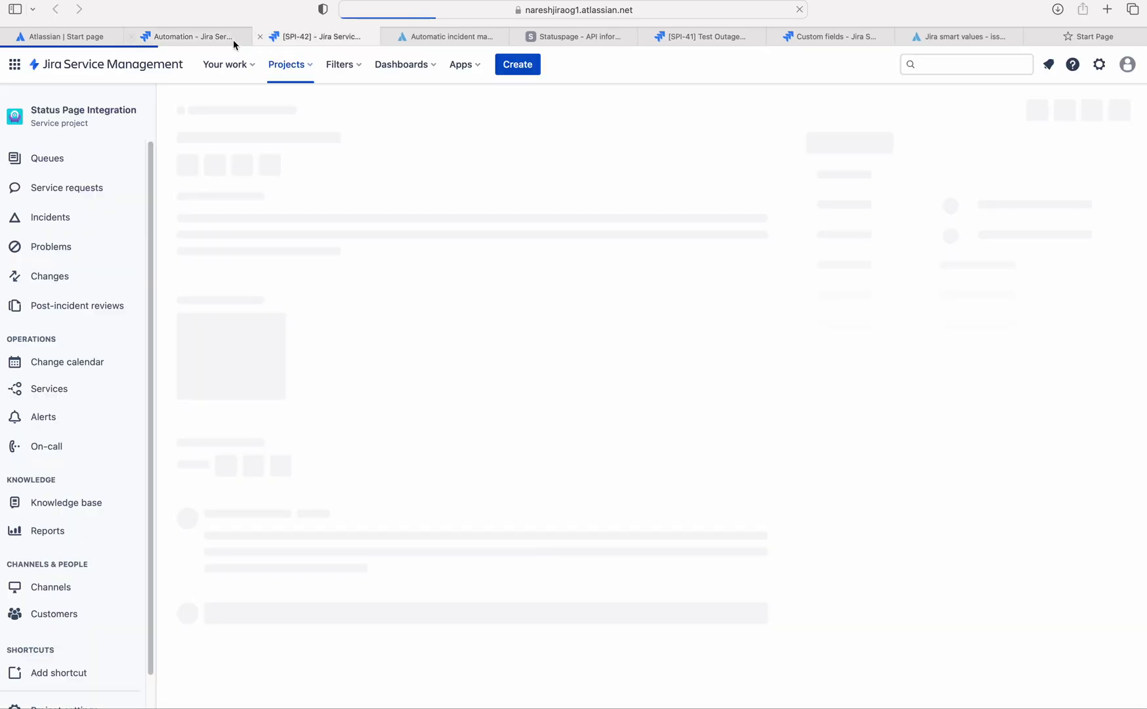
# - Switch to Statuspage and open the Test Outage2 incident from the open incidents
pyautogui.click(575, 36)
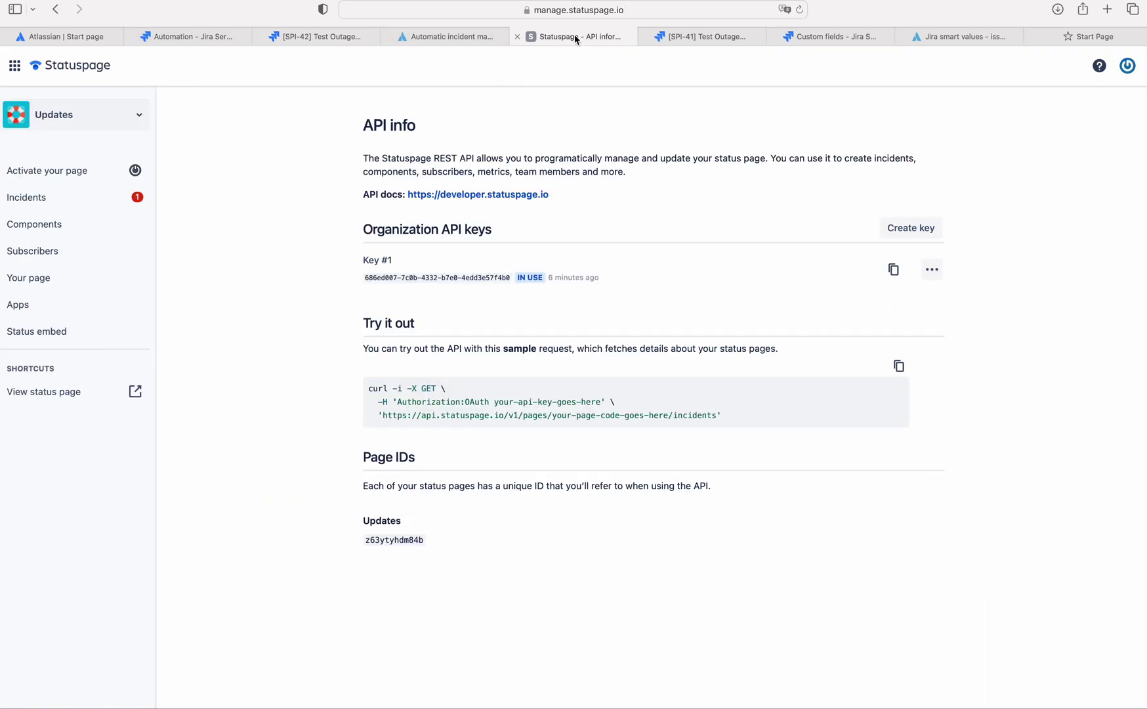
pyautogui.moveTo(574, 34); pyautogui.dragTo(445, 43)
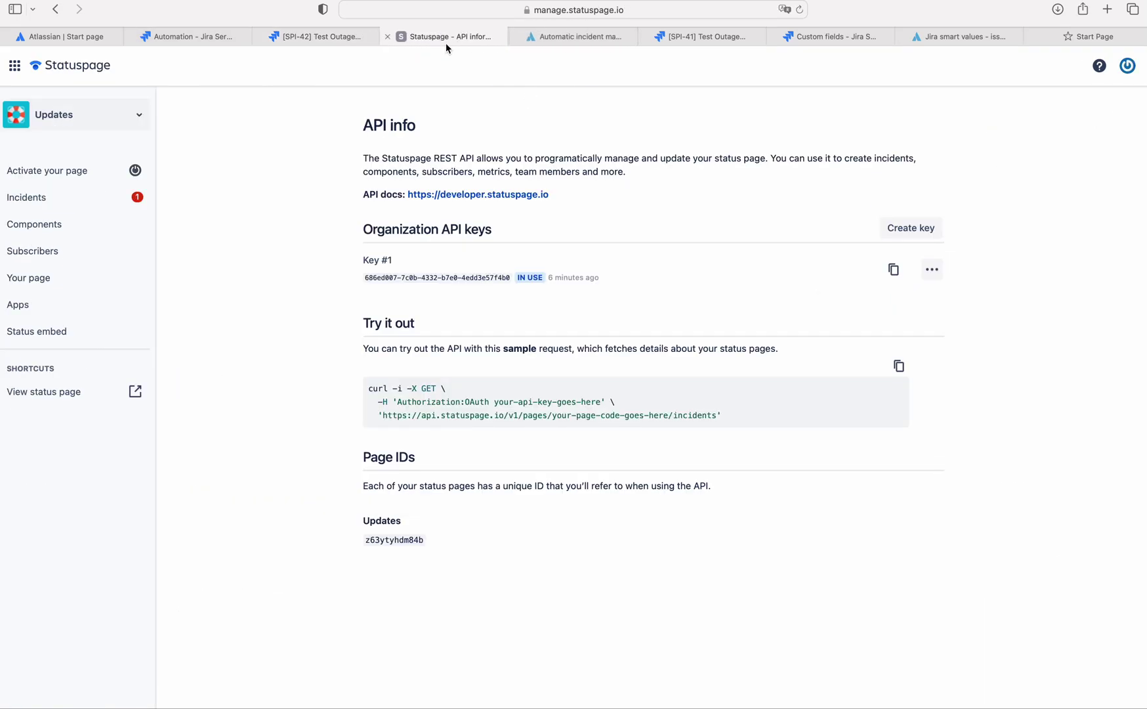
pyautogui.click(39, 205)
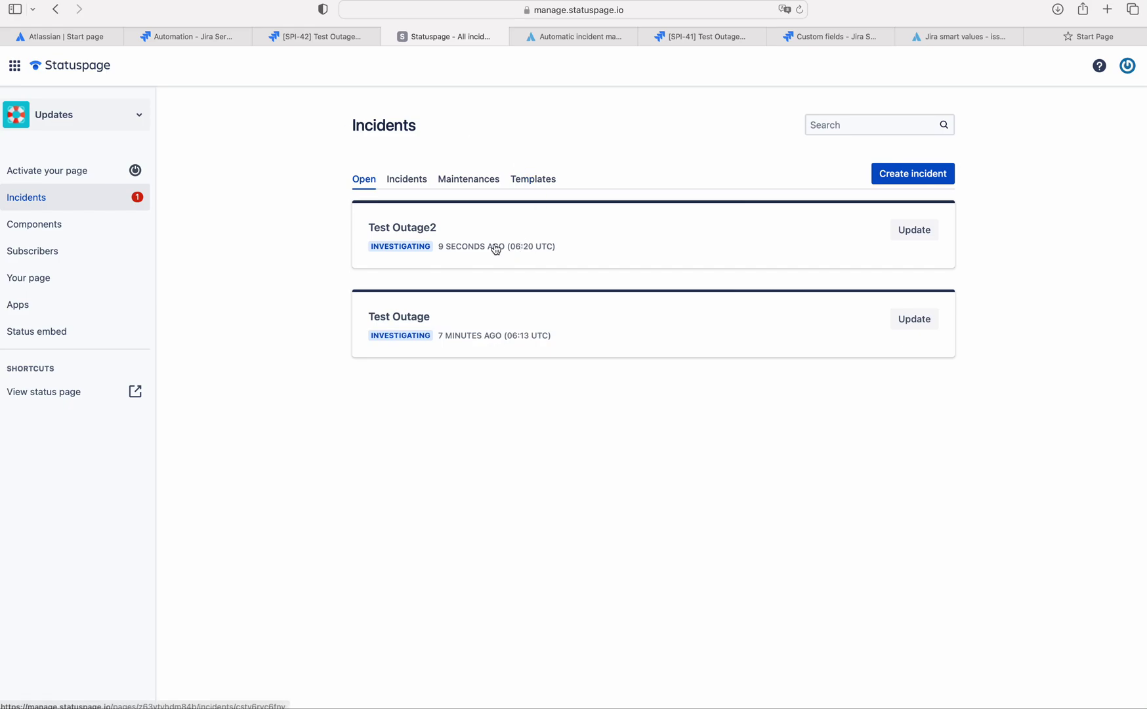
pyautogui.click(470, 234)
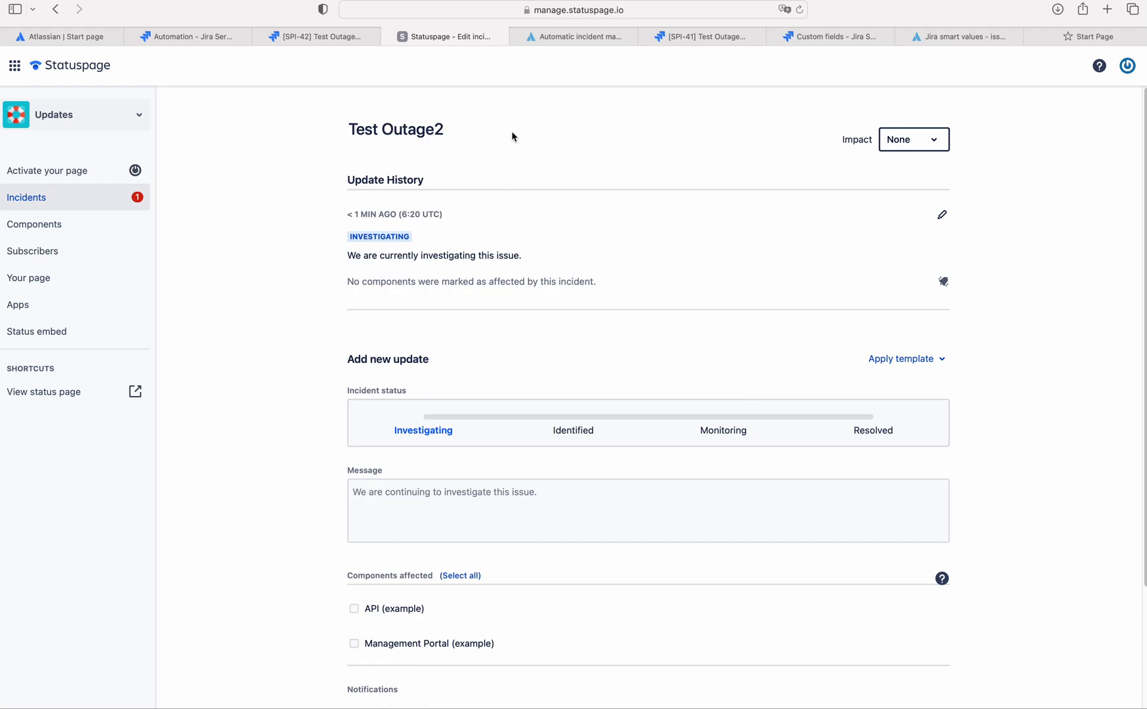
# - Place the SPI-42 browser tab after the Statuspage one and view the issue with its Incident ID
pyautogui.click(323, 38)
pyautogui.moveTo(304, 39); pyautogui.dragTo(424, 38)
pyautogui.hotkey('ctrl', 'shift', 'Tab')
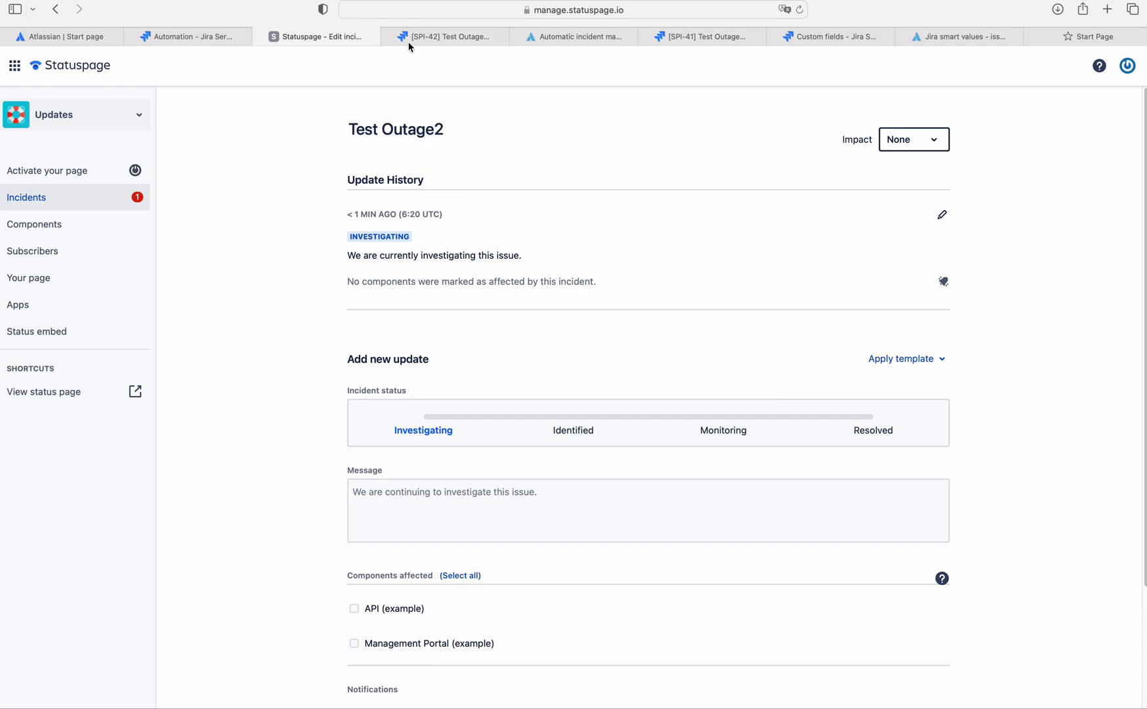
pyautogui.click(431, 37)
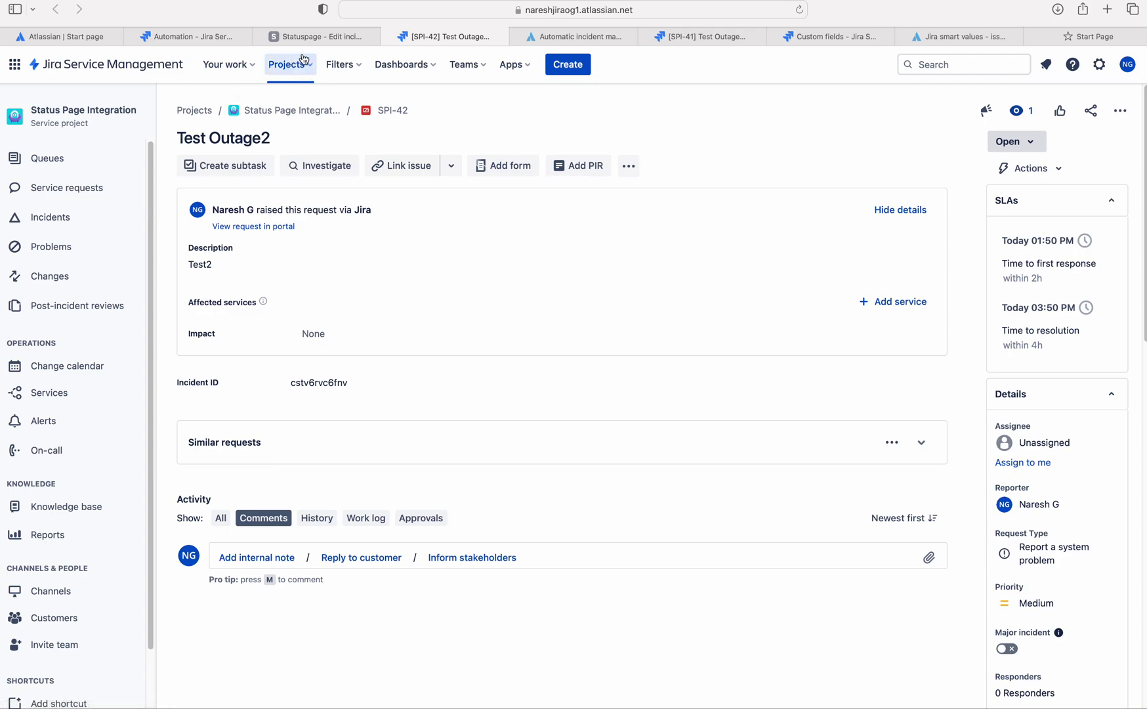
# - Return to the Update StatusPage Incident rule and view its audit log
pyautogui.click(319, 38)
pyautogui.click(182, 37)
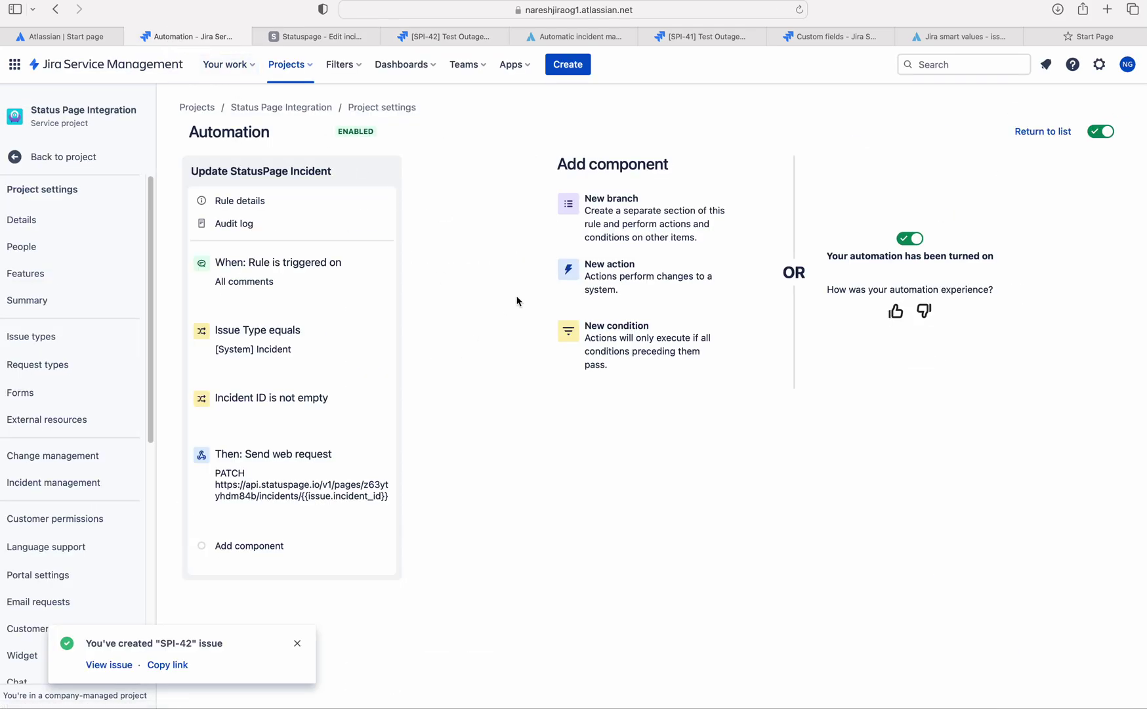
pyautogui.click(271, 227)
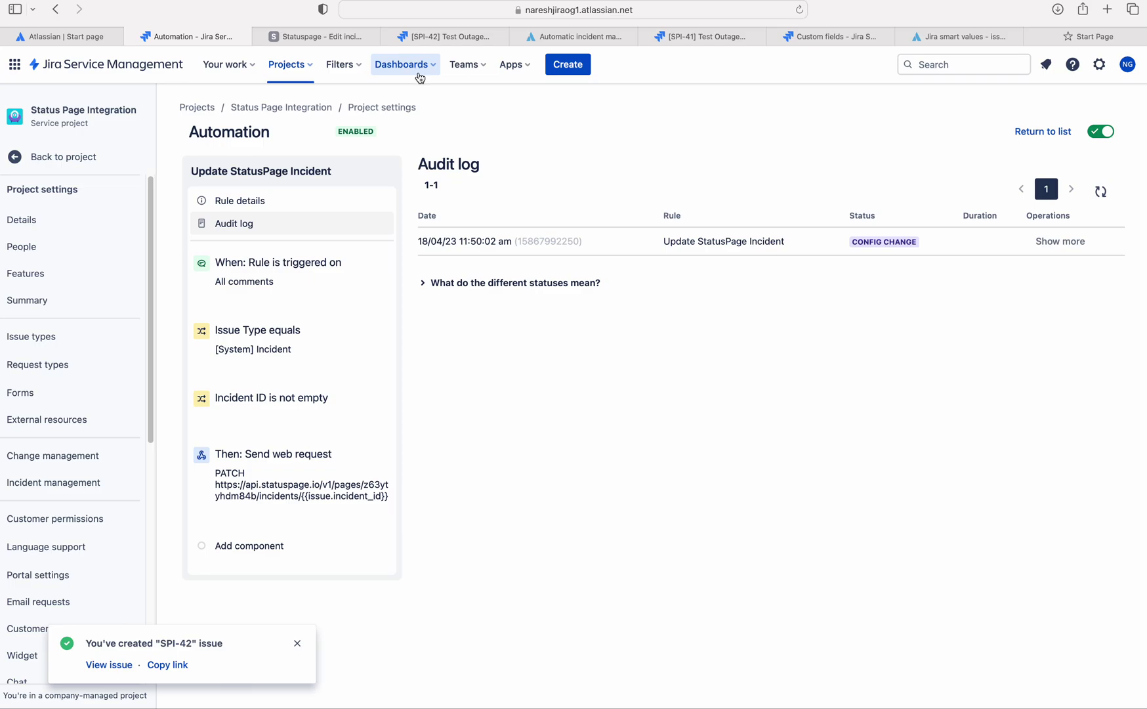
# - Add the internal note "Hello. can you please give more details!!" to the SPI-42 issue
pyautogui.click(466, 38)
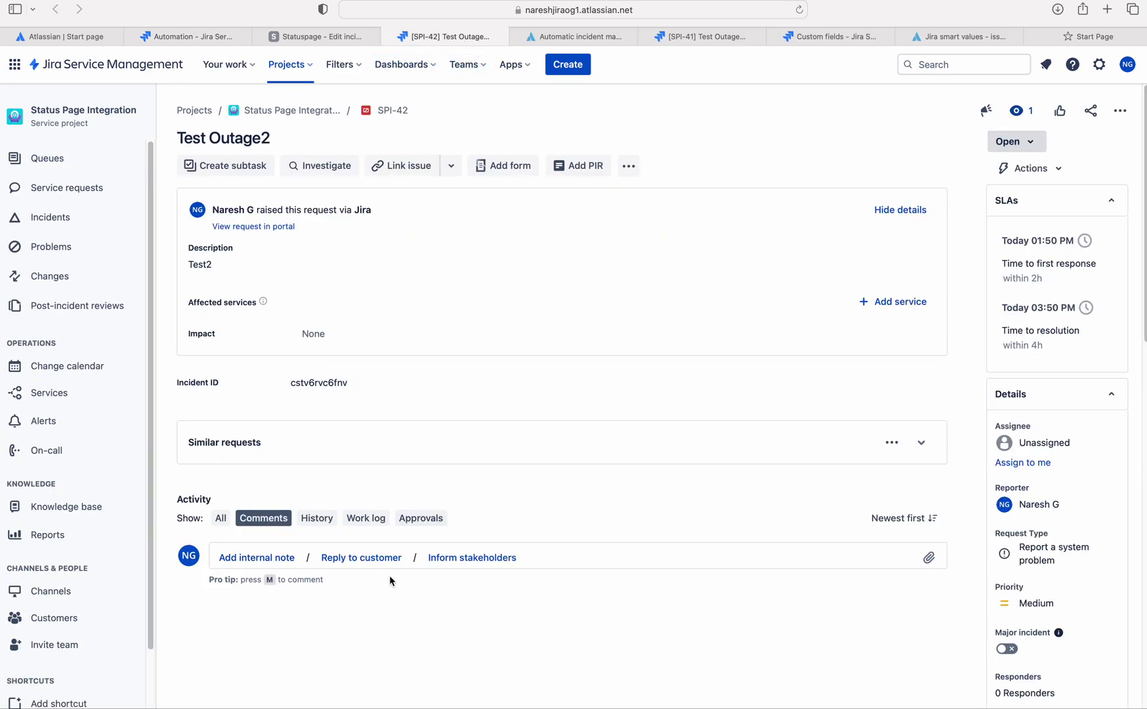
pyautogui.click(259, 558)
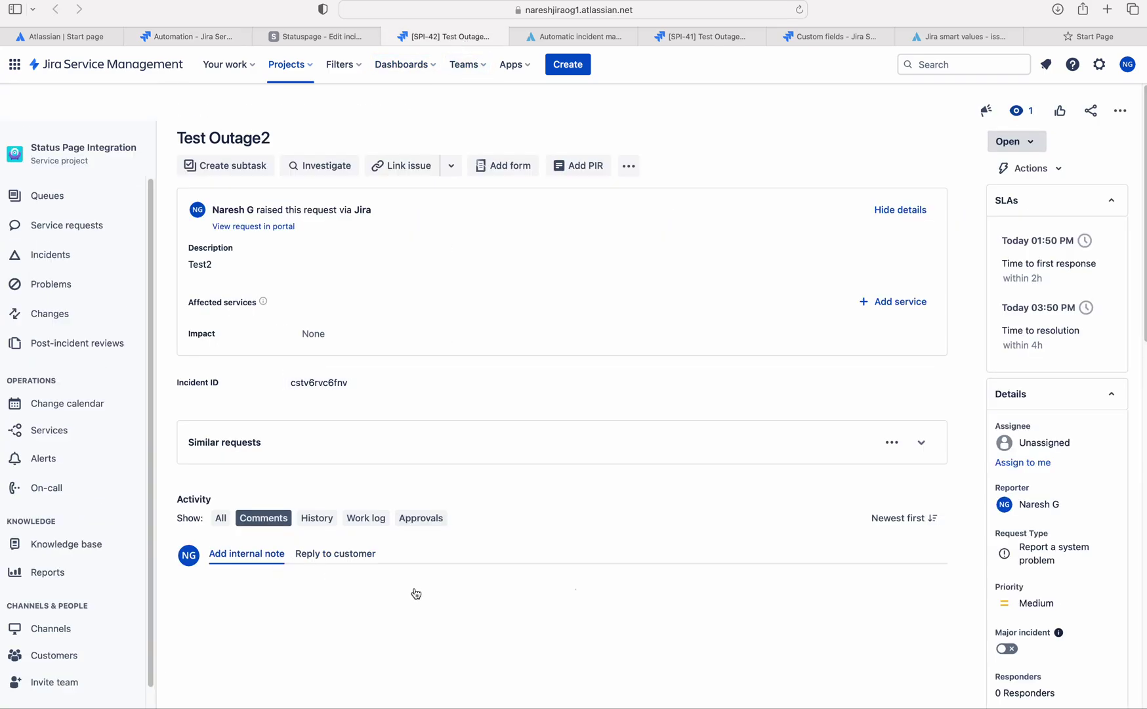
pyautogui.write('Hello')
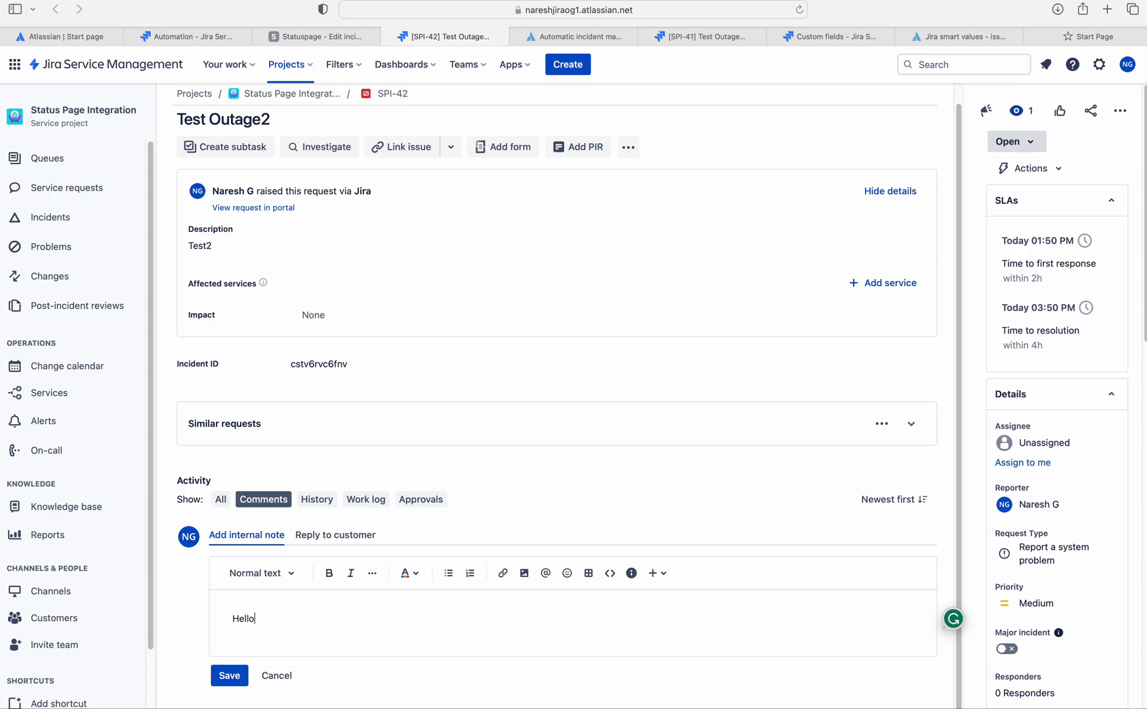
pyautogui.write('. can you please give more de')
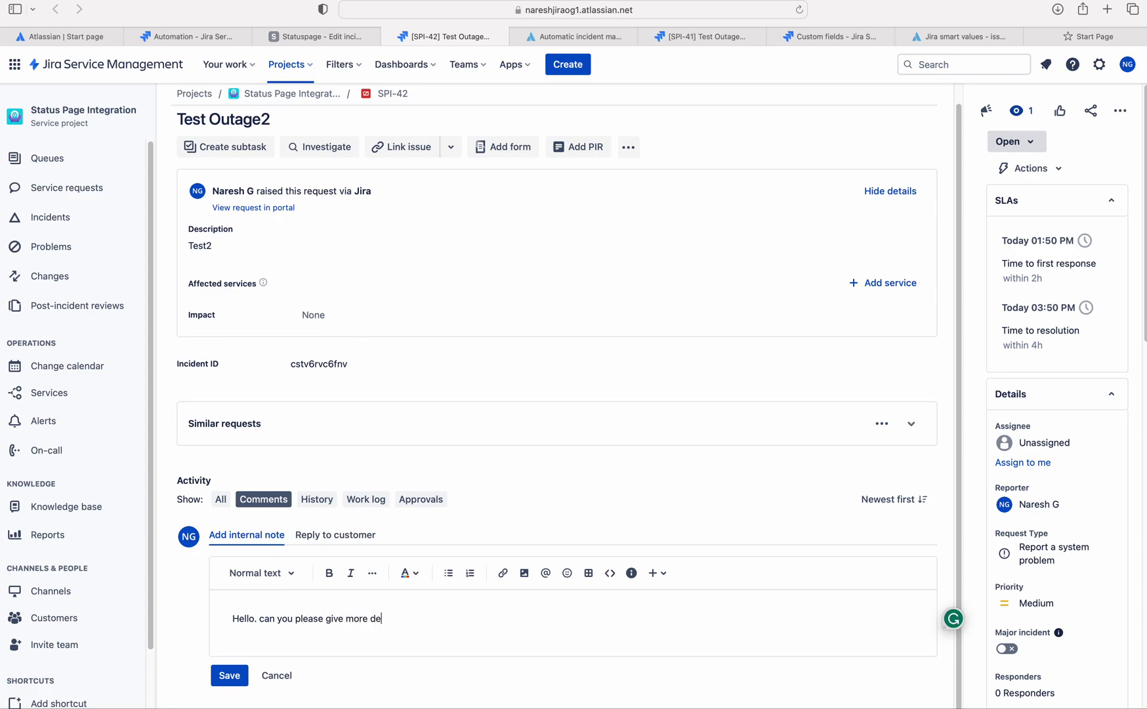
pyautogui.write('tails!!')
pyautogui.click(229, 674)
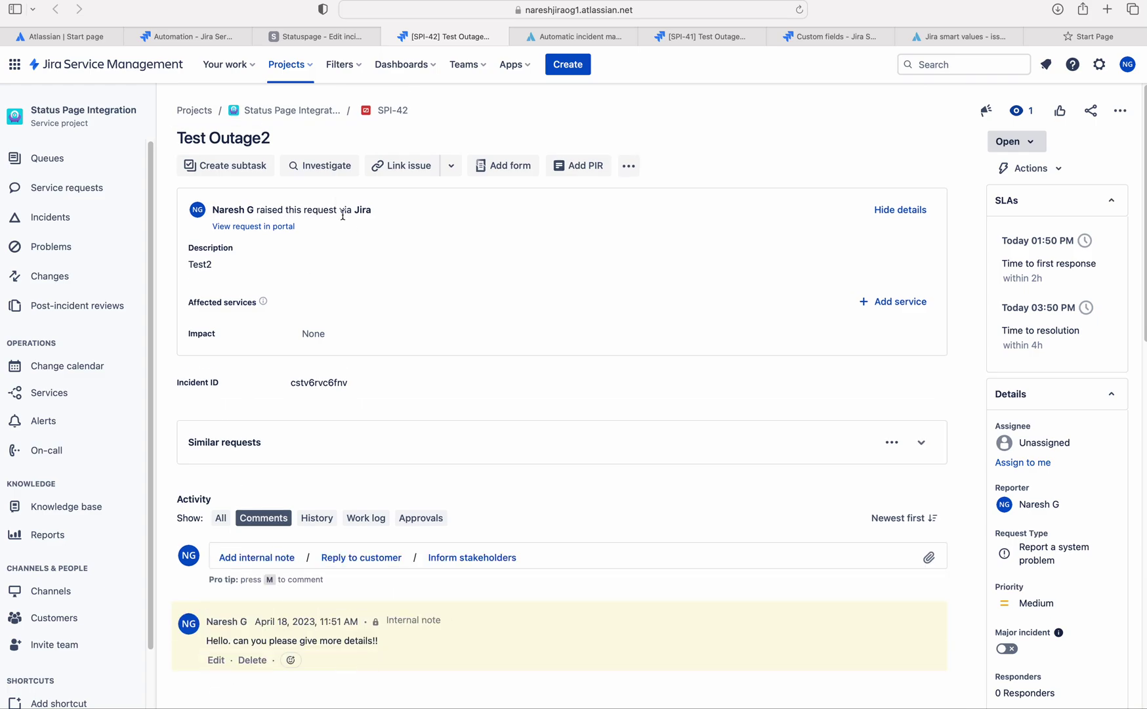
# - Refresh the automation rule's audit log and examine the action details of its latest run
pyautogui.click(197, 37)
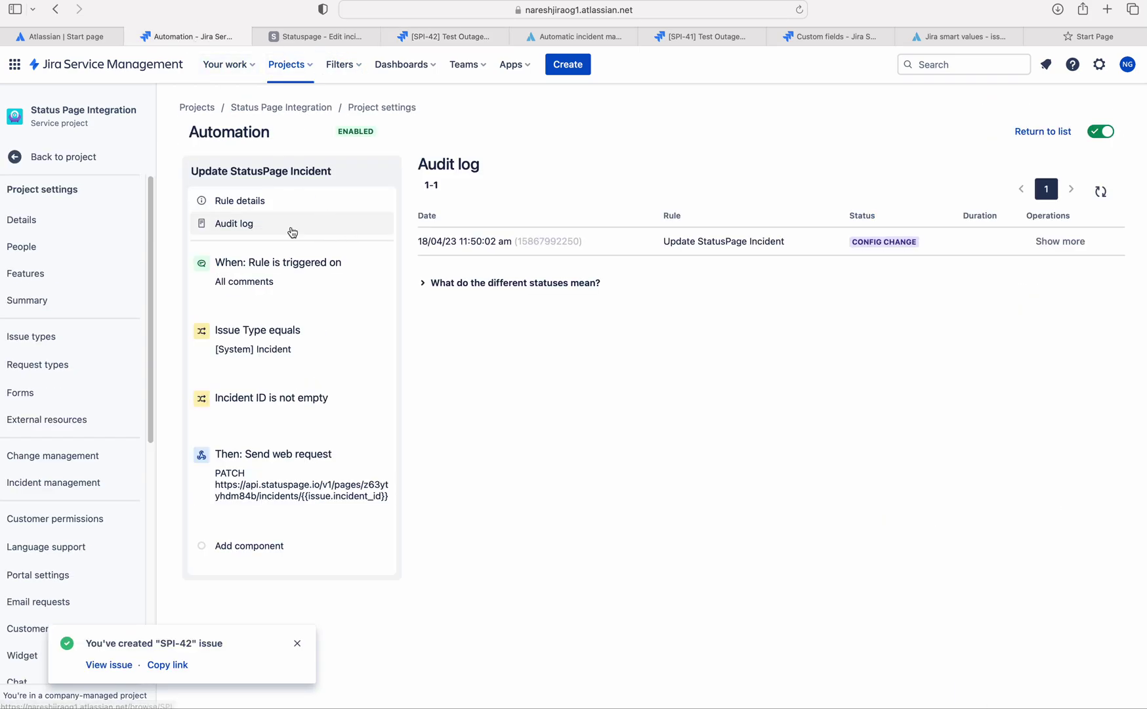
pyautogui.click(267, 230)
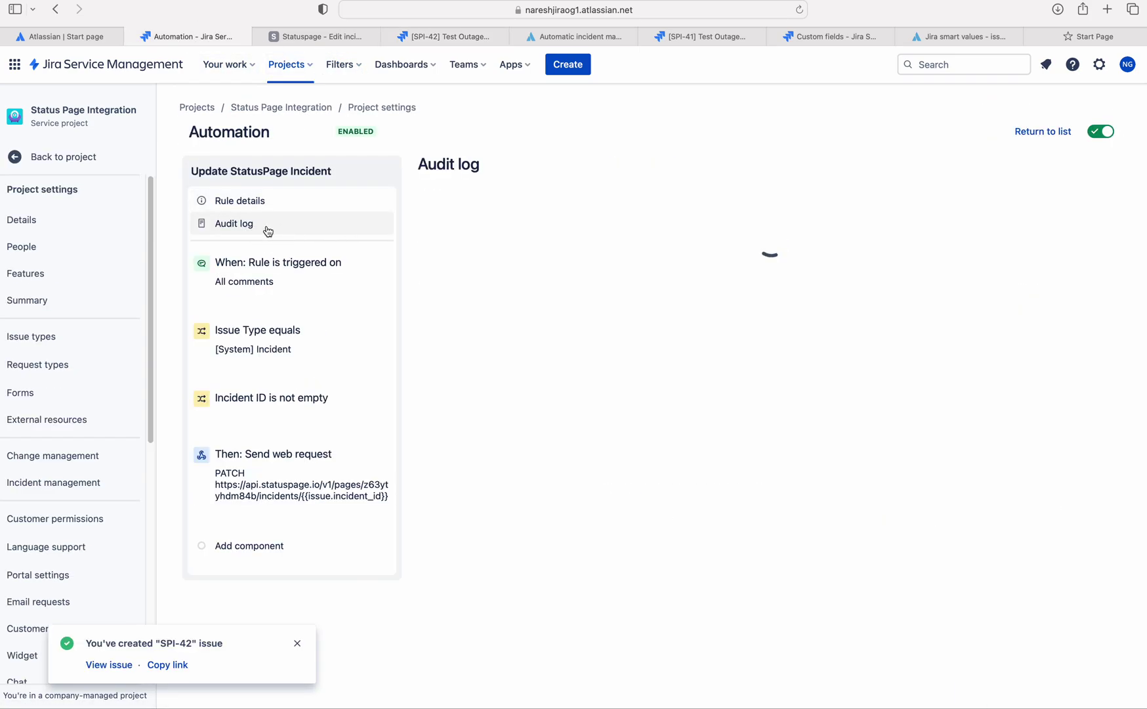
pyautogui.click(1060, 241)
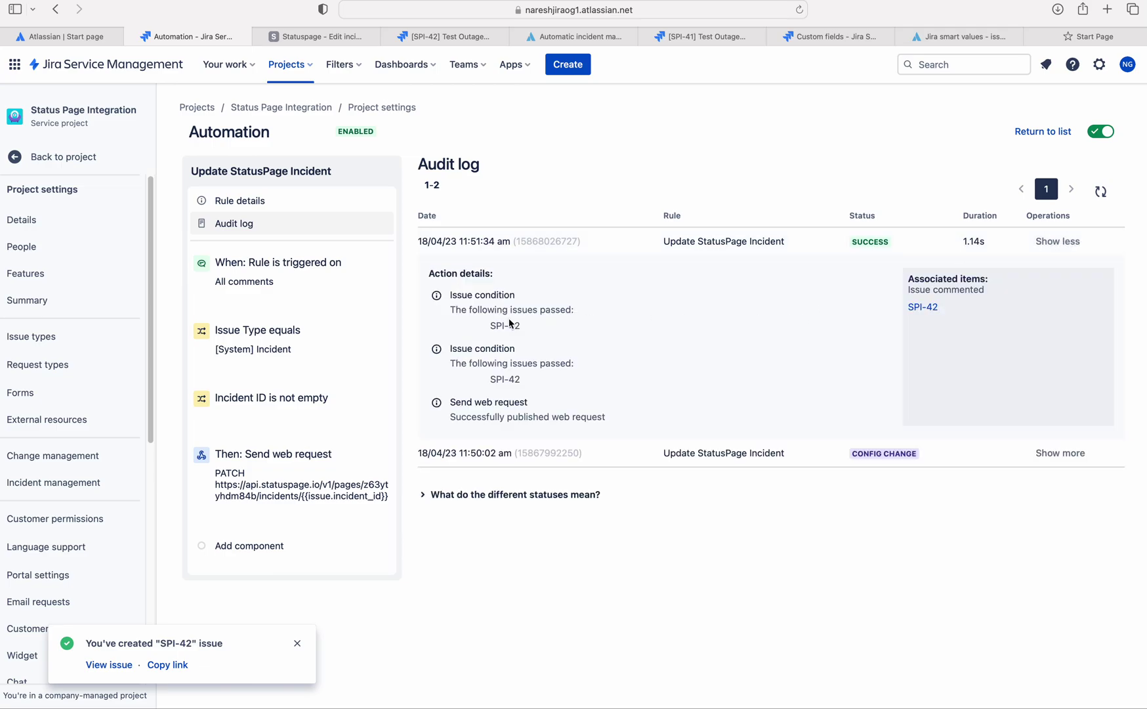
pyautogui.moveTo(575, 311); pyautogui.dragTo(517, 311)
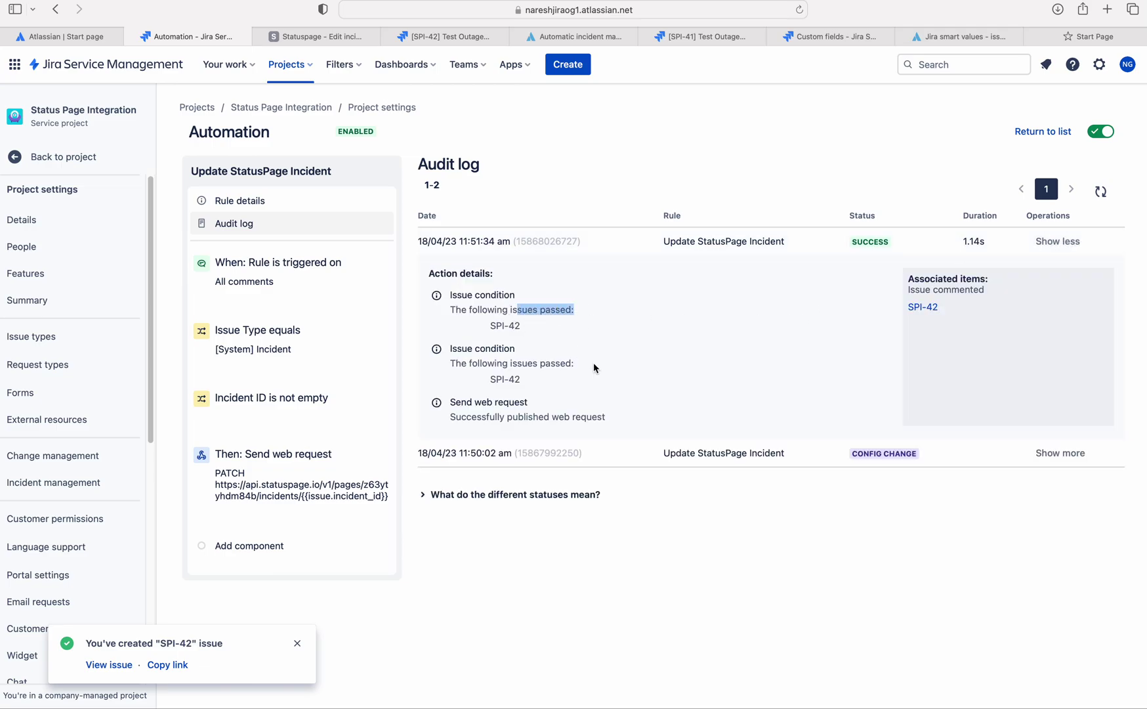
pyautogui.click(561, 361)
pyautogui.moveTo(574, 362); pyautogui.dragTo(531, 361)
pyautogui.moveTo(613, 417); pyautogui.dragTo(531, 418)
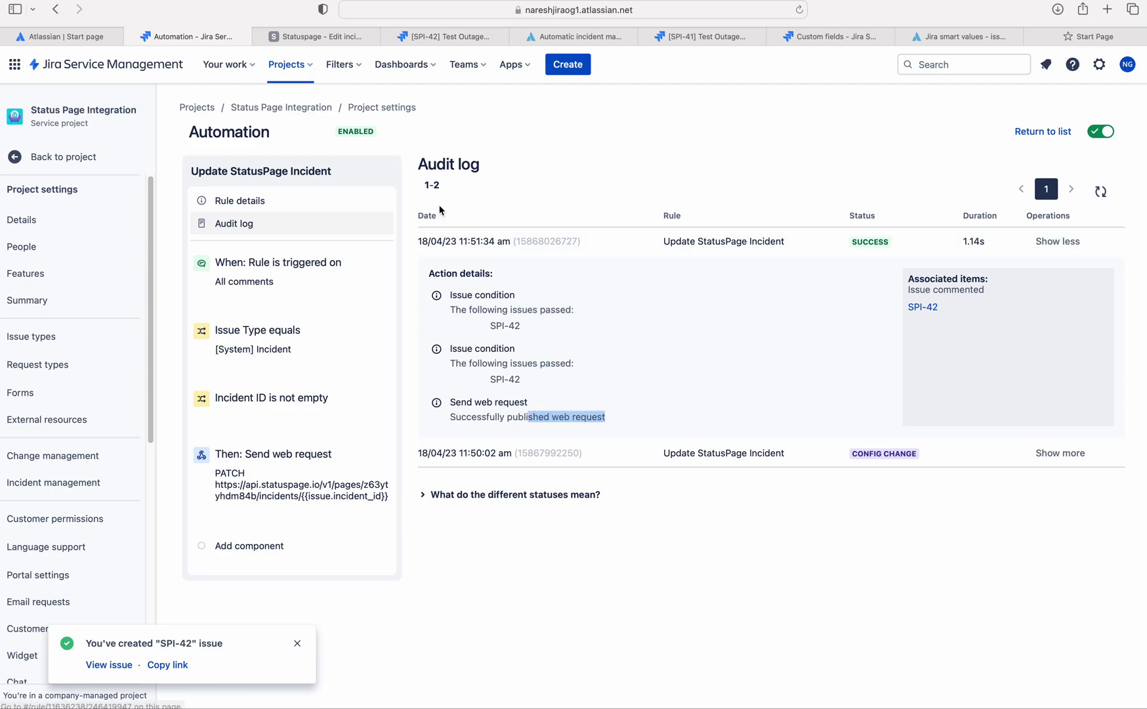
# - Reload the Test Outage2 incident in Statuspage to check its update history
pyautogui.click(325, 37)
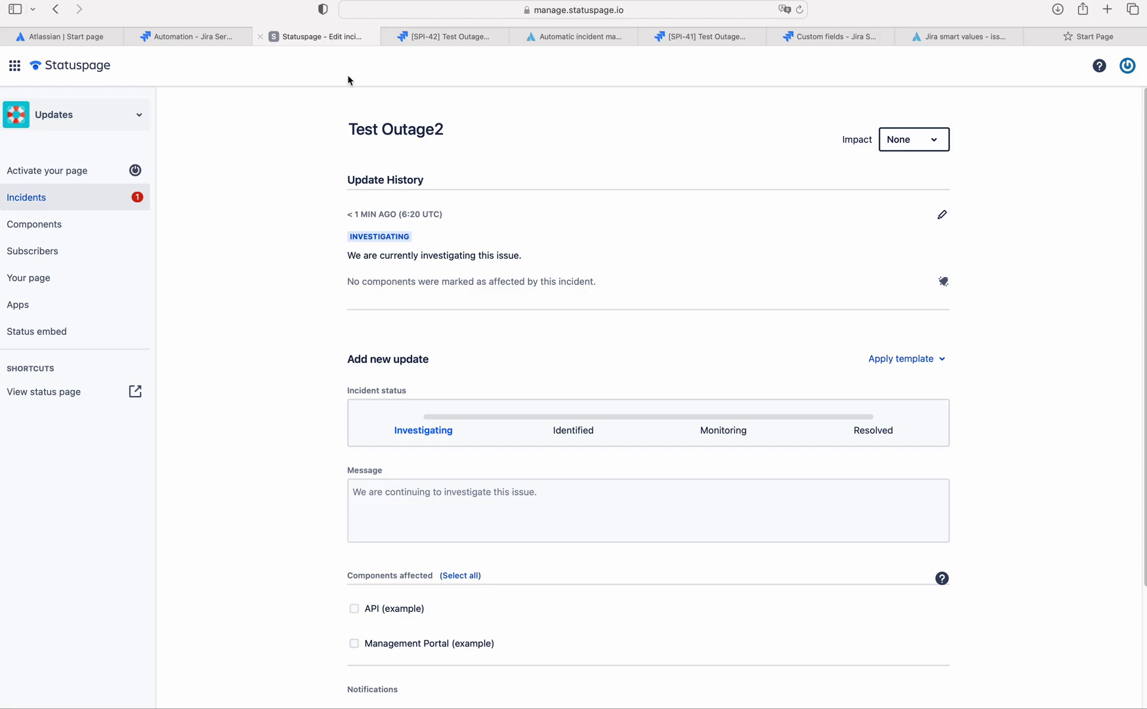
pyautogui.click(799, 10)
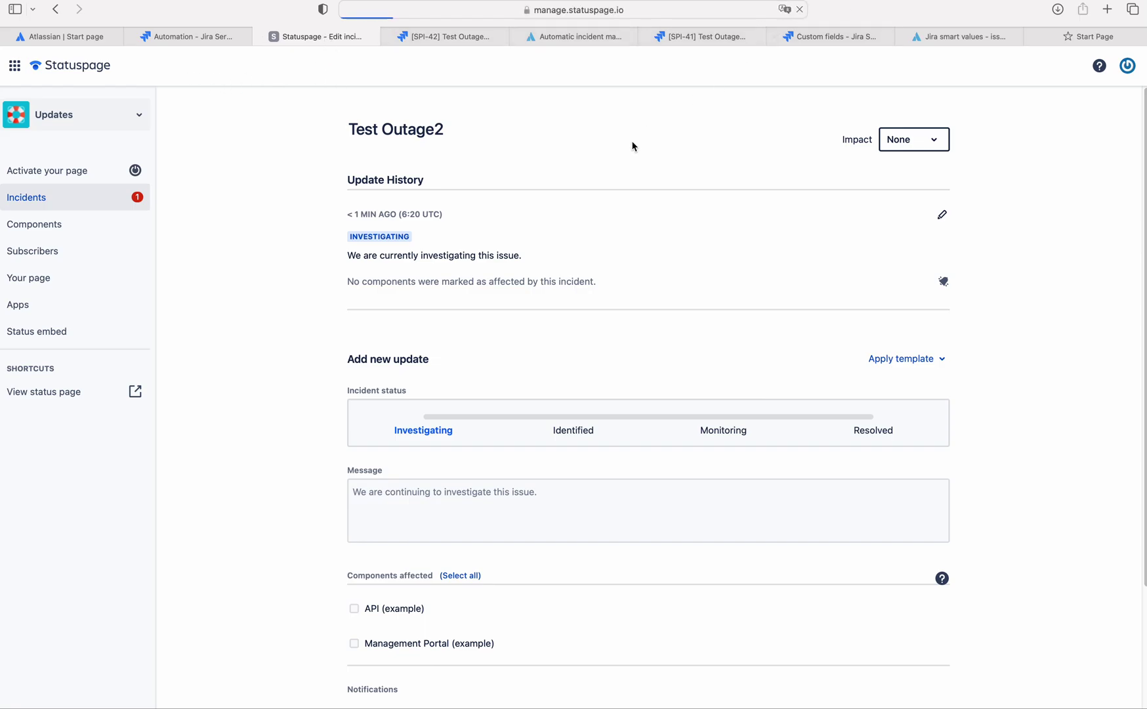